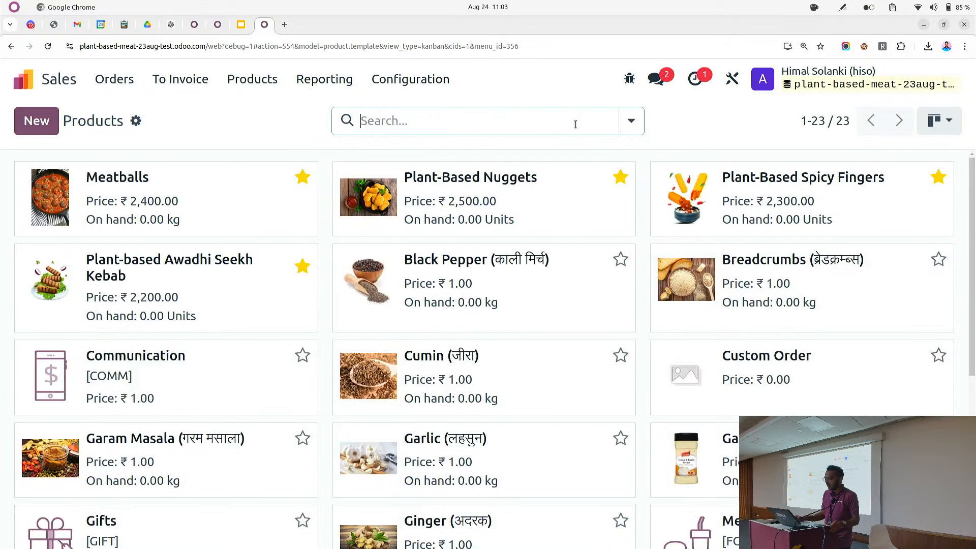
Filter the product list to show only products that can be purchased
click(631, 121)
click(234, 321)
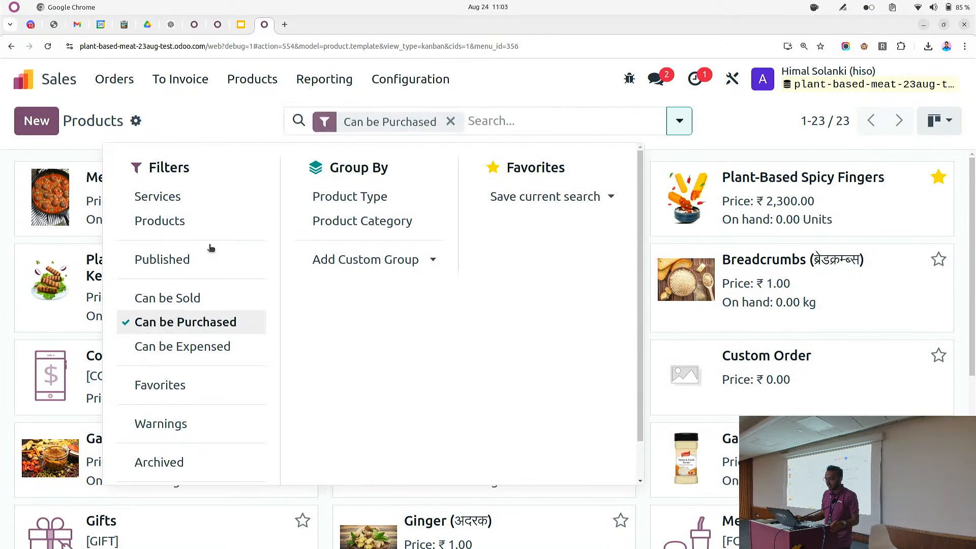
click(211, 124)
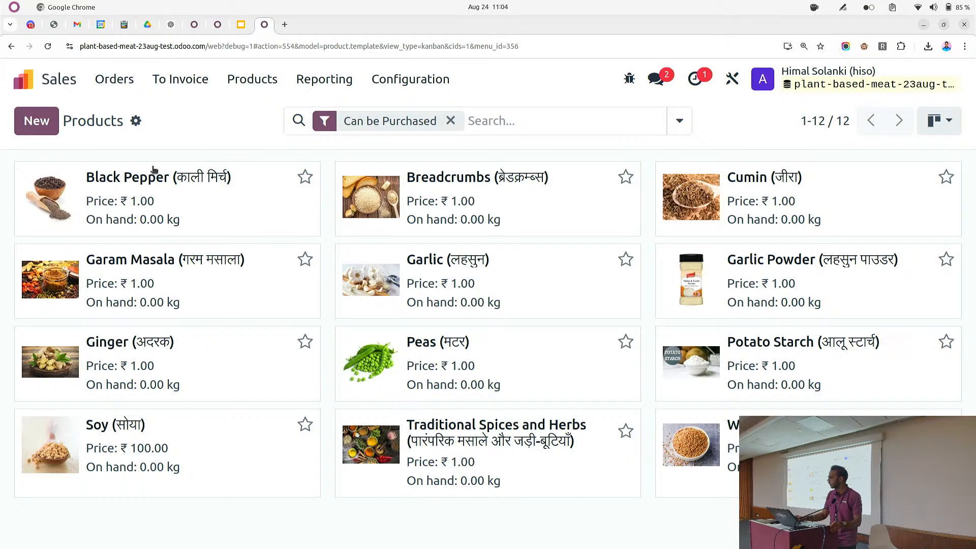
Open the Manufacturing Bills of Materials list through the command search for "bil"
click(237, 83)
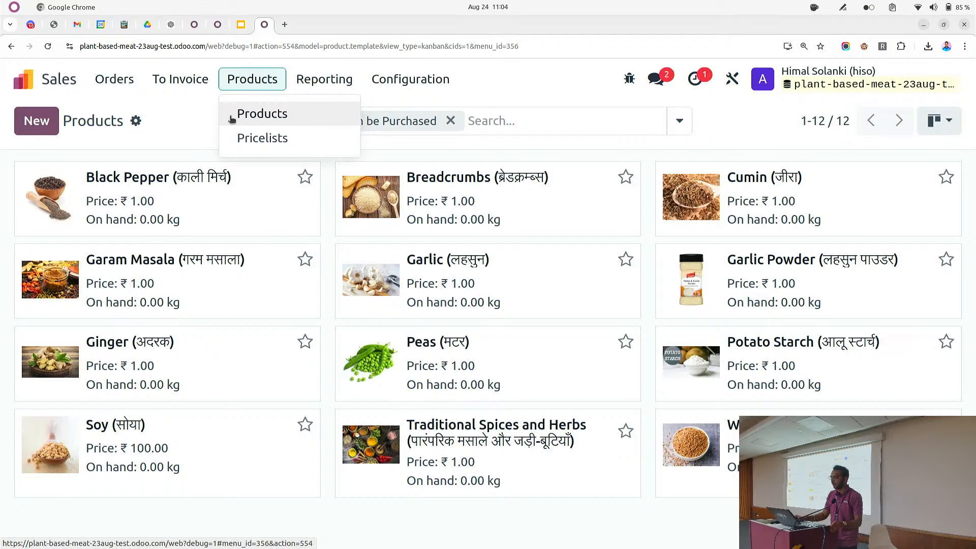
click(57, 76)
text(bi)
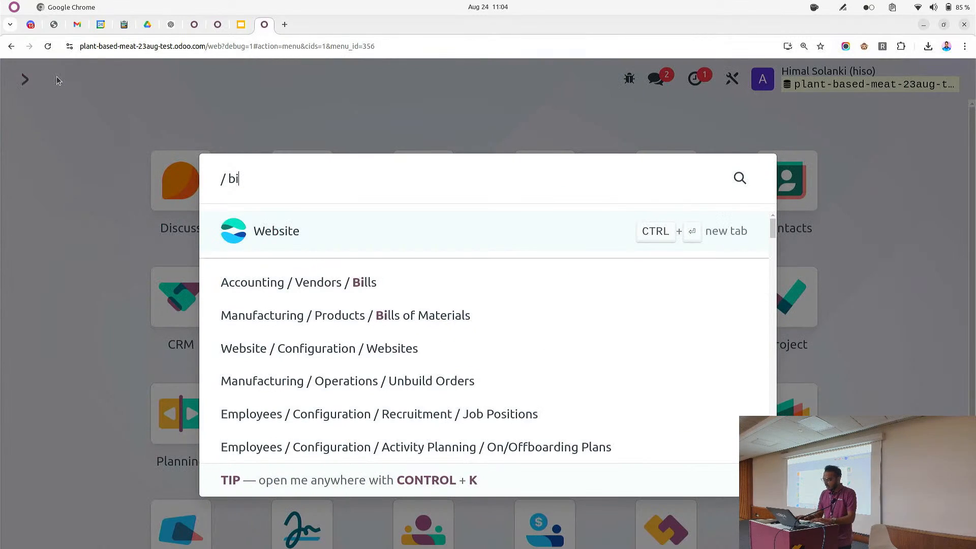
text(l)
key(Down)
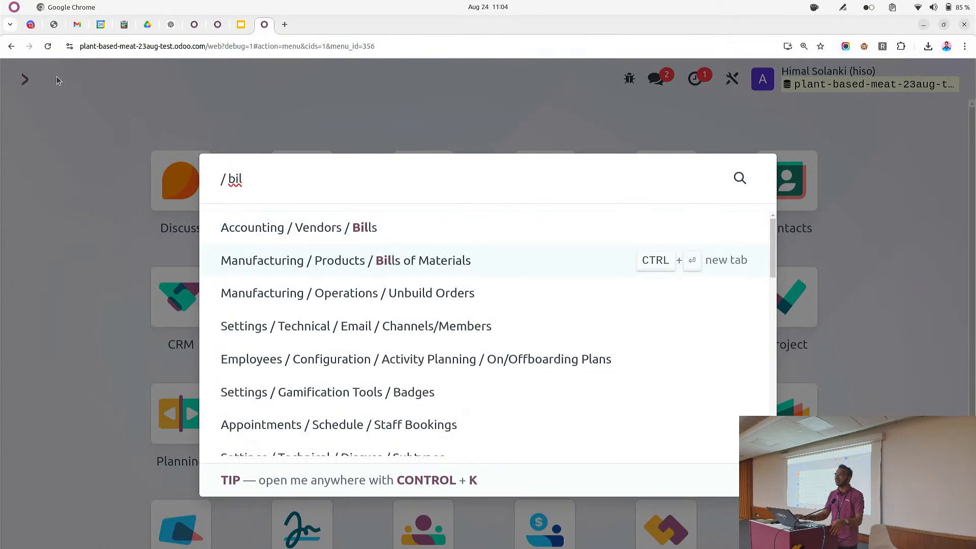
key(Return)
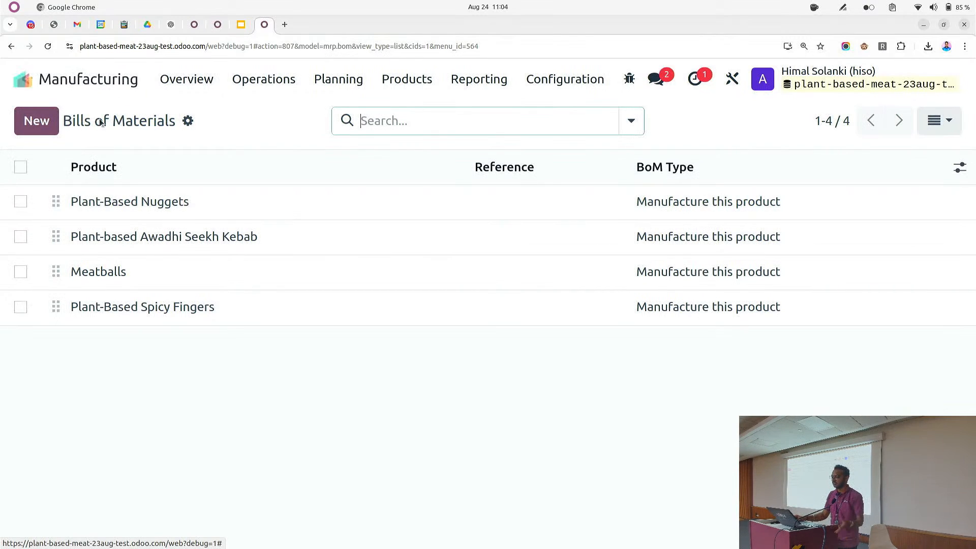
Review the components of the Plant-Based Nuggets bill of materials and move on to the Awadhi Seekh Kebab one
click(126, 199)
scroll(196, 226, down, 5)
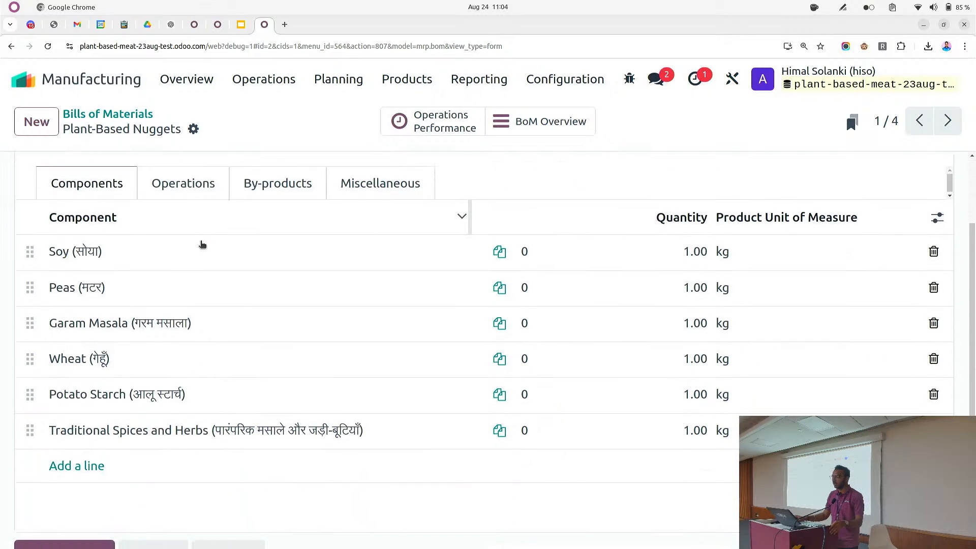
scroll(204, 248, up, 5)
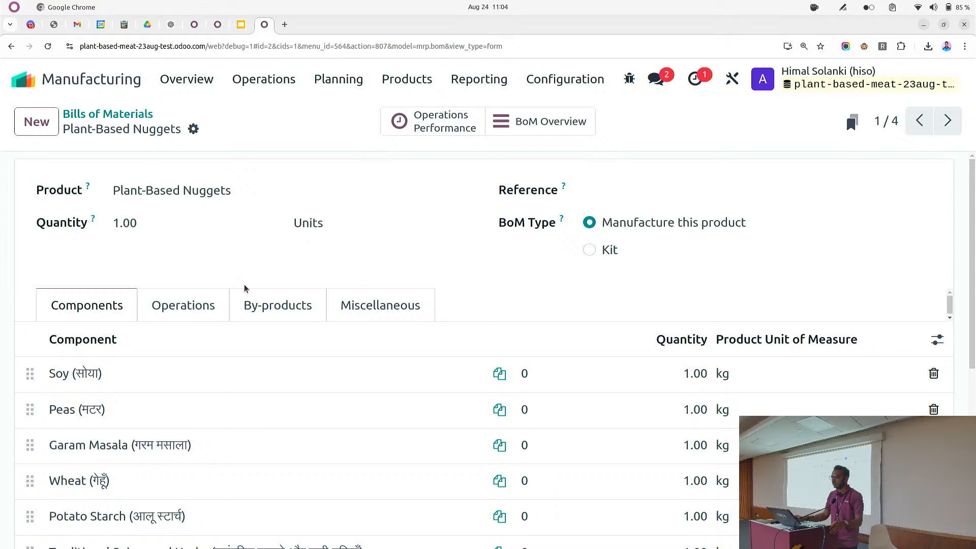
scroll(244, 288, down, 3)
scroll(126, 279, up, 3)
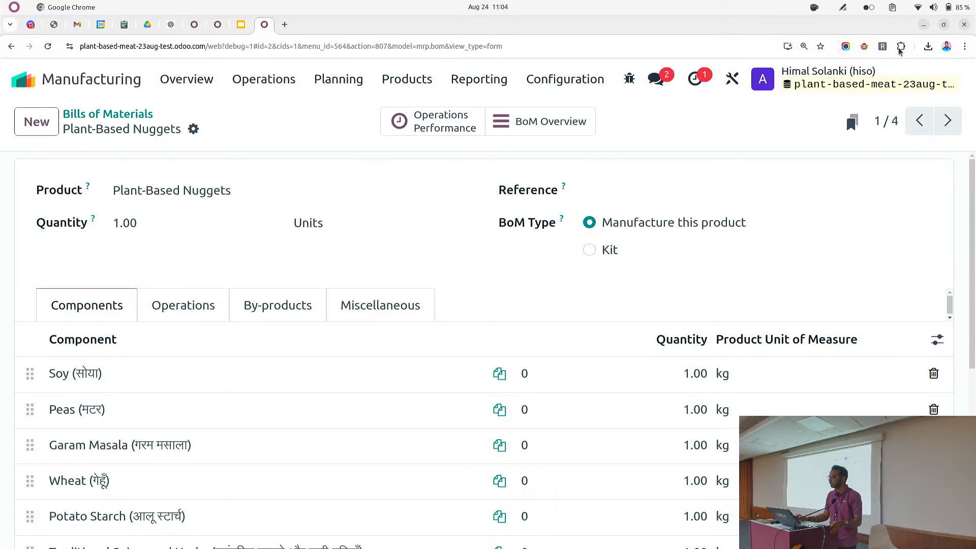
click(947, 120)
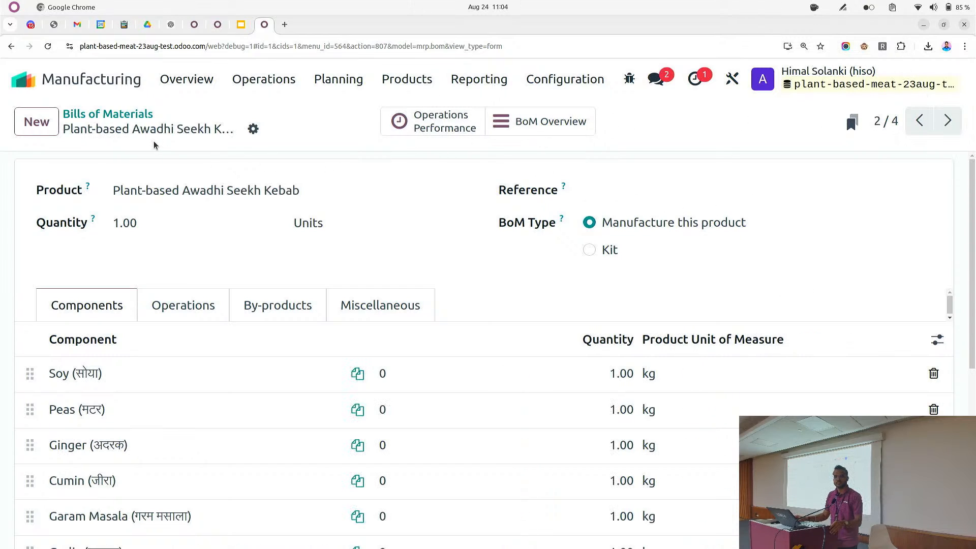
Open the Purchase app through the command search for "pur"
click(29, 85)
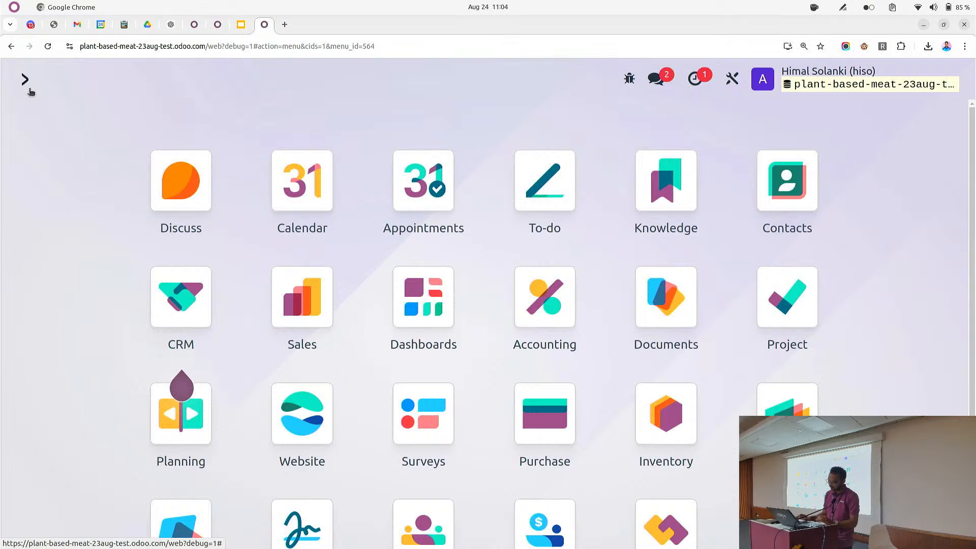
text(pur)
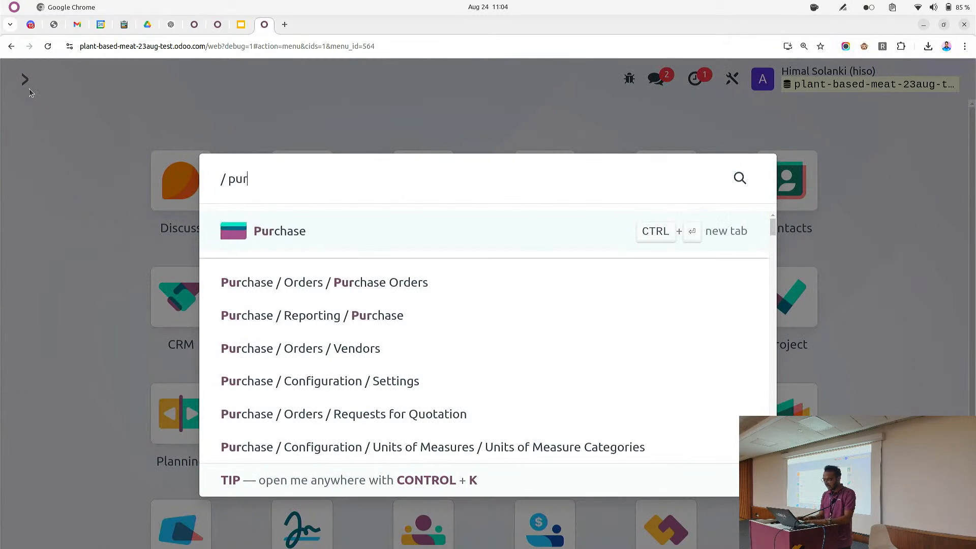
key(Return)
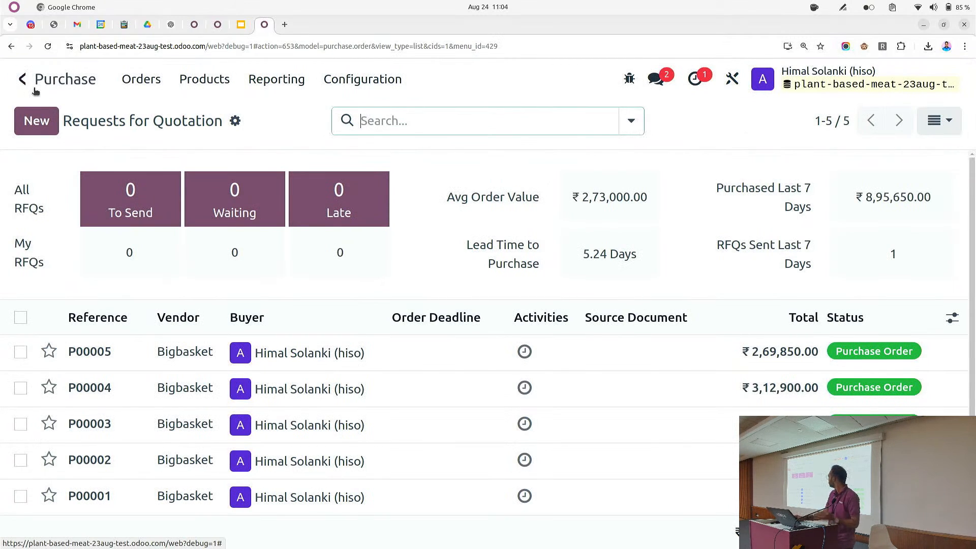
Create a new request for quotation with Bigbasket as the vendor
click(36, 121)
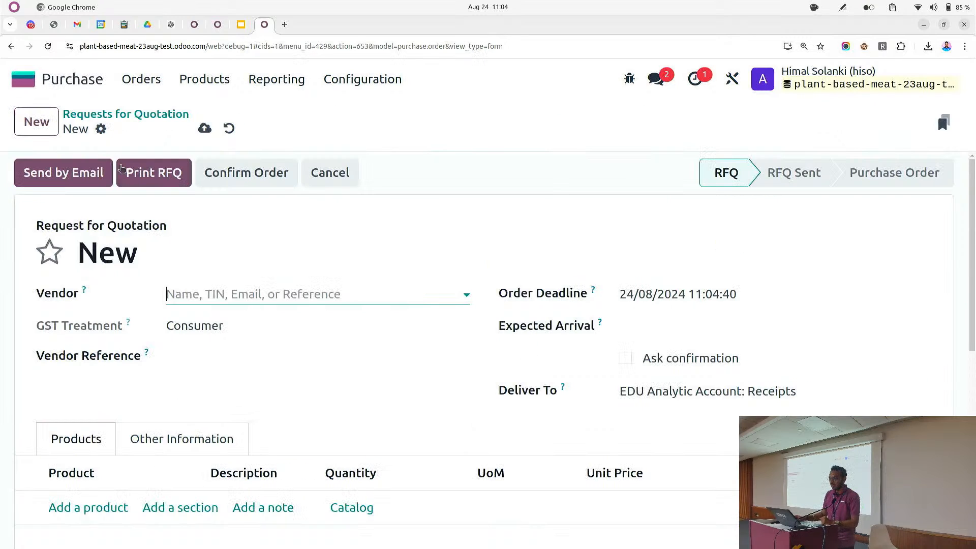
click(226, 295)
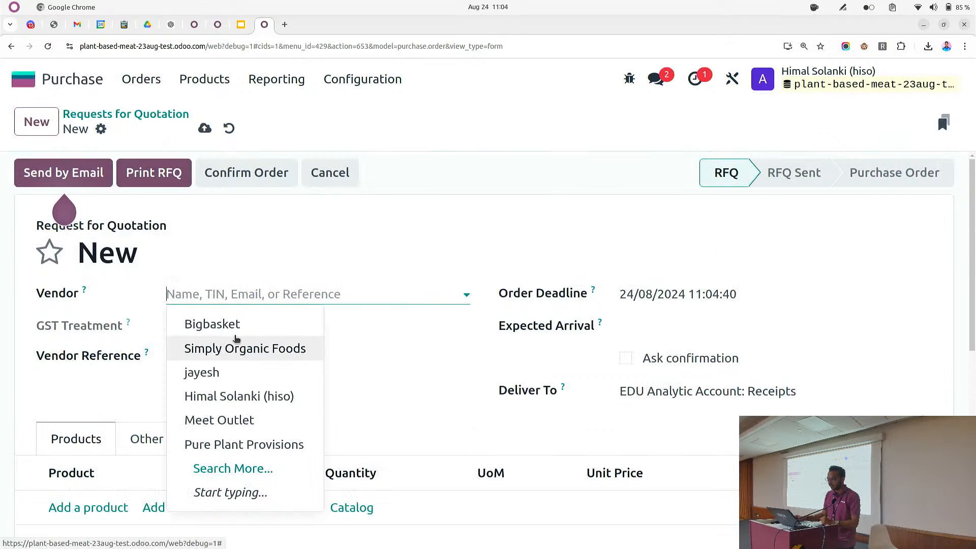
click(218, 325)
Open the product catalog and add Black Pepper, Cumin and Garlic to the quotation
scroll(305, 356, down, 3)
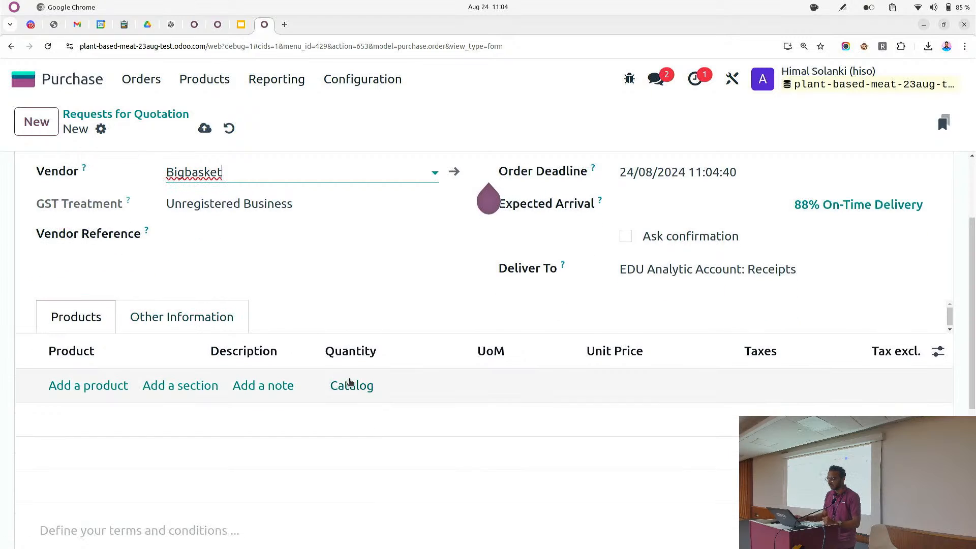
click(350, 384)
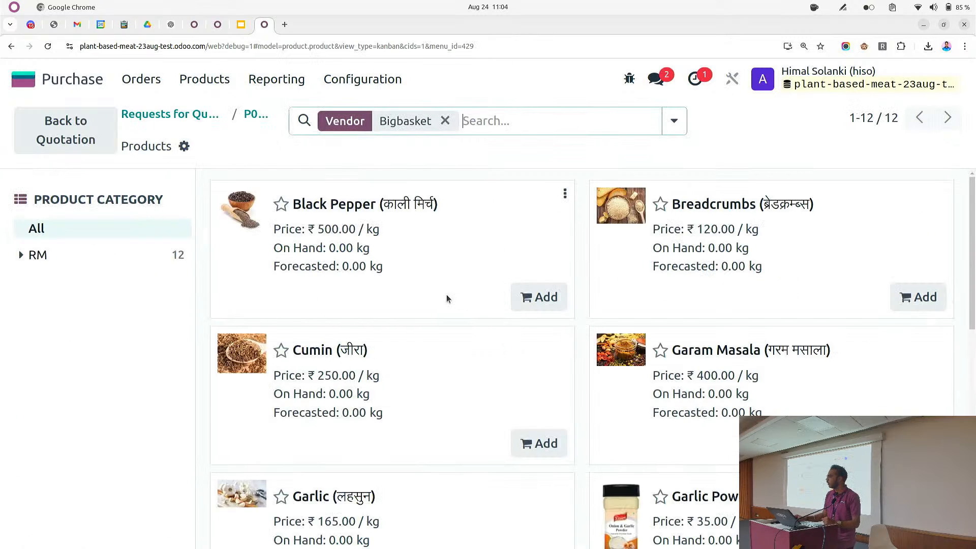
click(531, 299)
scroll(483, 285, down, 5)
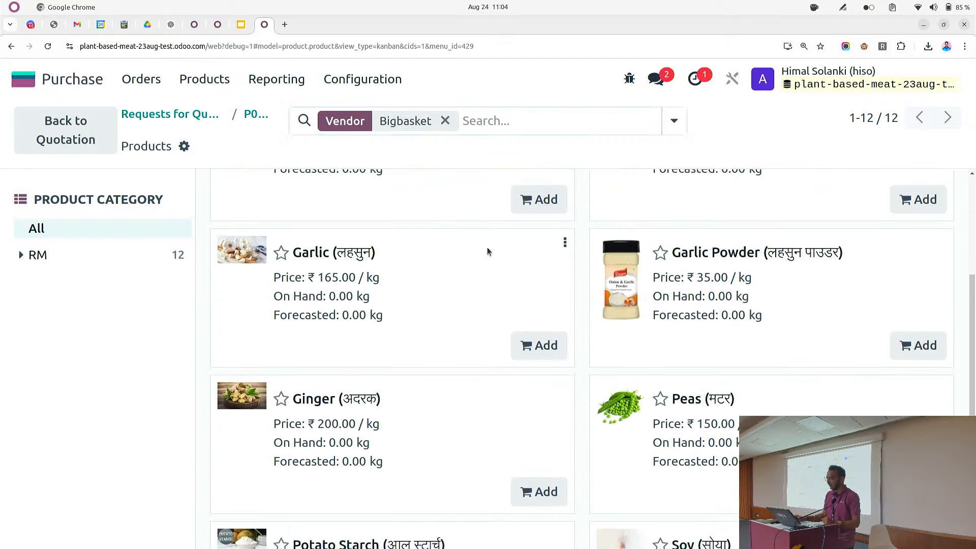
click(528, 199)
click(540, 358)
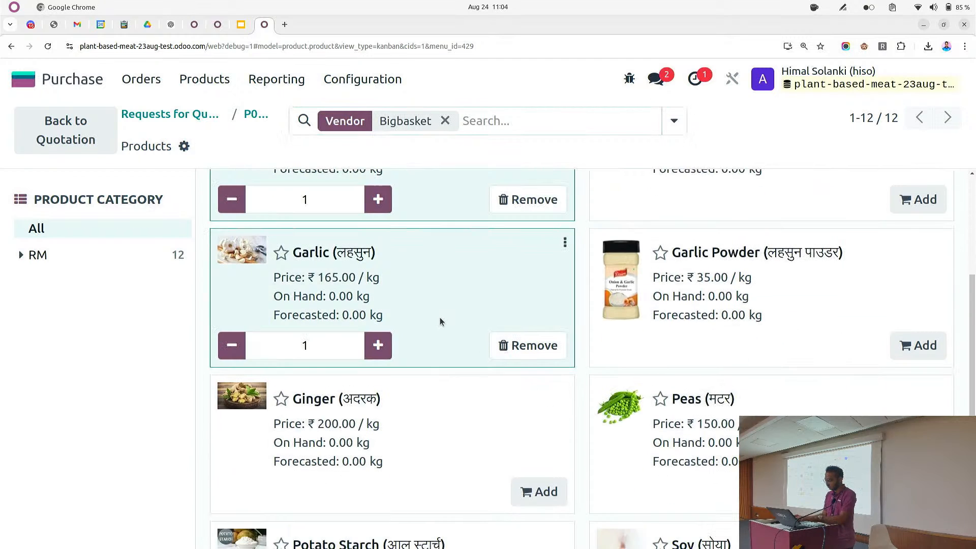
key(ctrl+minus)
Add Ginger, Garam Masala, Soy, Peas, Traditional Spices and Herbs, Garlic Powder, Potato Starch and Wheat from the catalog
click(402, 379)
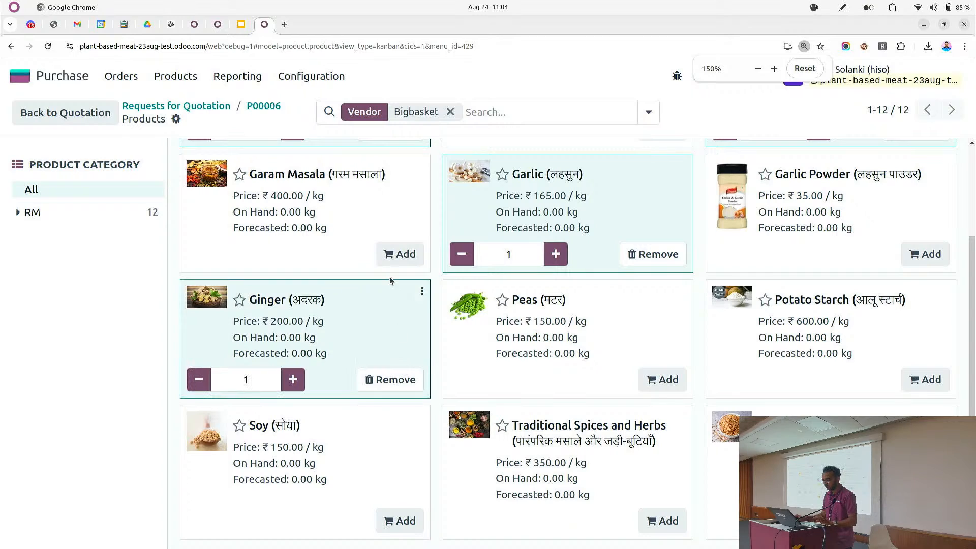
click(400, 254)
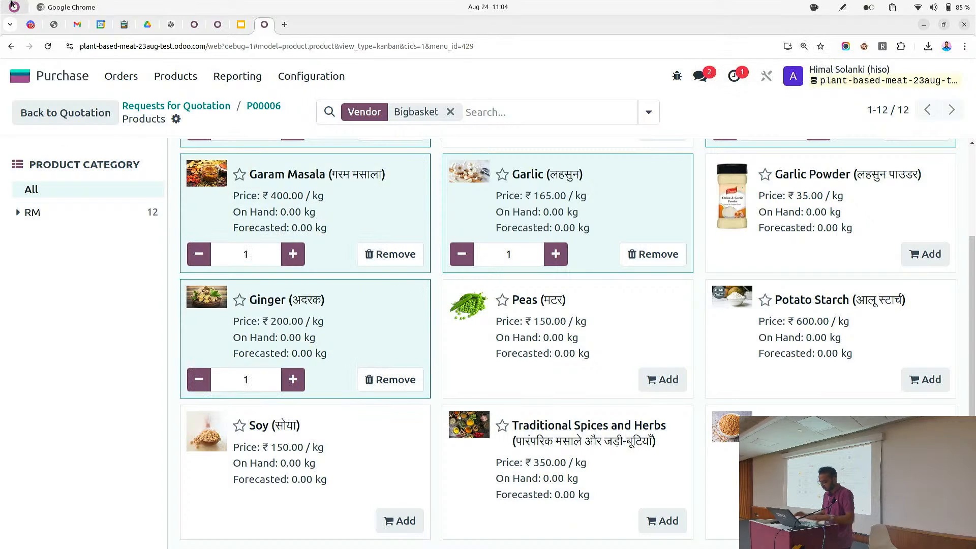
click(405, 518)
click(661, 379)
click(662, 520)
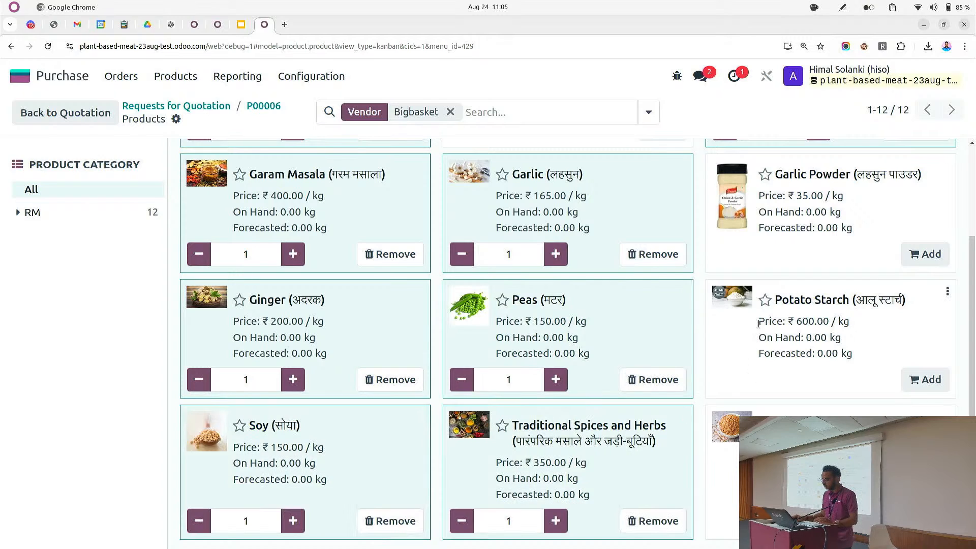
click(925, 254)
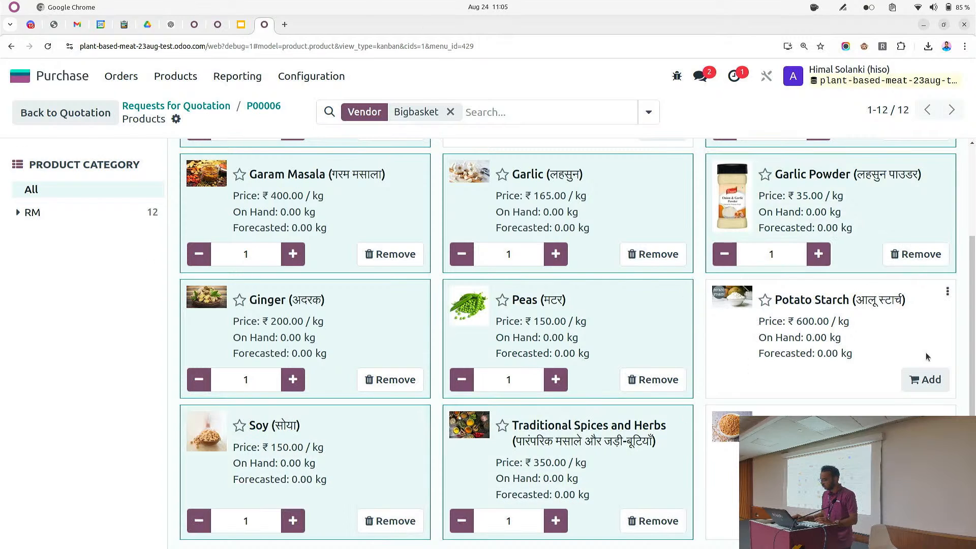
click(924, 379)
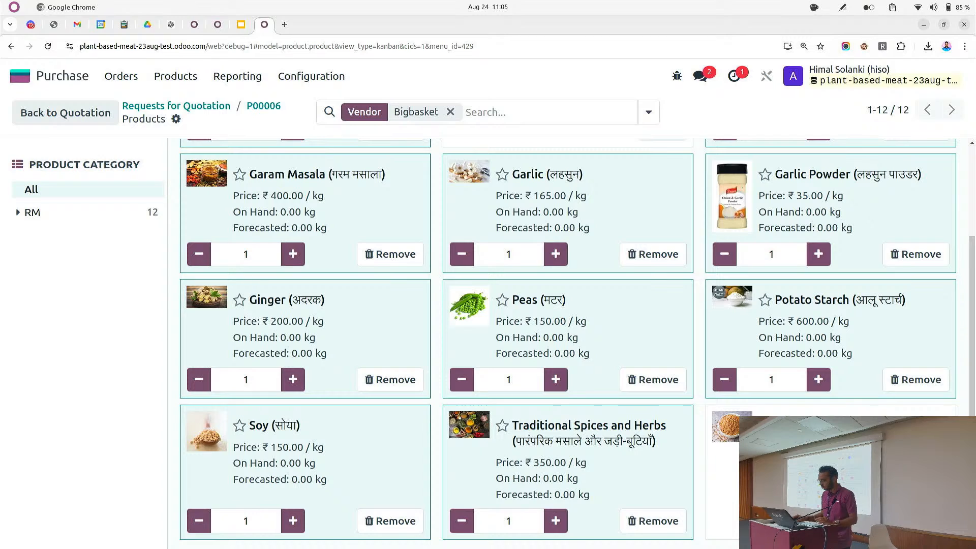
click(925, 521)
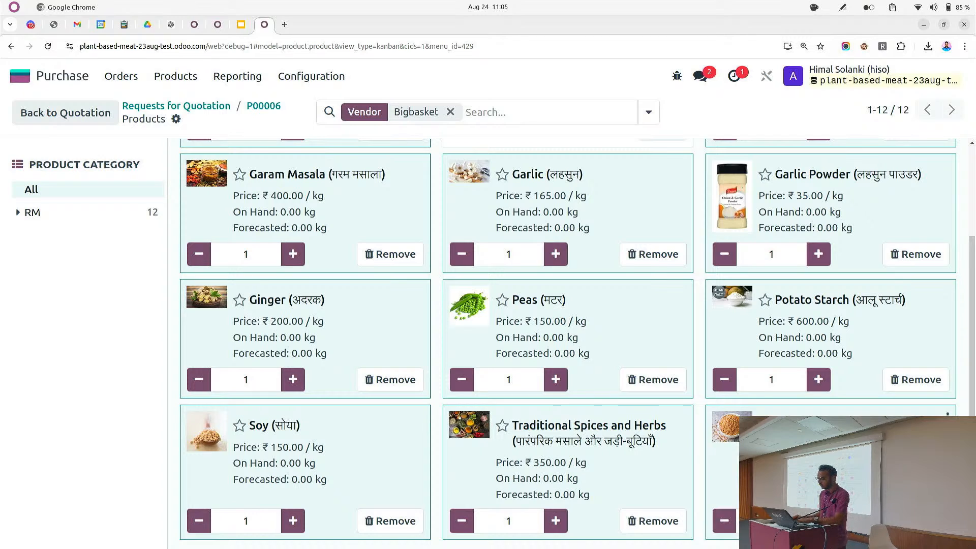
Set the catalog quantities of Potato Starch, Garlic Powder, Garlic, Peas, Traditional Spices and Herbs and Soy to 100
click(787, 386)
text(0)
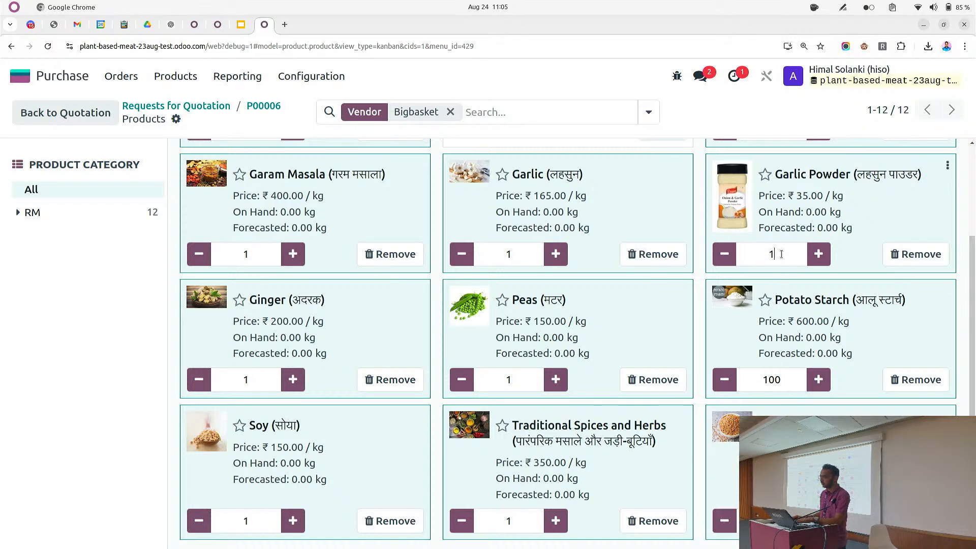
text(00)
click(533, 248)
text(00)
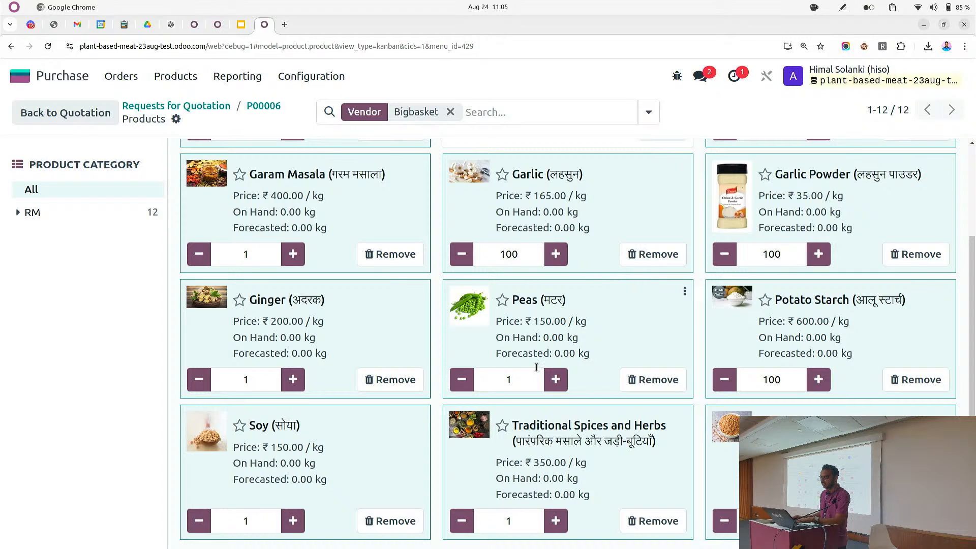
click(532, 382)
text(00)
click(523, 520)
text(0)
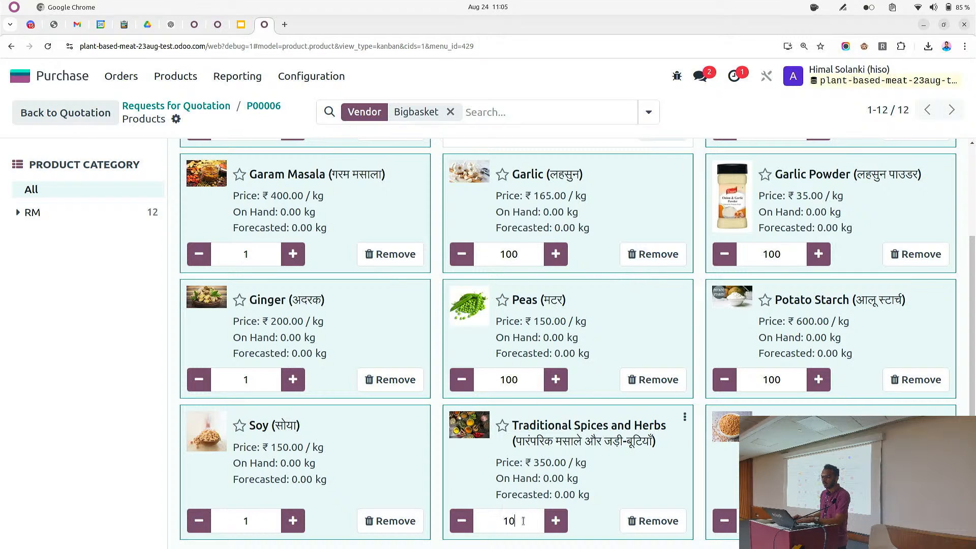
text(0)
click(267, 508)
text(00)
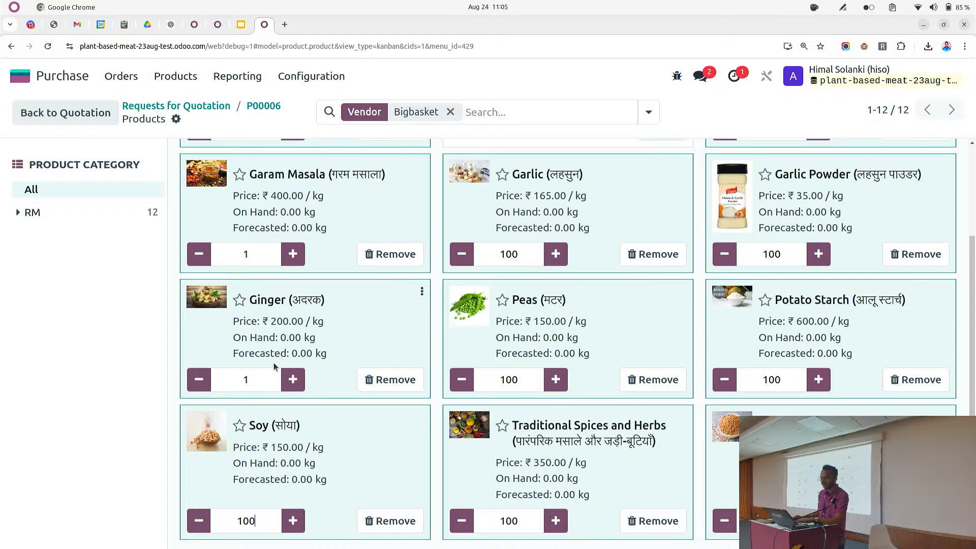
Set Ginger, Garam Masala and Black Pepper quantities to 100, and add Breadcrumbs with quantity 100
click(266, 378)
click(258, 263)
text(00)
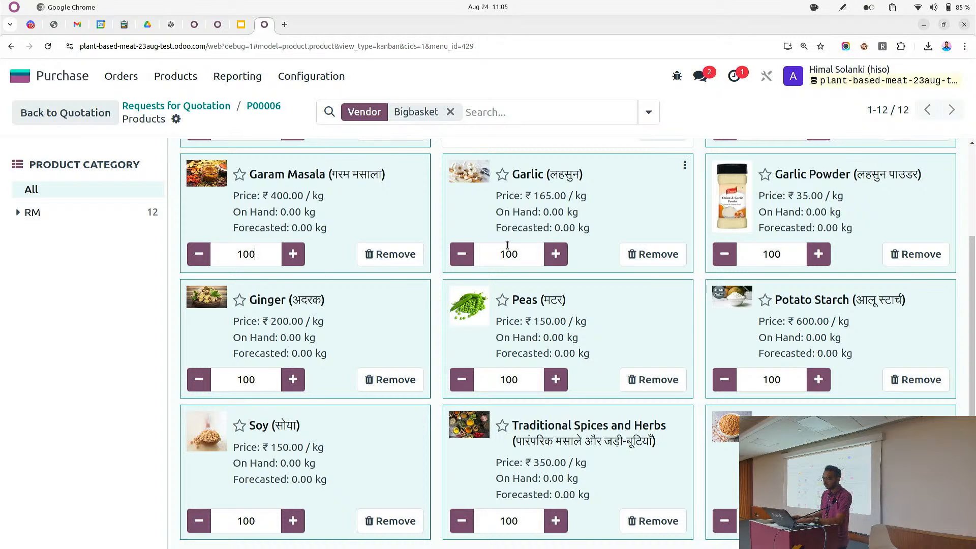
scroll(507, 245, up, 3)
click(262, 249)
text(00)
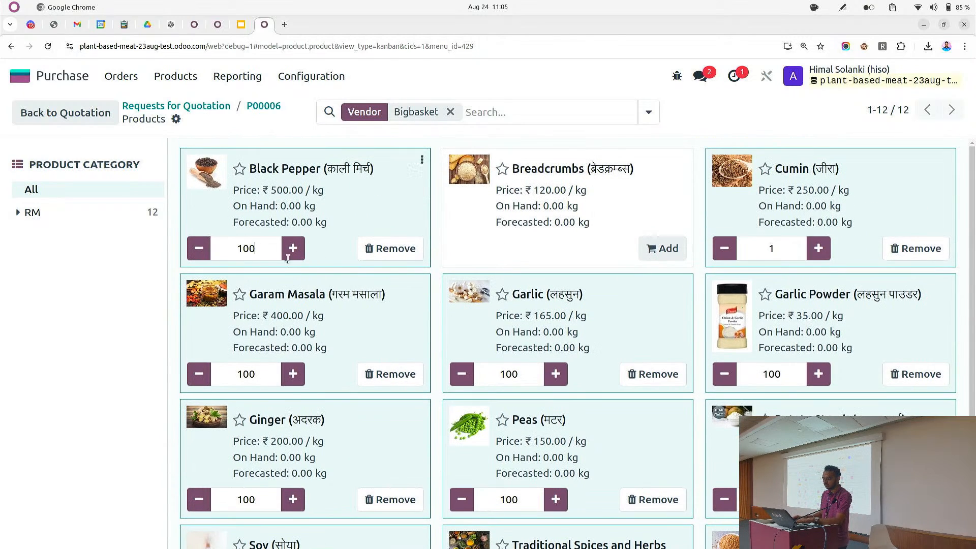
click(661, 249)
text(00)
Try to set Cumin's quantity to 100 and return to the quotation
click(780, 249)
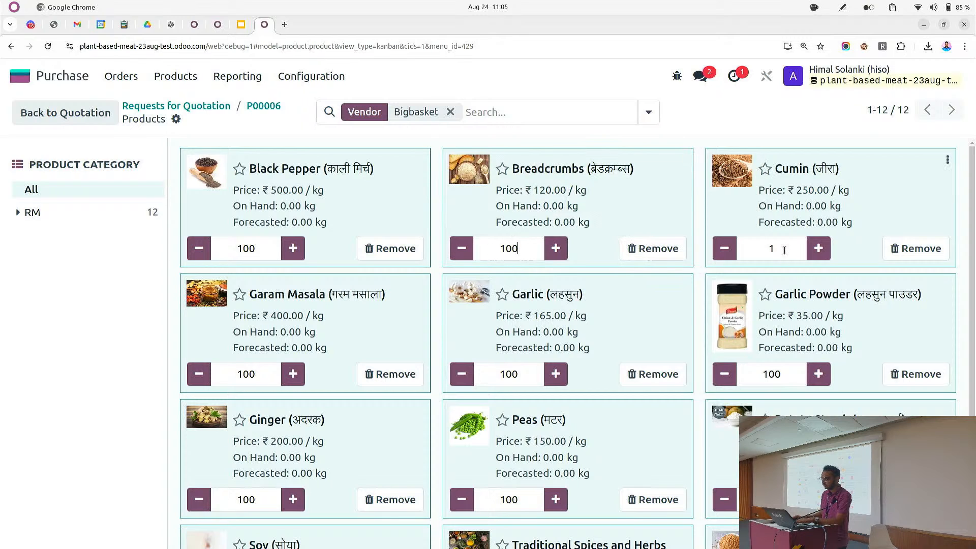
text(00)
click(263, 111)
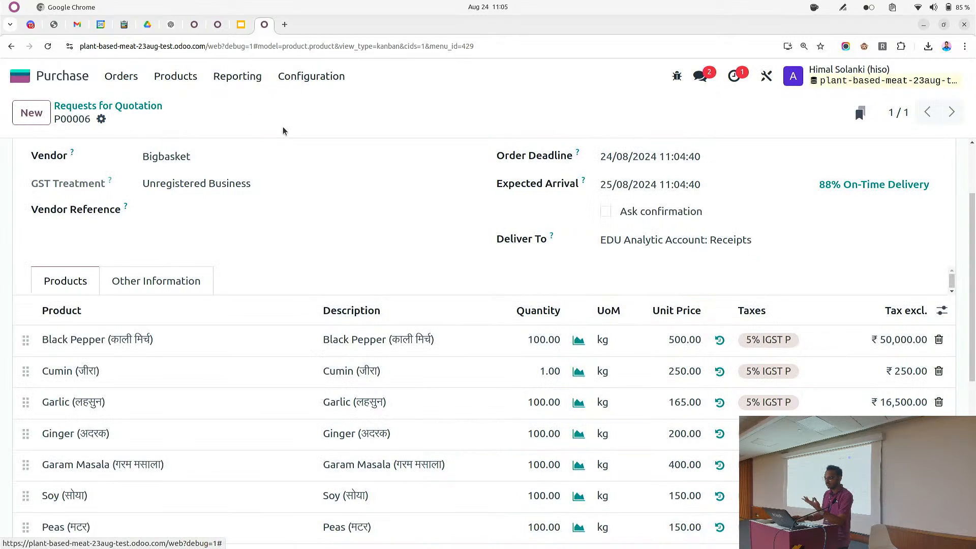
Set Cumin's quantity on the quotation to 100
scroll(564, 337, down, 4)
scroll(564, 337, up, 4)
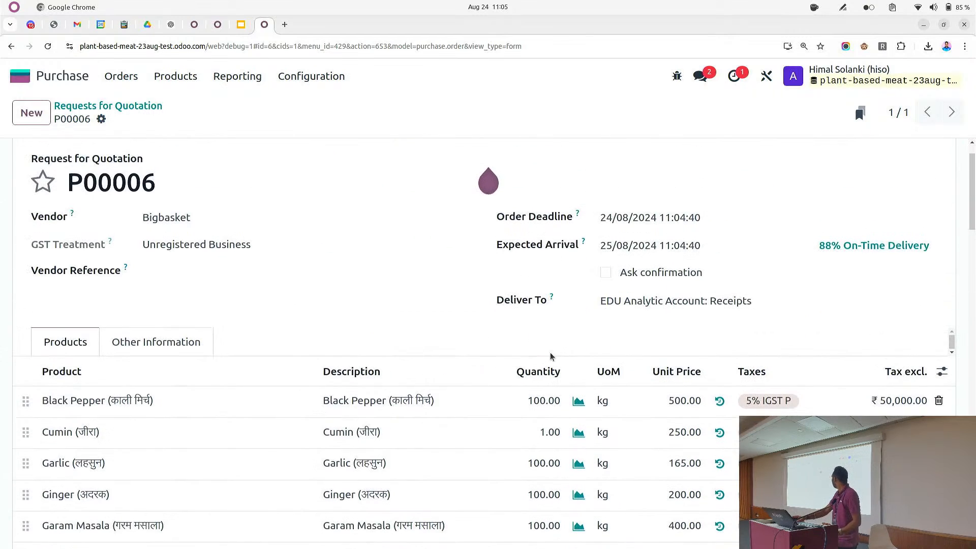
scroll(551, 355, down, 3)
click(519, 257)
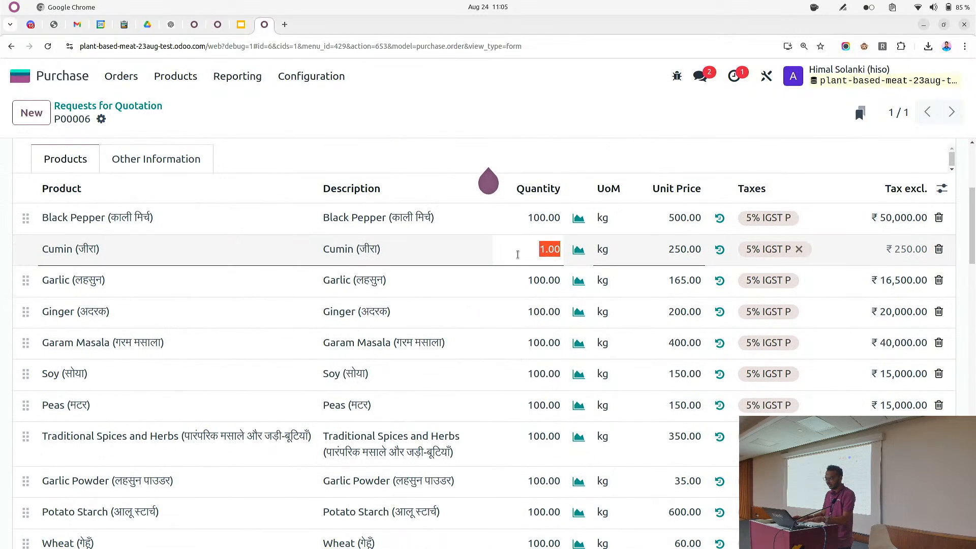
text(100)
click(528, 171)
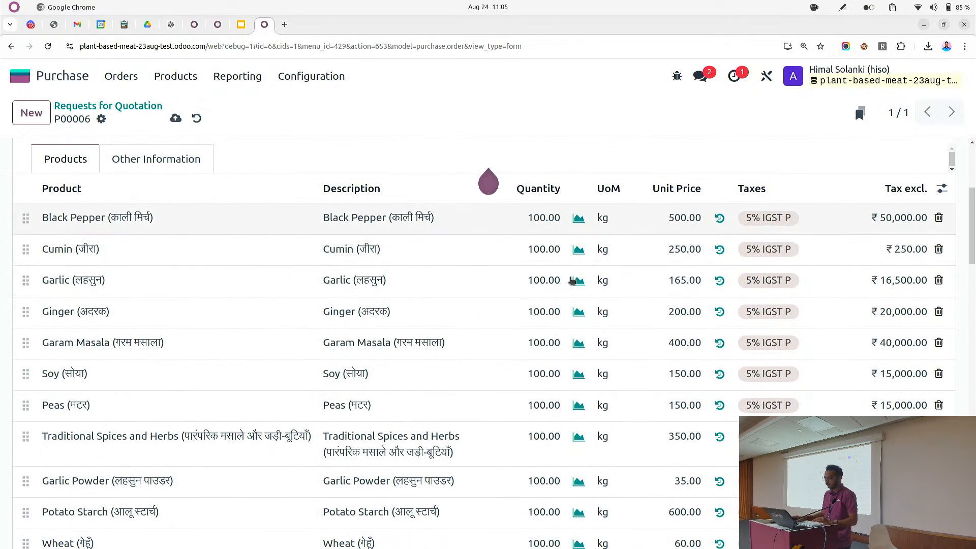
Save the request for quotation
scroll(575, 318, down, 6)
scroll(574, 318, up, 8)
scroll(532, 312, up, 3)
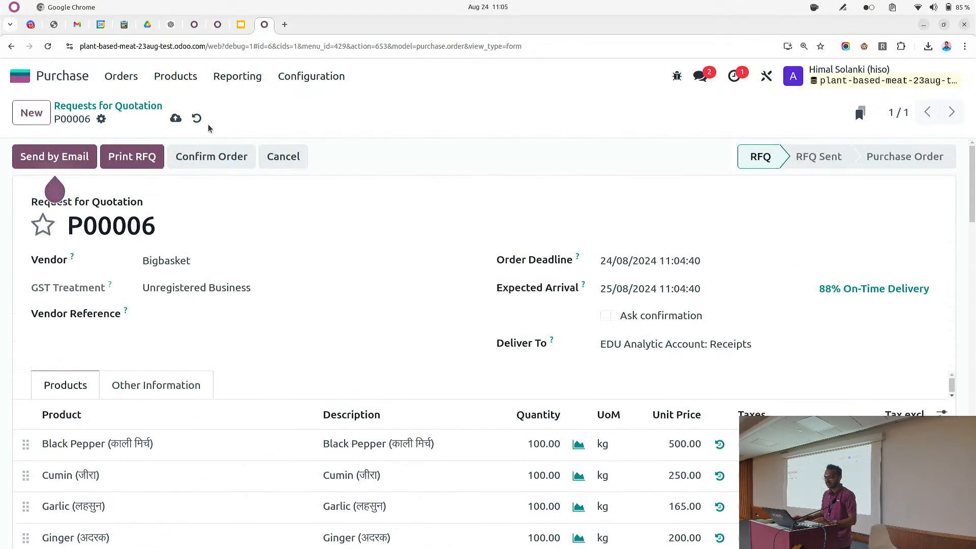
click(175, 117)
scroll(318, 303, down, 10)
scroll(344, 348, down, 10)
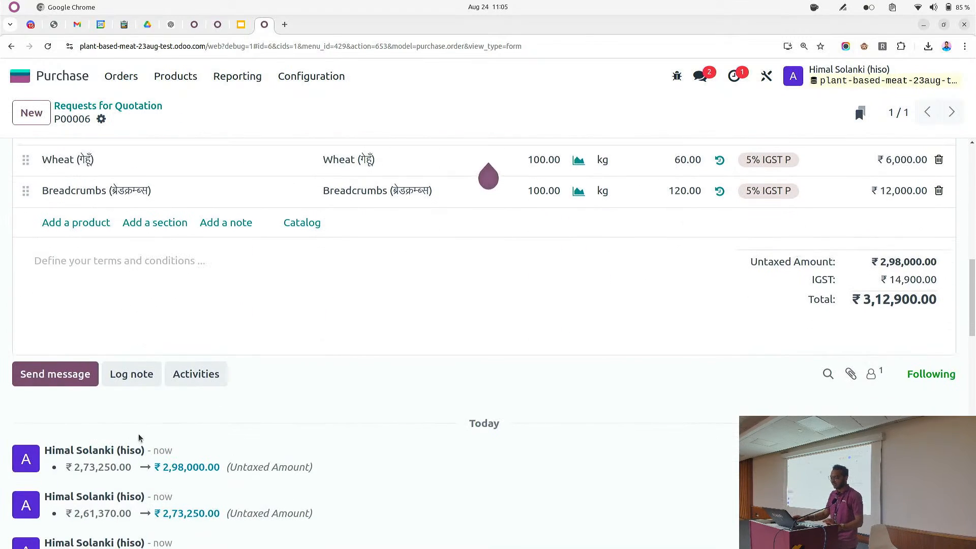
scroll(277, 393, up, 12)
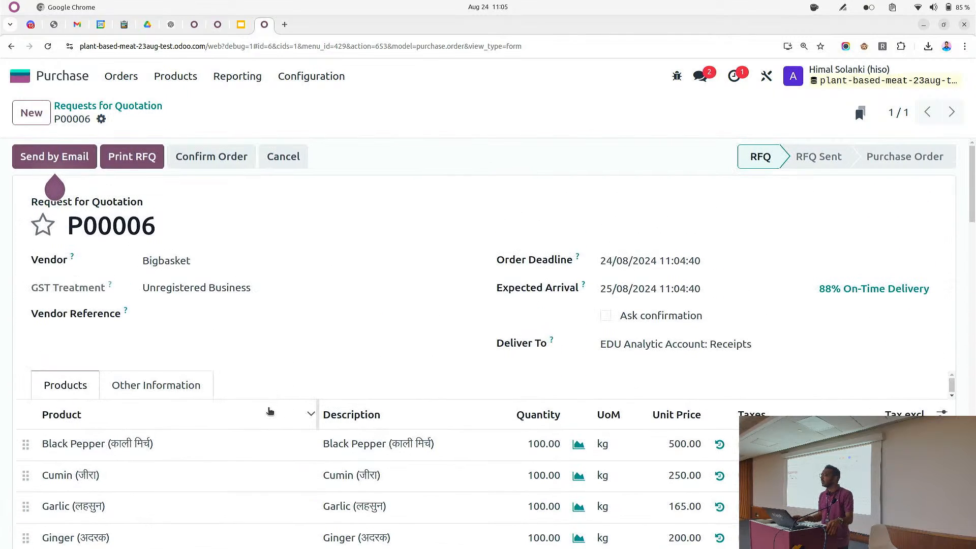
Send the request for quotation to Bigbasket by email with the PDF attached
mouse_move(271, 411)
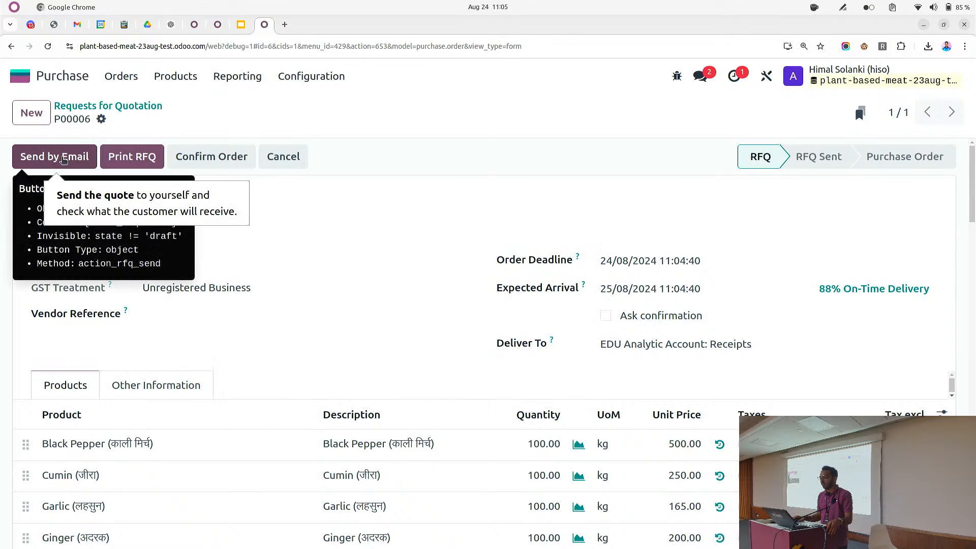
click(64, 160)
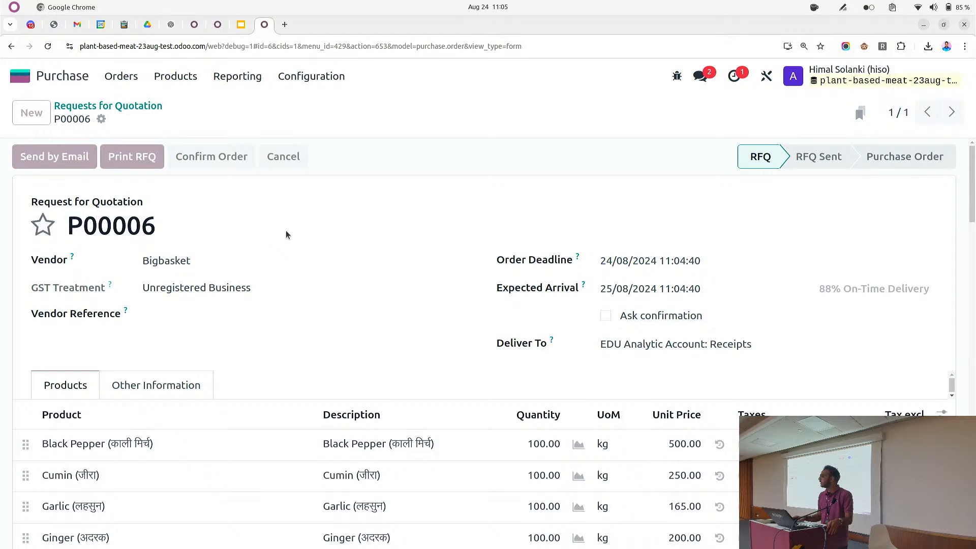
scroll(295, 234, down, 15)
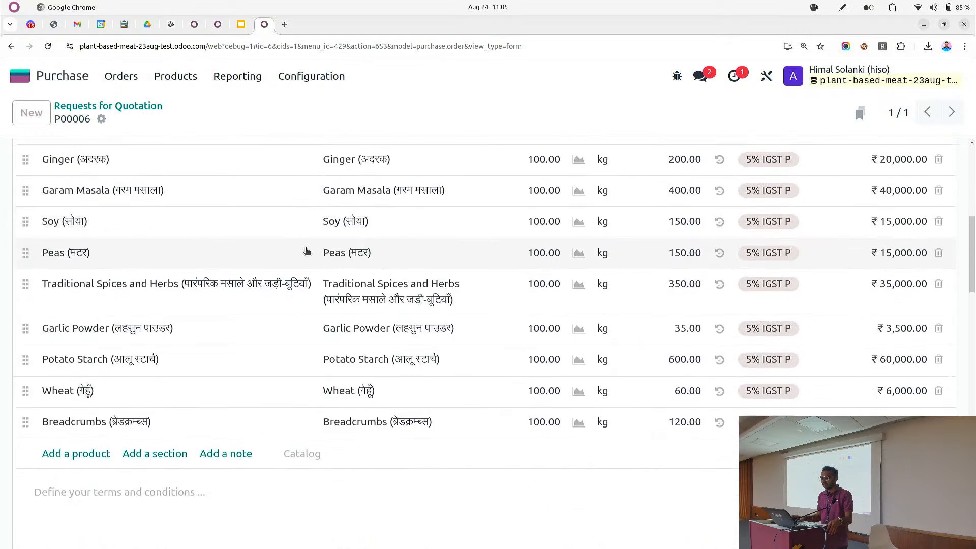
scroll(304, 263, up, 12)
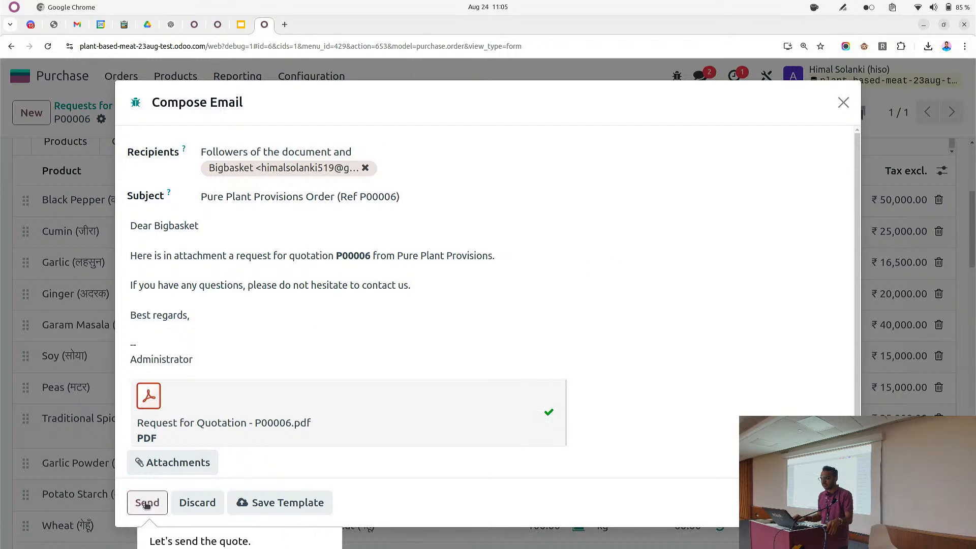
click(146, 502)
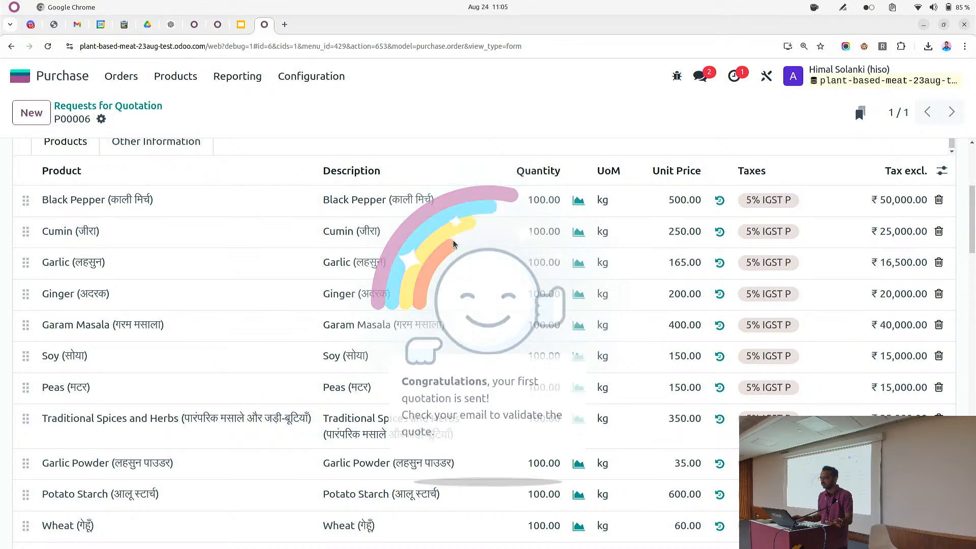
Open the sent Request for Quotation PDF from the chatter and review its product lines
scroll(437, 298, down, 7)
scroll(437, 297, down, 7)
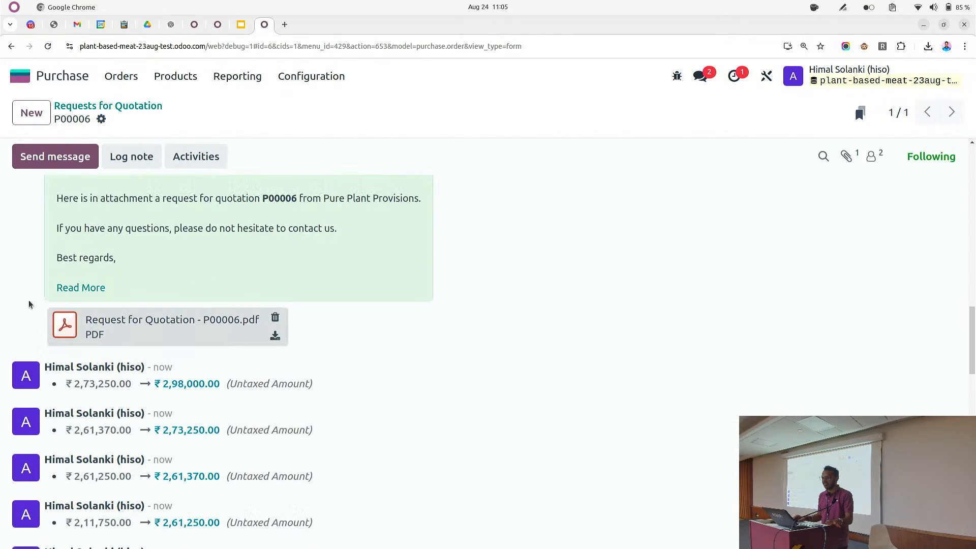
click(65, 330)
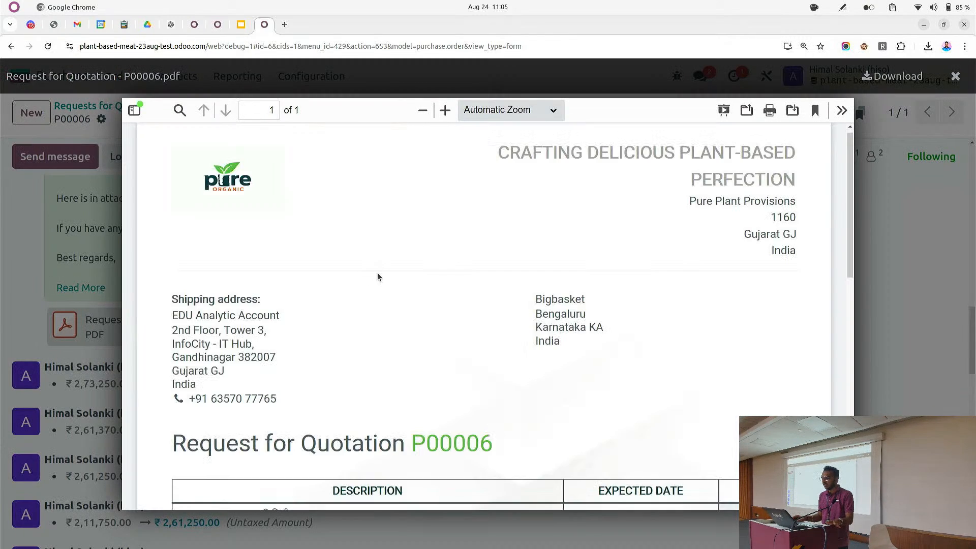
scroll(442, 285, down, 6)
scroll(570, 316, down, 3)
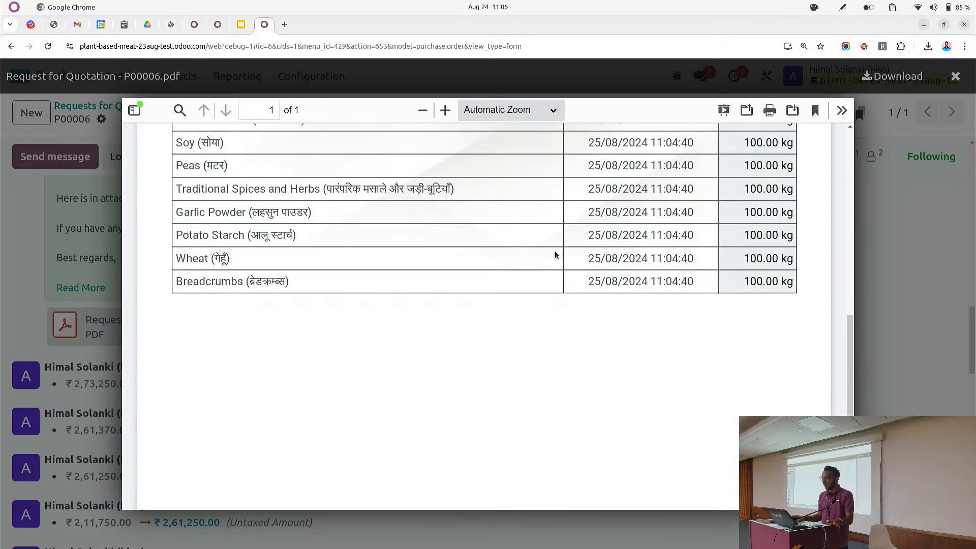
scroll(584, 259, up, 5)
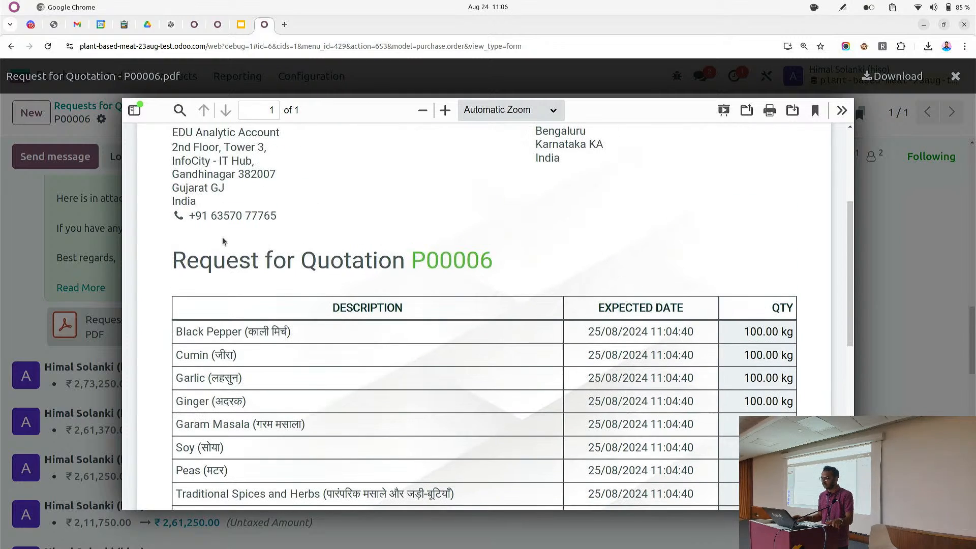
click(88, 243)
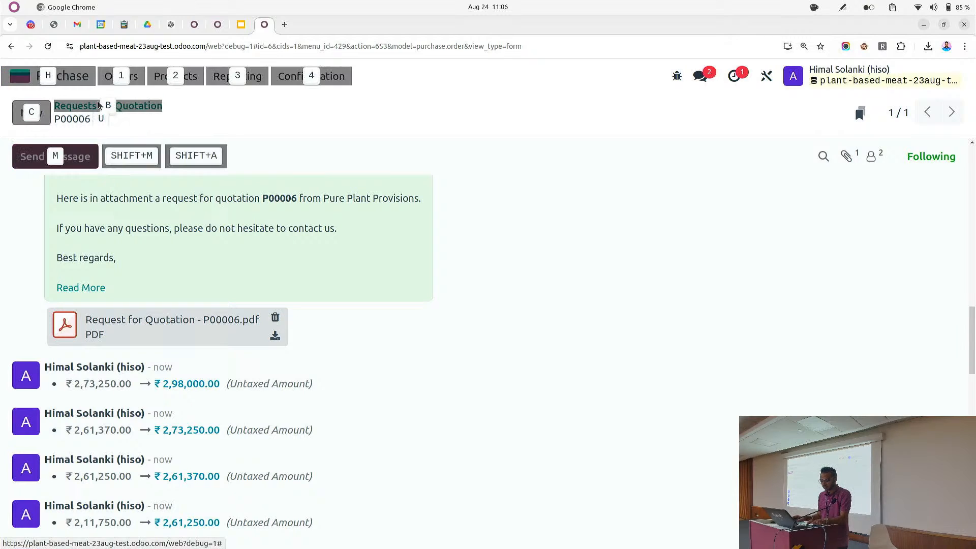
Switch to Gmail, refresh the inbox, open the P00006 email and confirm the request through its Confirm link
key(alt+Tab)
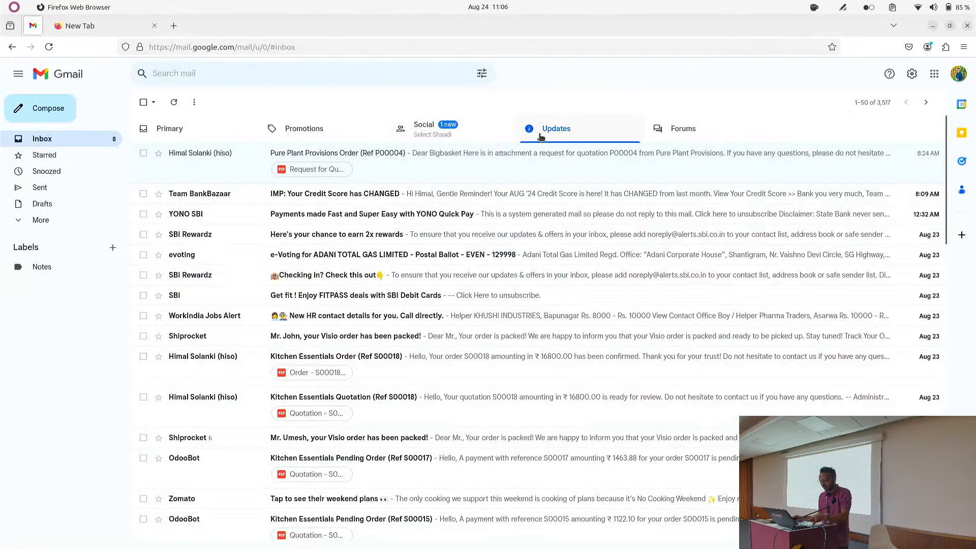
key(F5)
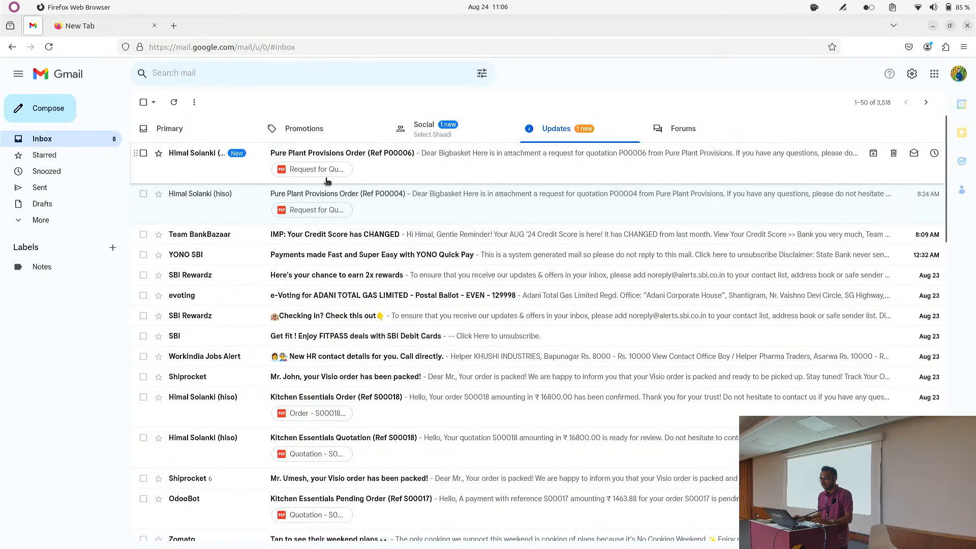
click(255, 173)
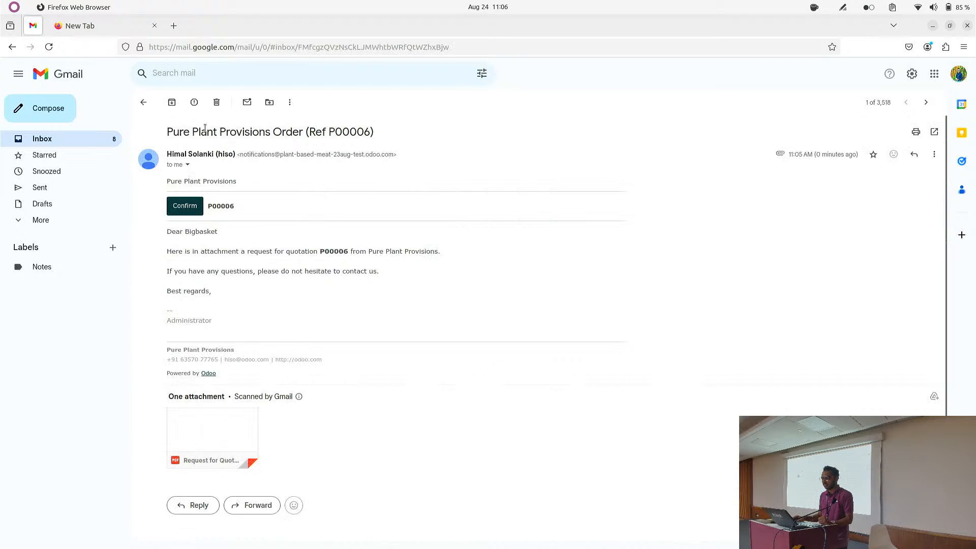
click(186, 212)
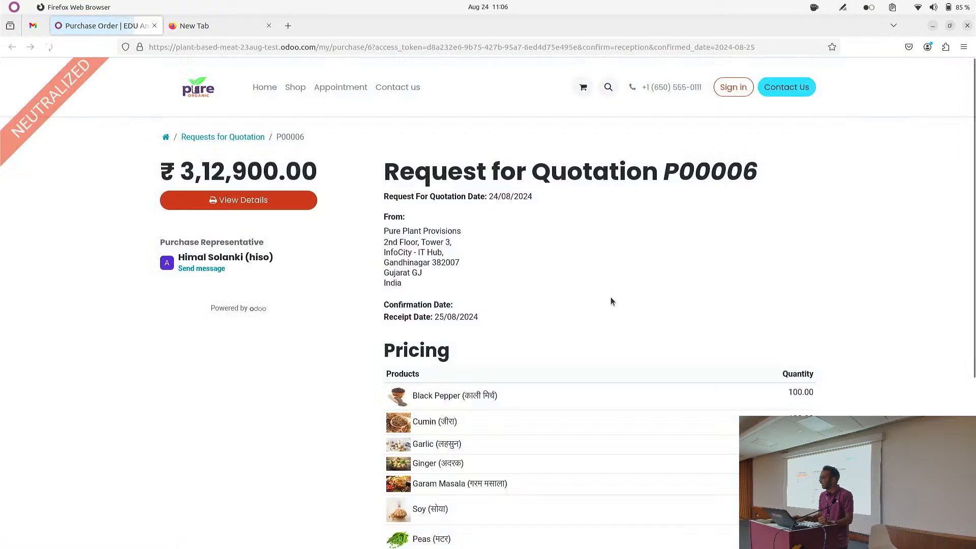
scroll(590, 286, down, 6)
scroll(559, 304, up, 6)
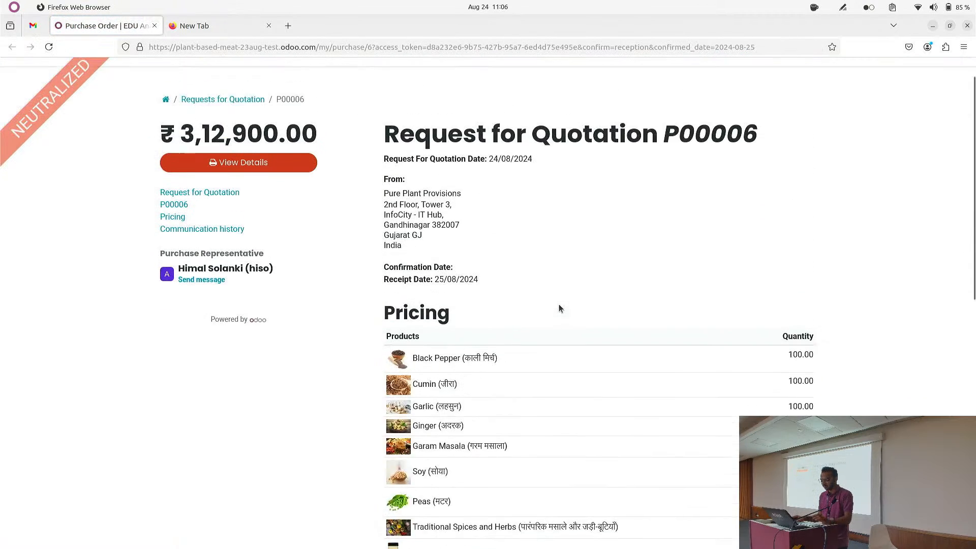
Return to the quotation in Odoo and confirm it as a purchase order
key(alt+Tab)
scroll(199, 231, up, 15)
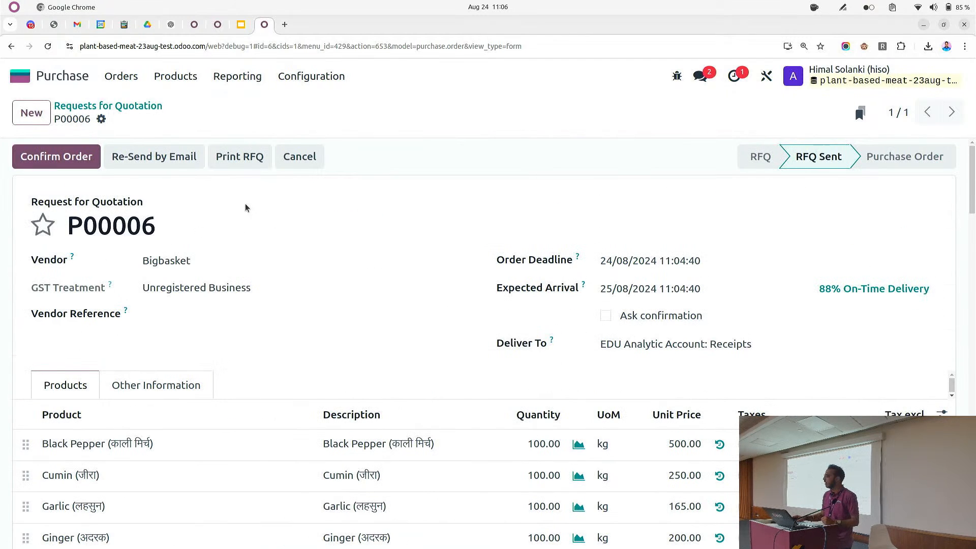
click(58, 163)
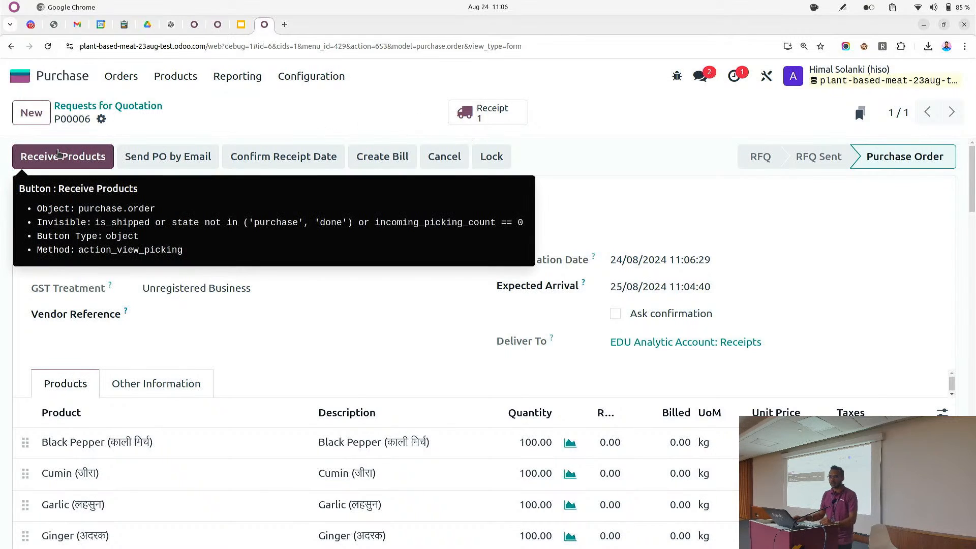
Open the order's receipt and validate reception of all products
click(59, 153)
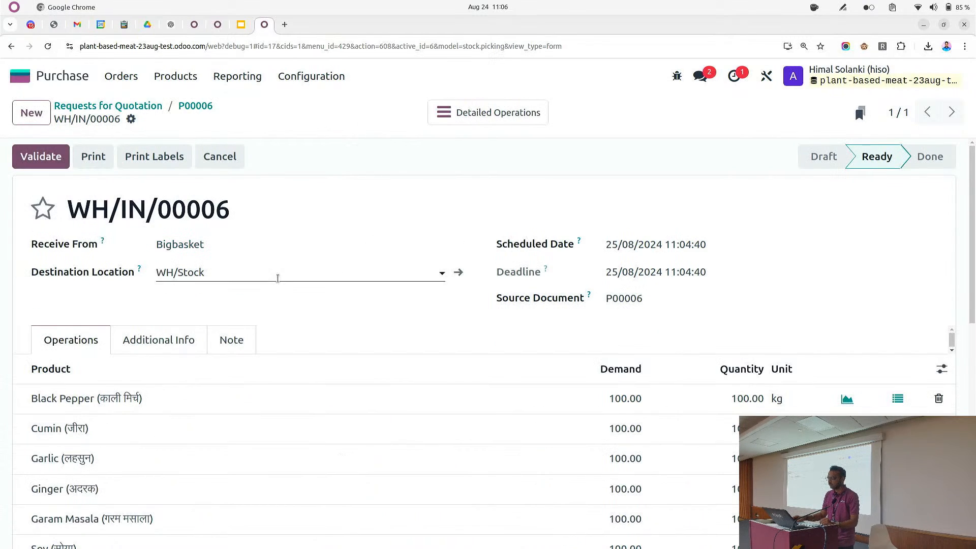
scroll(457, 269, down, 3)
scroll(383, 265, up, 4)
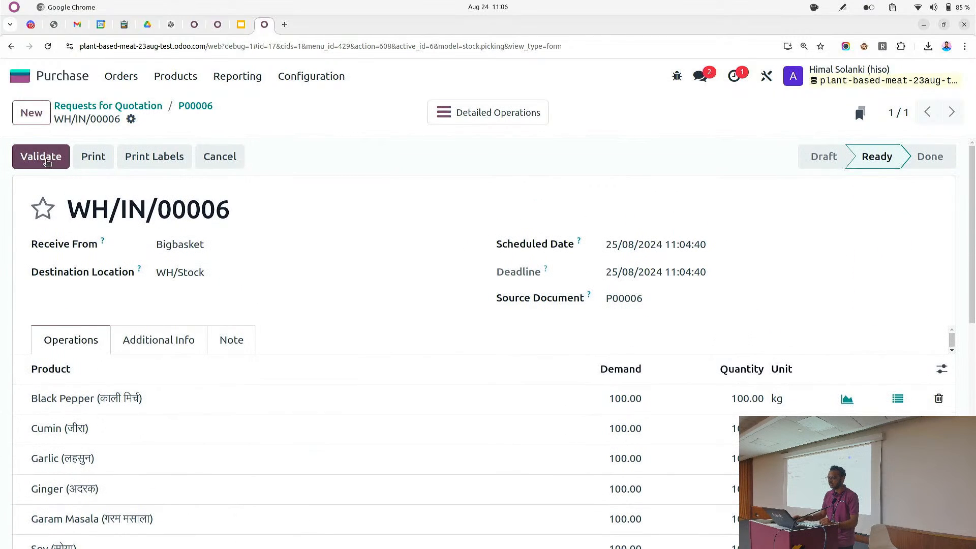
click(46, 161)
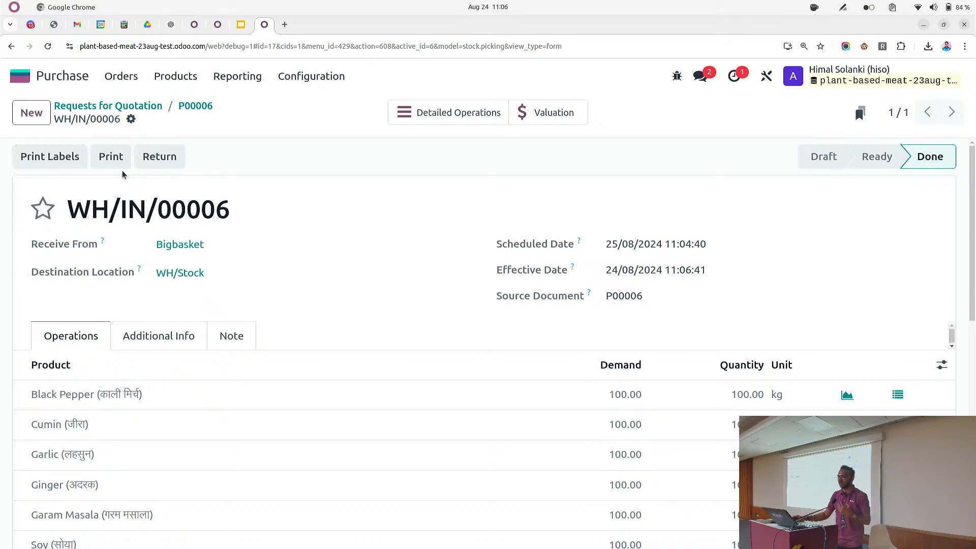
Print the delivery slip for receipt WH/IN/00006, open the downloaded PDF and return to the receipt
click(131, 119)
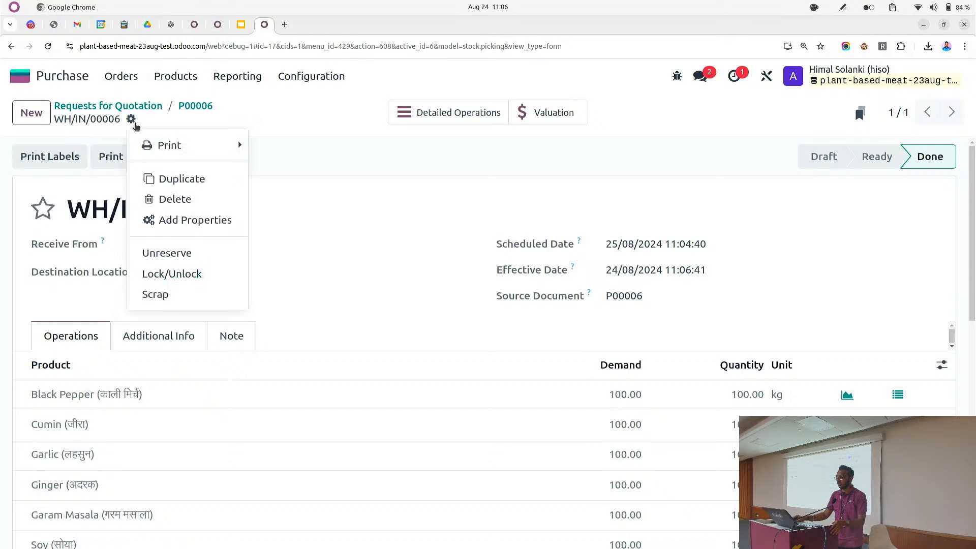
mouse_move(150, 144)
click(279, 163)
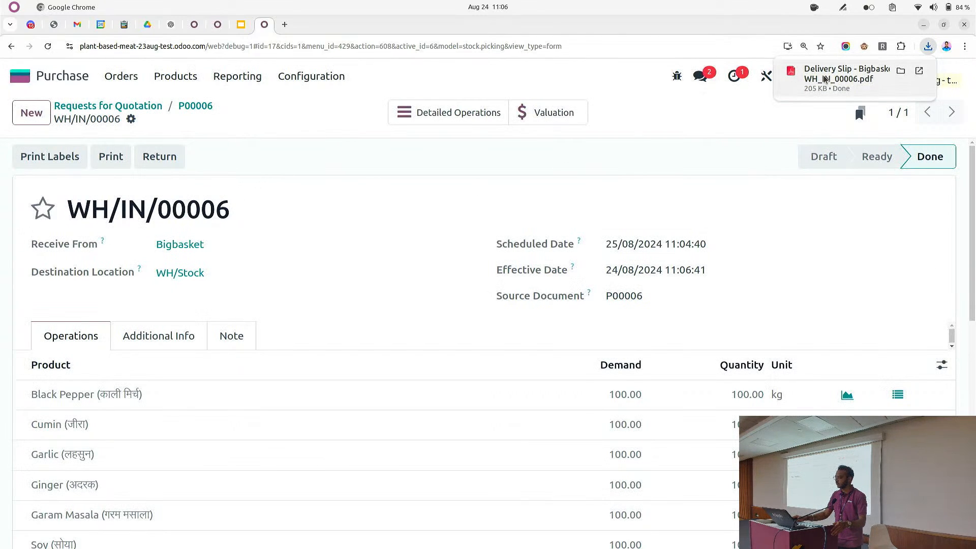
click(825, 79)
scroll(625, 234, down, 3)
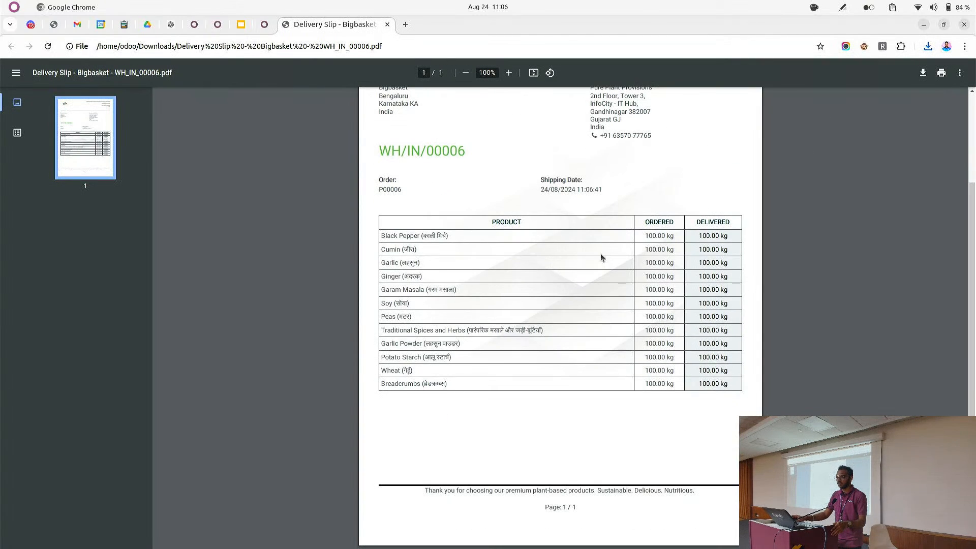
scroll(600, 258, up, 3)
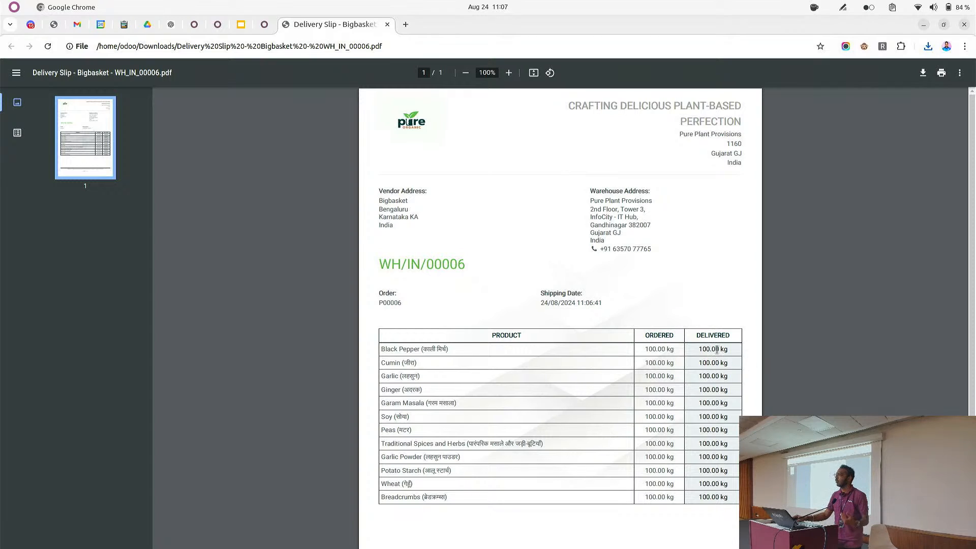
click(385, 24)
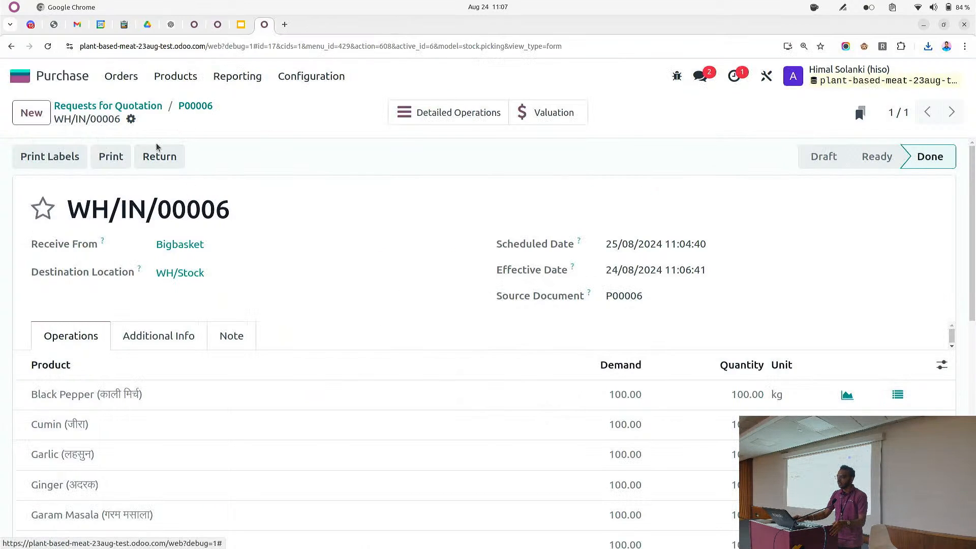
Create a vendor bill from order P00006 and set its bill date to 23/08/2024
click(195, 105)
click(61, 158)
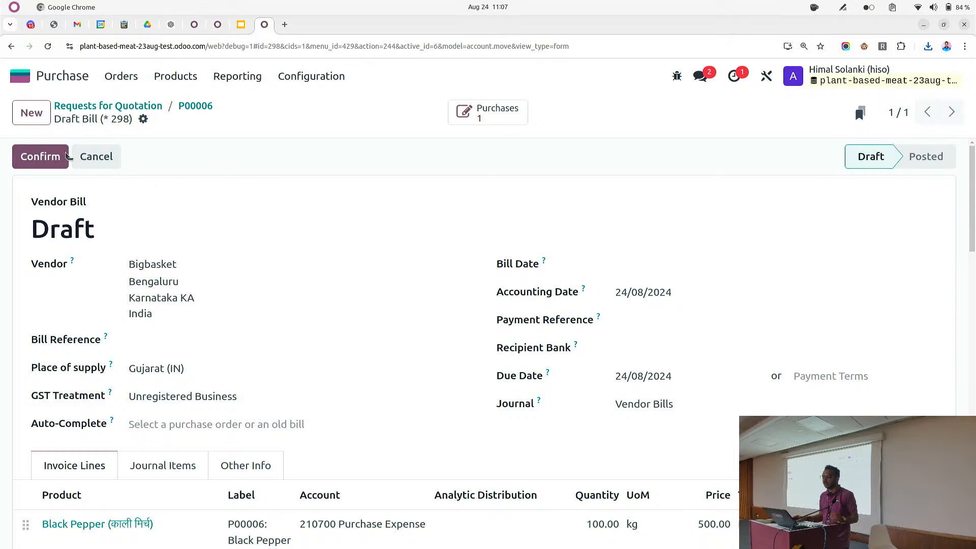
click(675, 273)
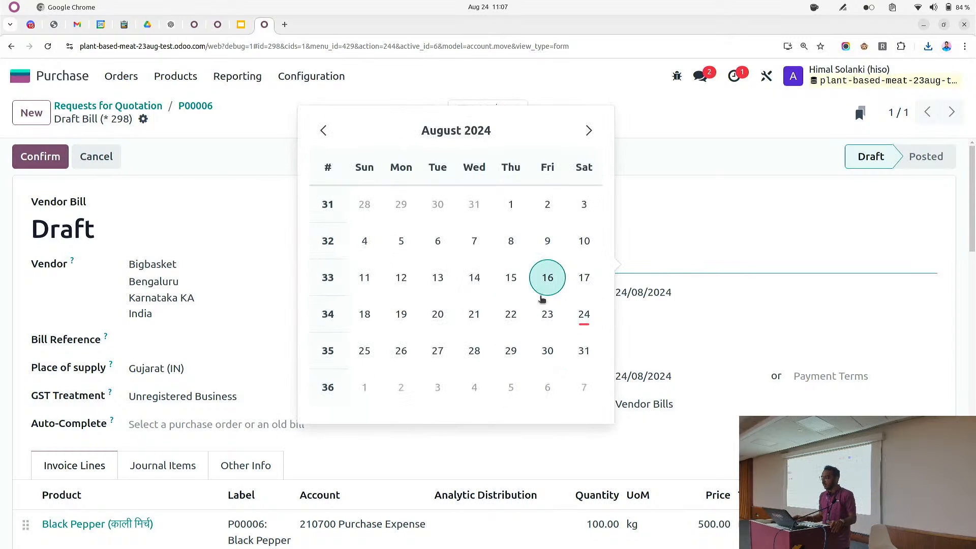
click(545, 312)
scroll(448, 293, down, 1)
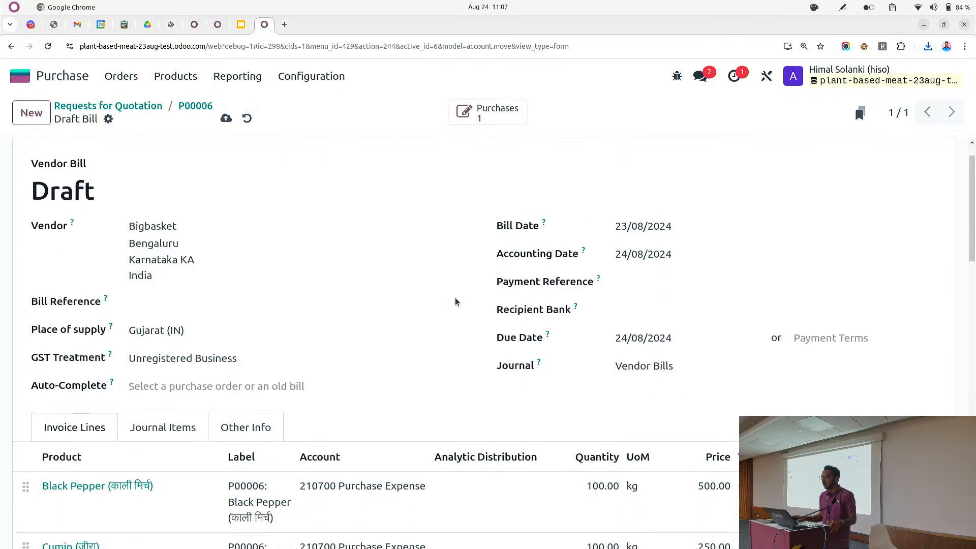
scroll(455, 301, down, 4)
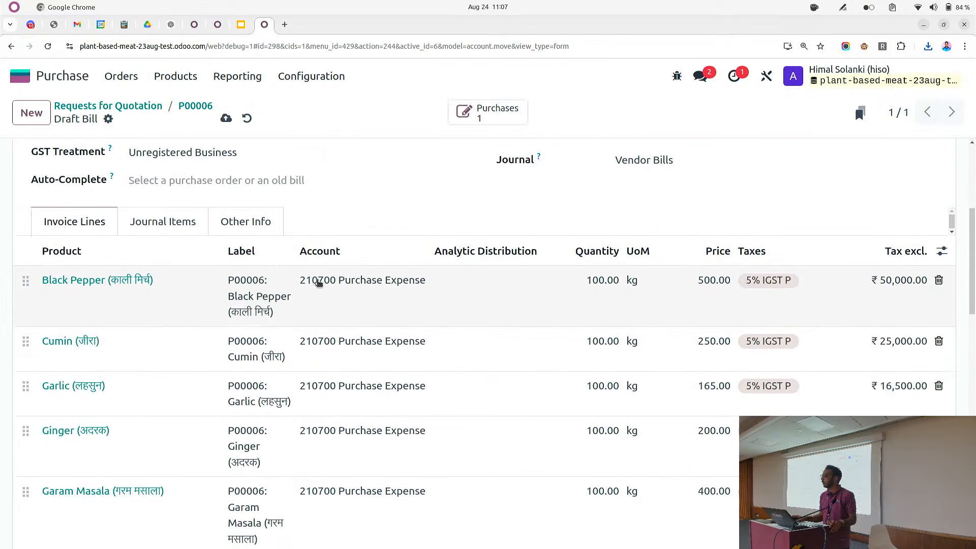
Review the vendor bill's invoice lines and journal items, then confirm the bill
scroll(318, 281, up, 3)
scroll(322, 288, down, 4)
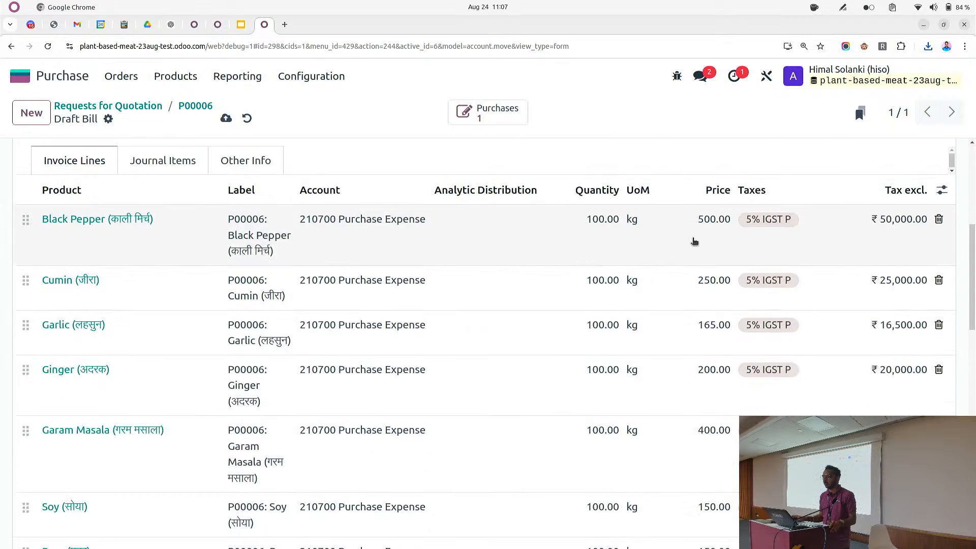
scroll(761, 241, up, 3)
scroll(763, 240, up, 4)
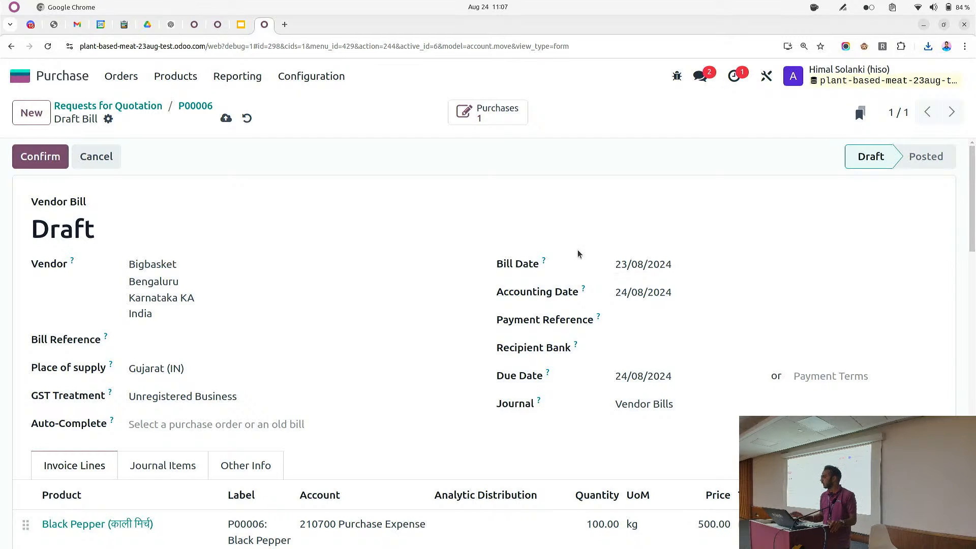
scroll(152, 407, down, 3)
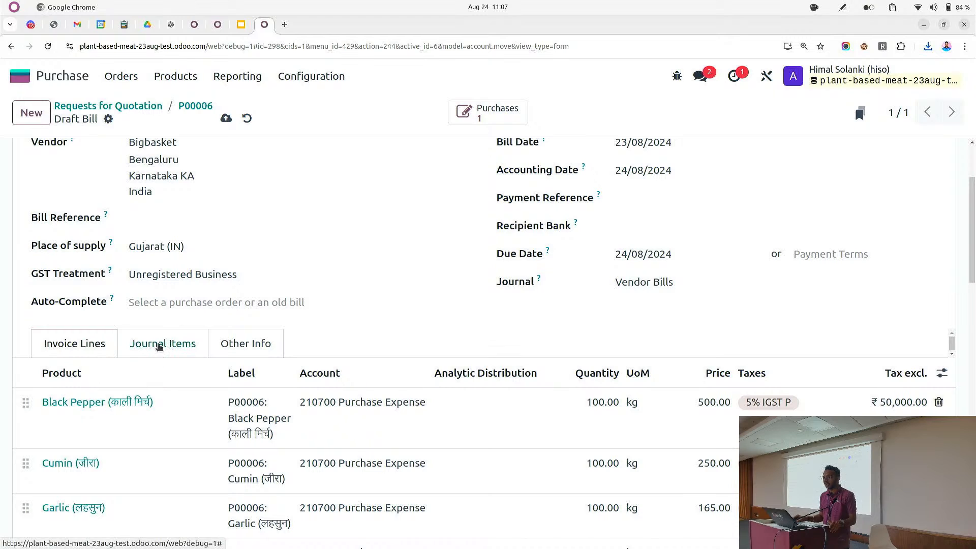
click(159, 344)
scroll(269, 348, down, 4)
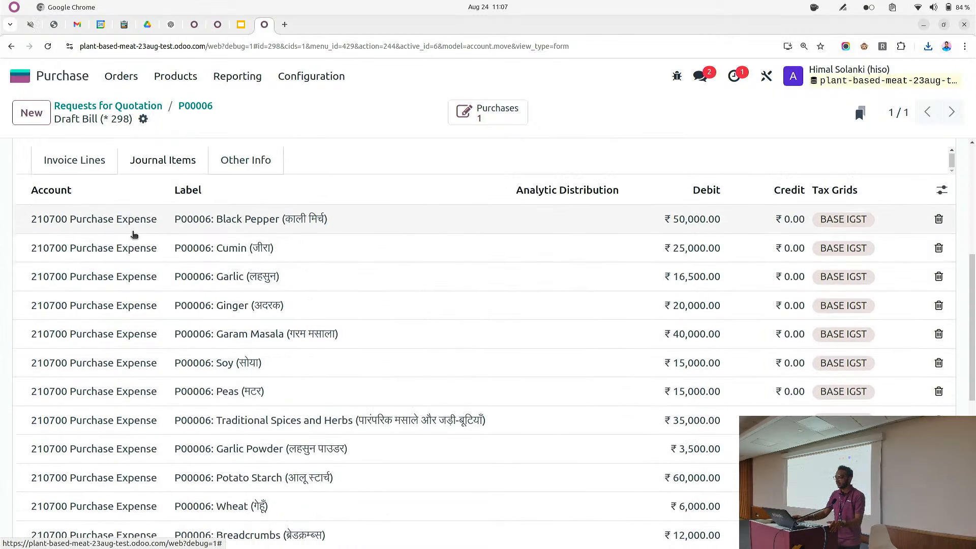
scroll(661, 244, down, 6)
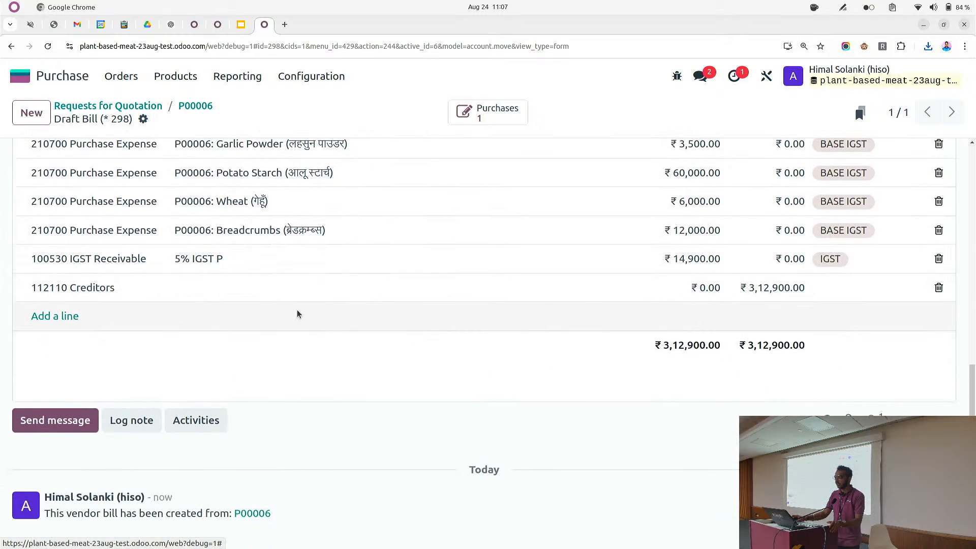
scroll(278, 299, up, 10)
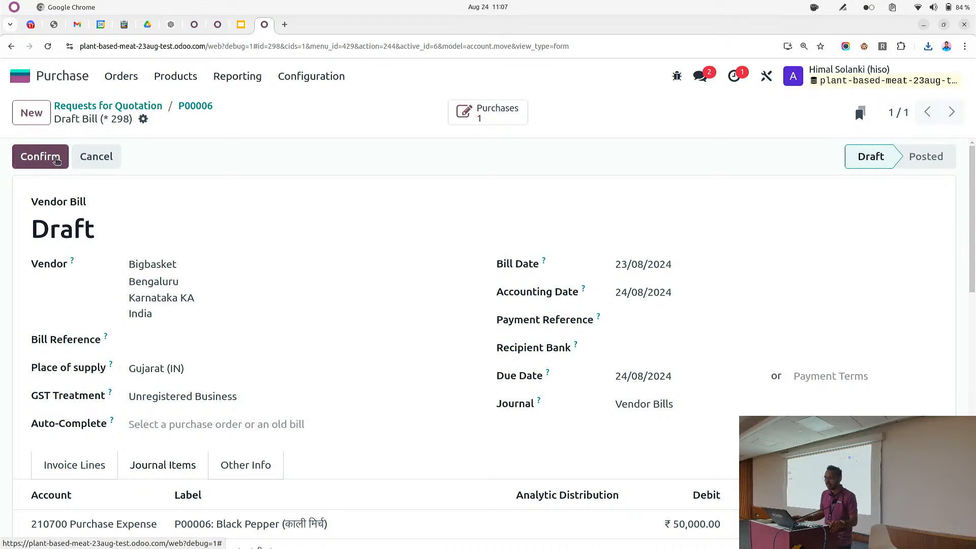
click(49, 156)
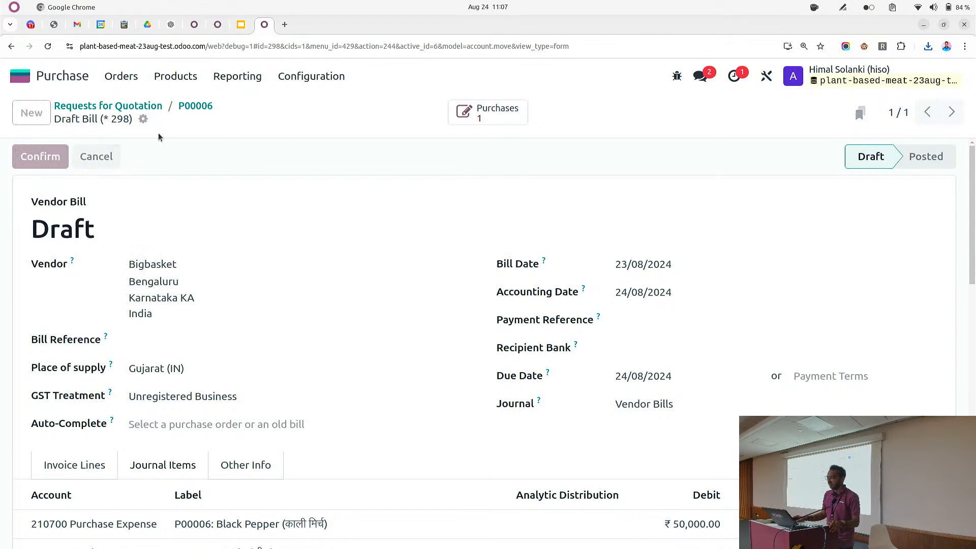
Return to purchase order P00006 and open the Inventory stock report
click(189, 106)
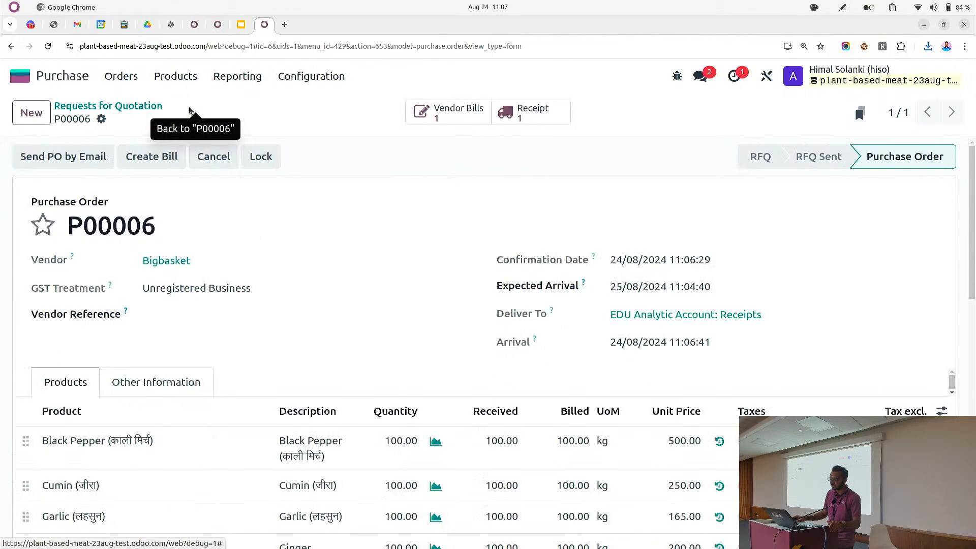
click(20, 76)
text(inve)
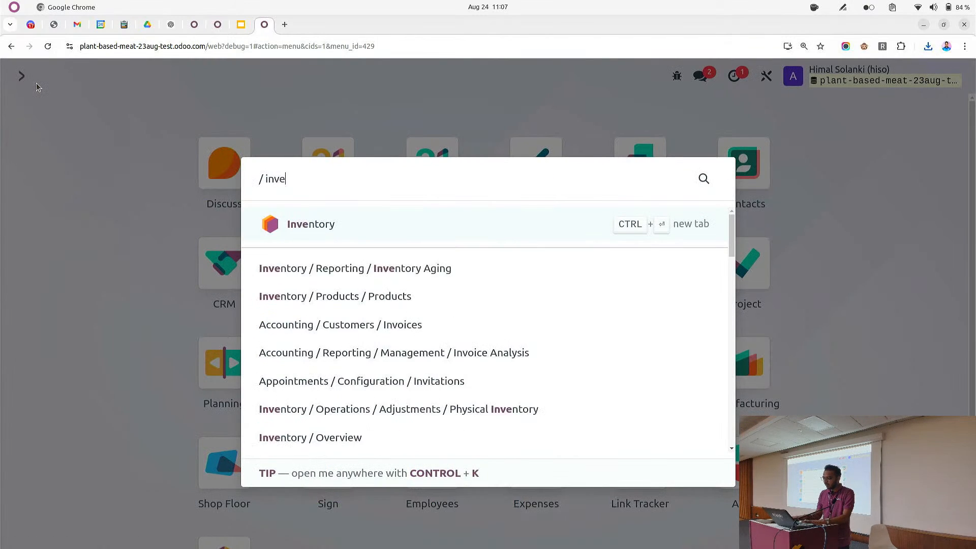
key(Return)
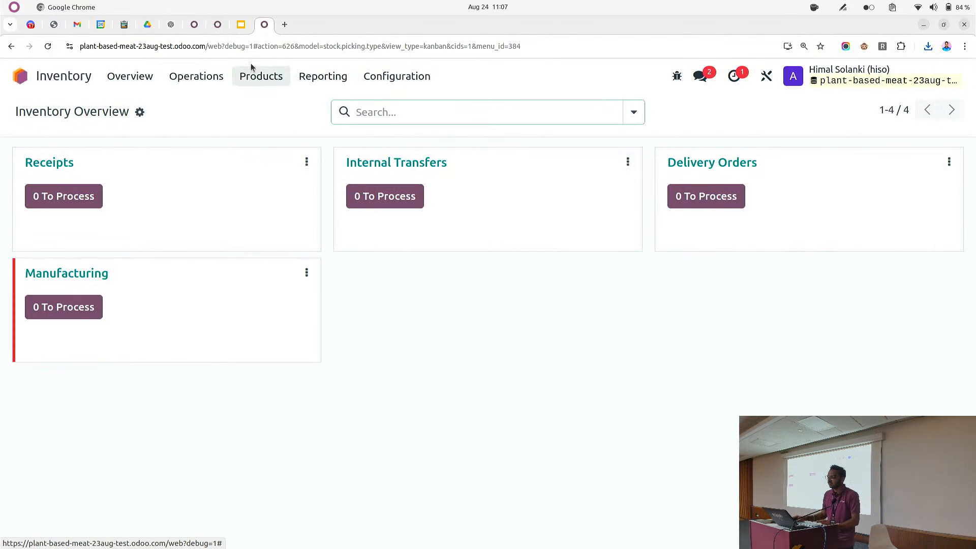
click(323, 75)
click(331, 105)
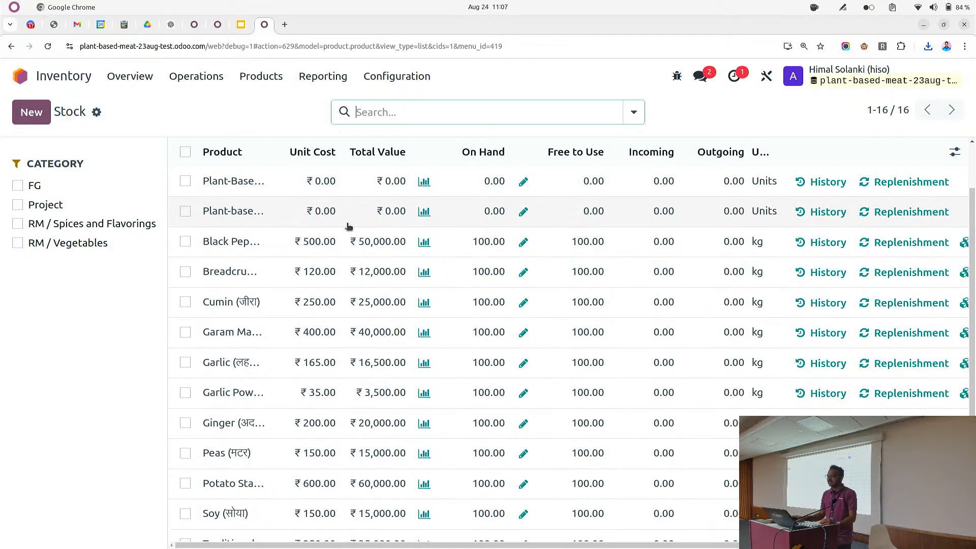
Filter the stock report to the RM / Spices and Flavorings and RM / Vegetables categories
click(17, 223)
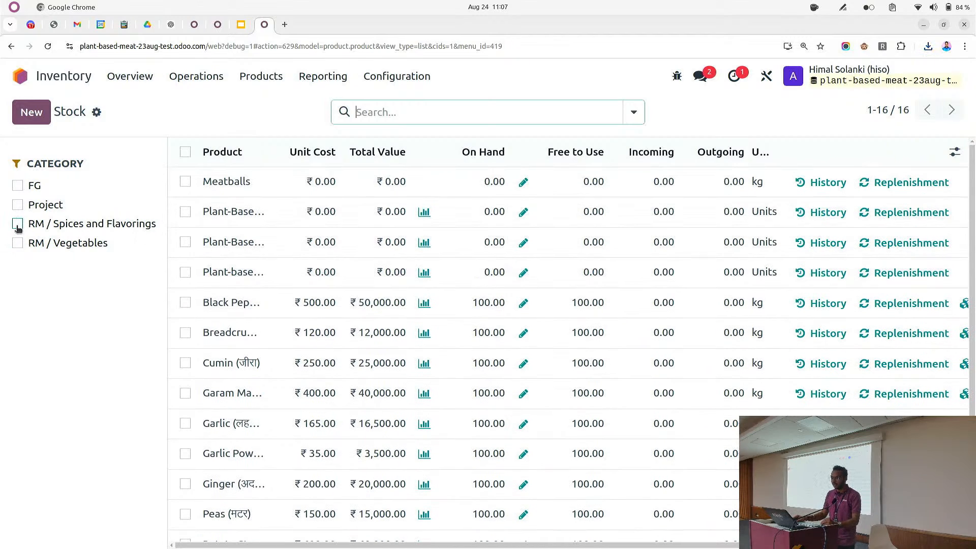
click(17, 242)
scroll(436, 239, down, 1)
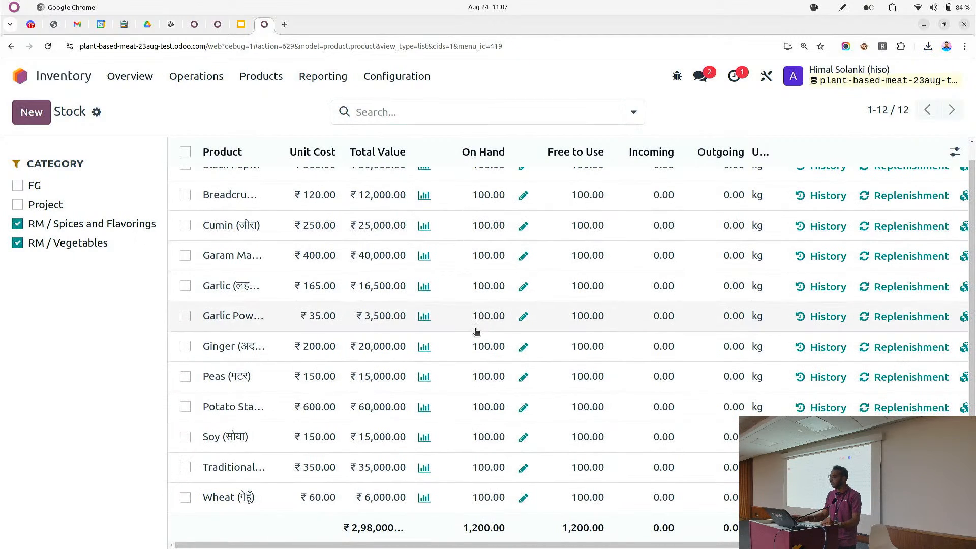
scroll(476, 331, up, 1)
scroll(483, 331, down, 1)
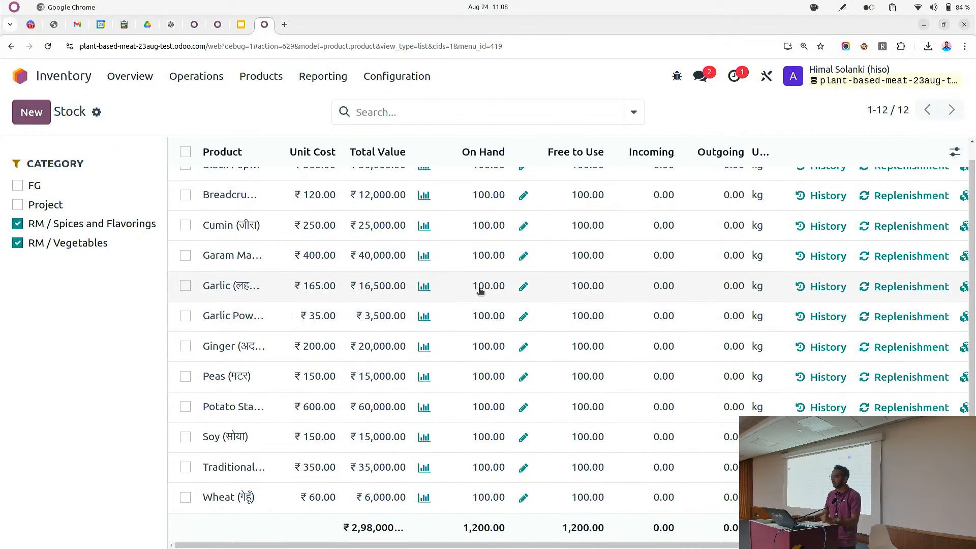
Open the Accounting Balance Sheet and highlight the Inventories balance under current assets
click(73, 77)
text(bal)
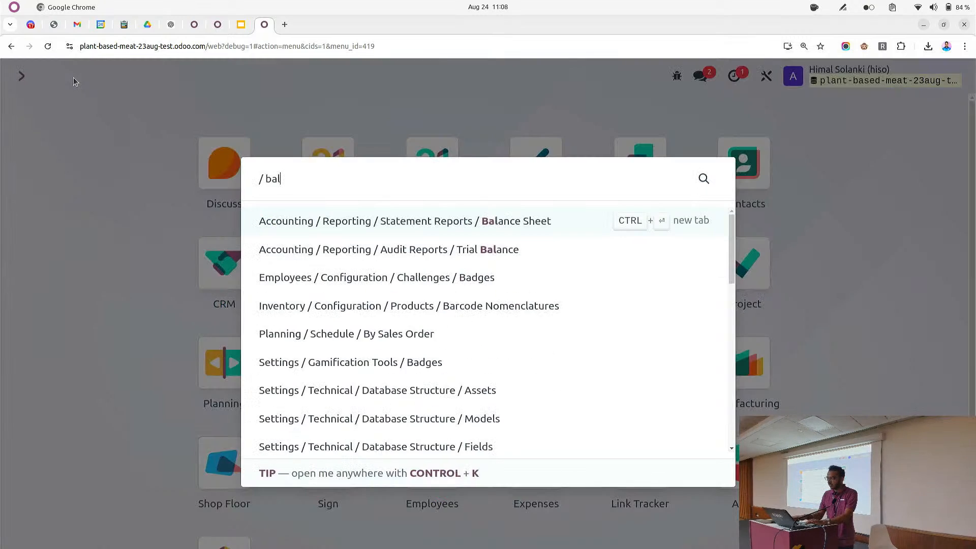
key(Return)
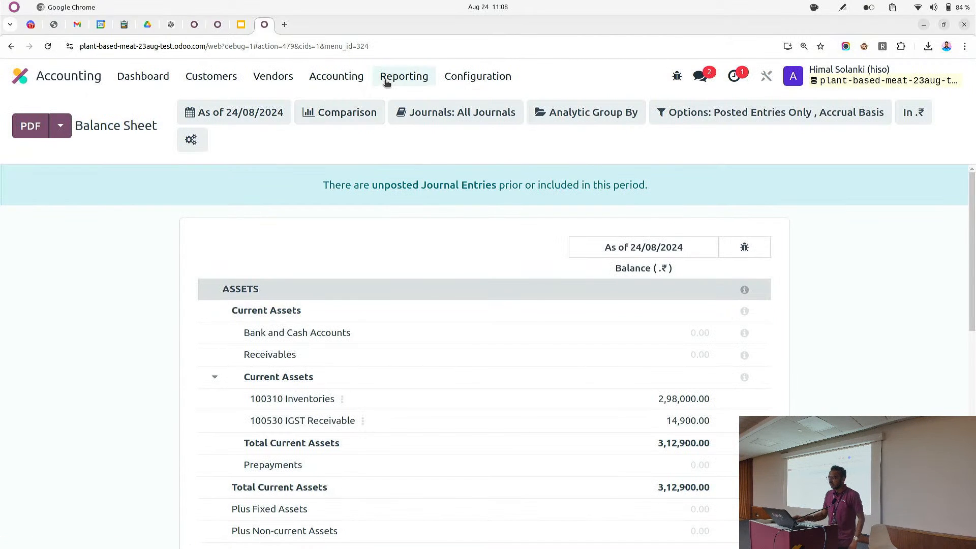
click(404, 76)
click(419, 128)
scroll(356, 280, down, 4)
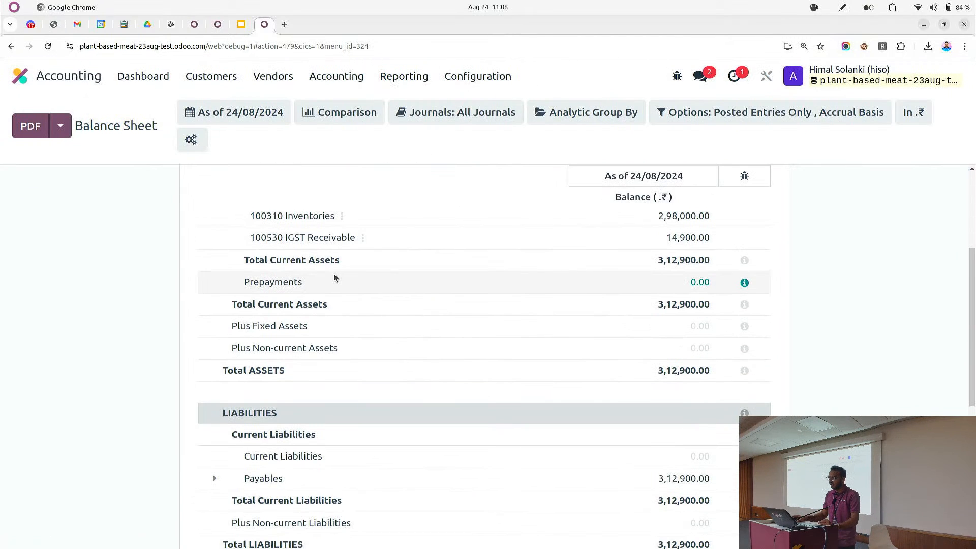
scroll(325, 305, up, 3)
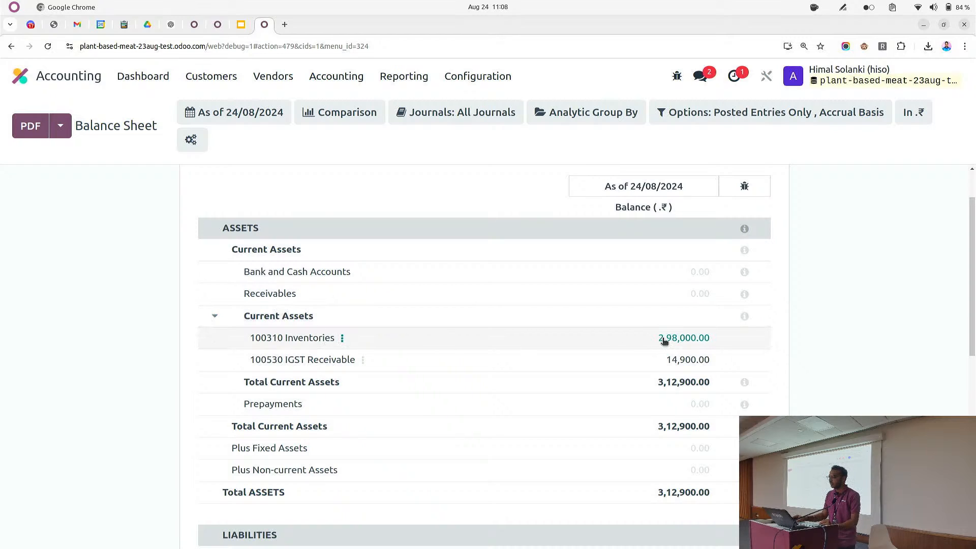
drag(660, 338, 709, 344)
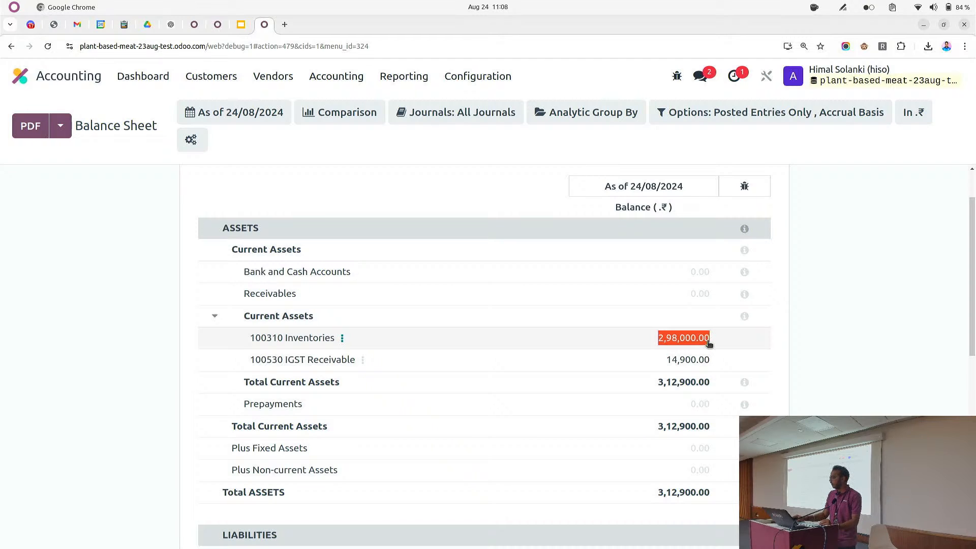
Expand the Payables line under liabilities in the Balance Sheet
scroll(230, 266, up, 1)
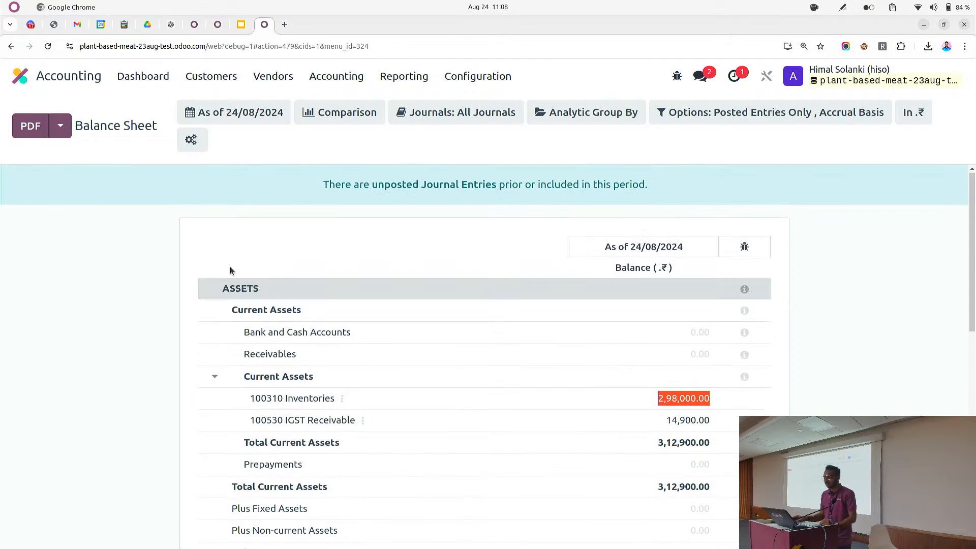
scroll(229, 270, down, 4)
scroll(259, 280, down, 4)
scroll(275, 349, up, 3)
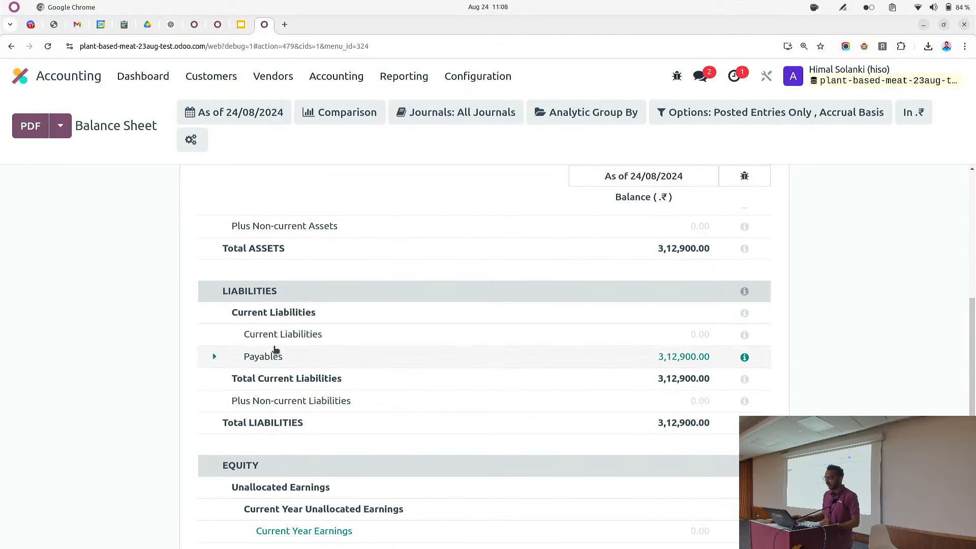
click(256, 364)
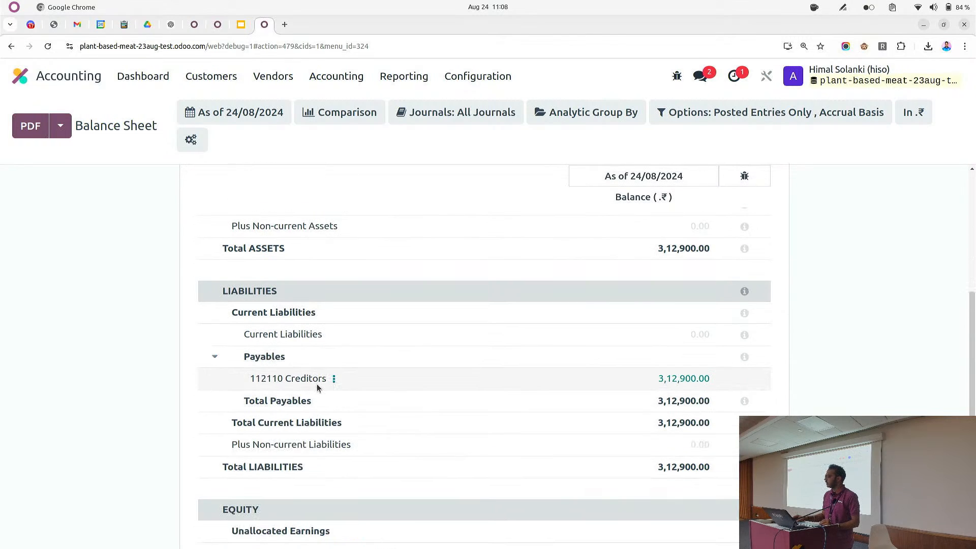
Create and confirm a manufacturing order for 2 units of Plant-Based Nuggets
click(20, 76)
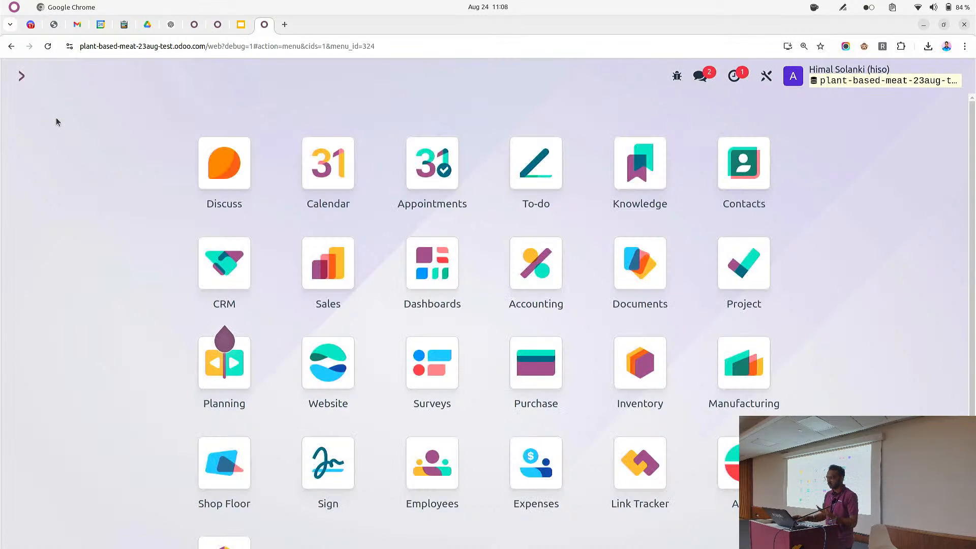
text(m)
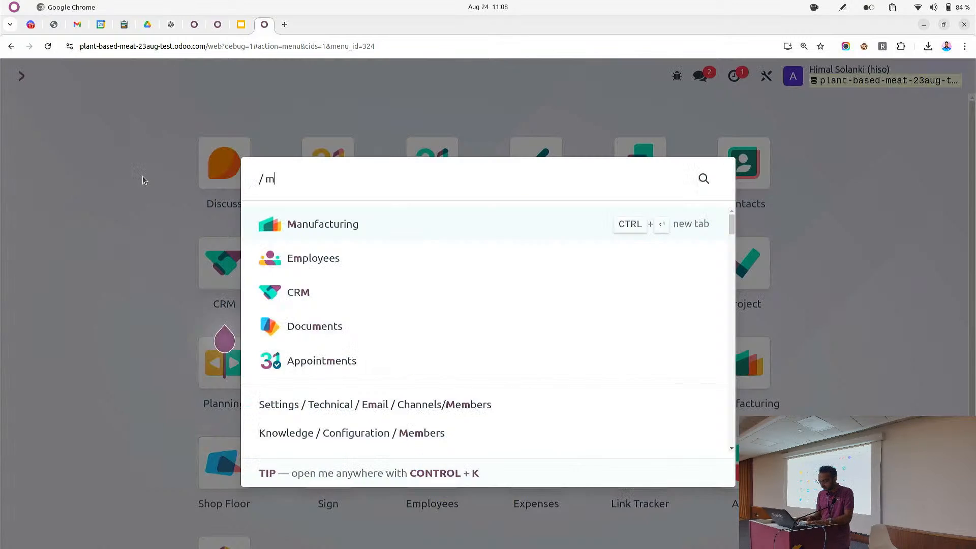
text(an)
key(Return)
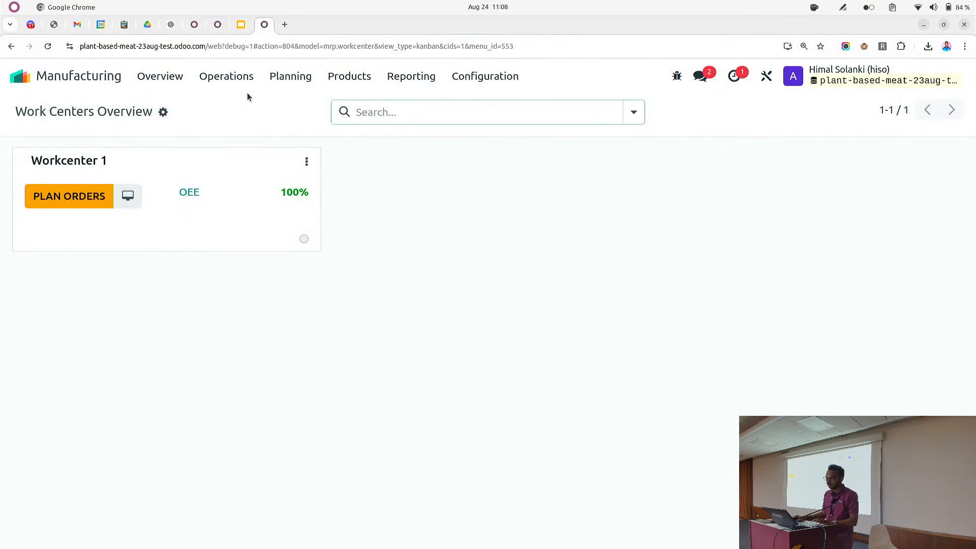
click(227, 77)
click(236, 105)
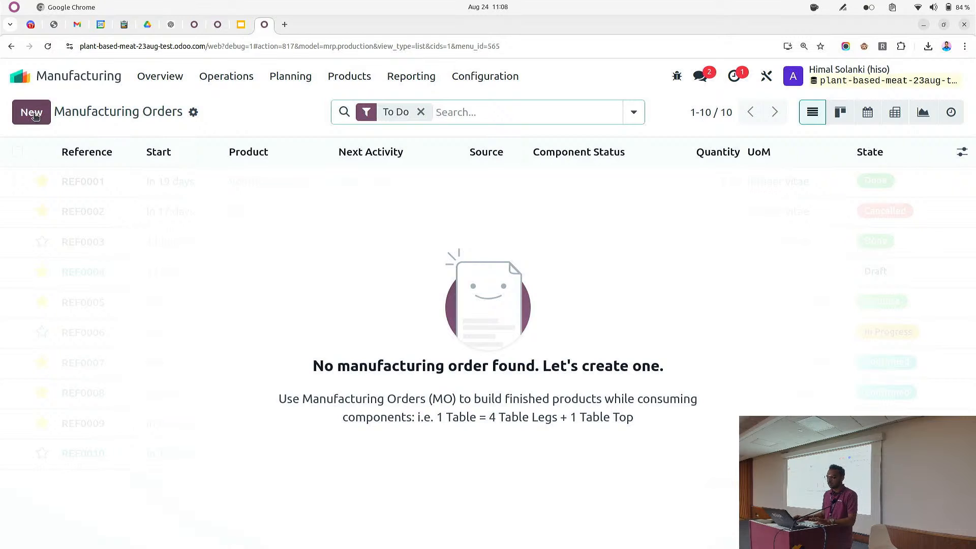
click(33, 114)
click(158, 260)
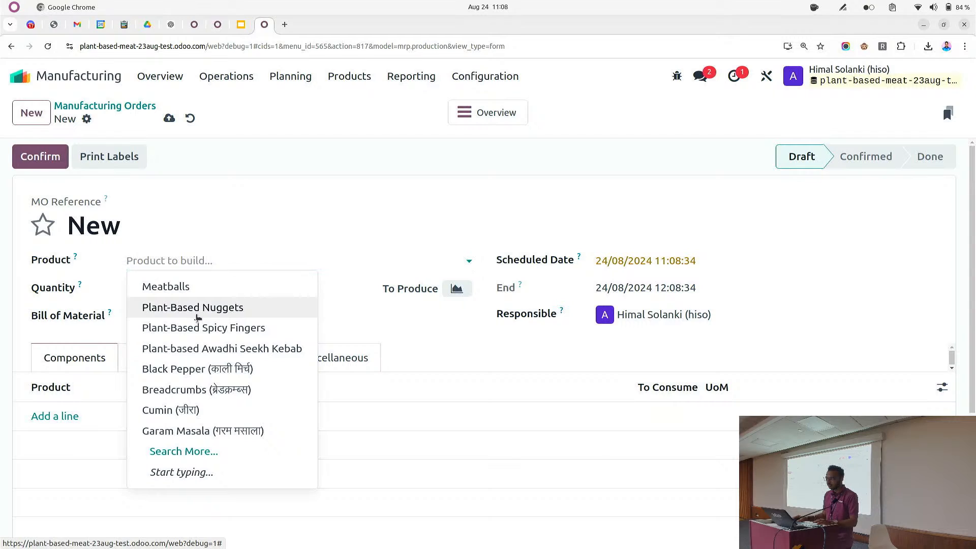
click(182, 307)
click(171, 289)
text(2)
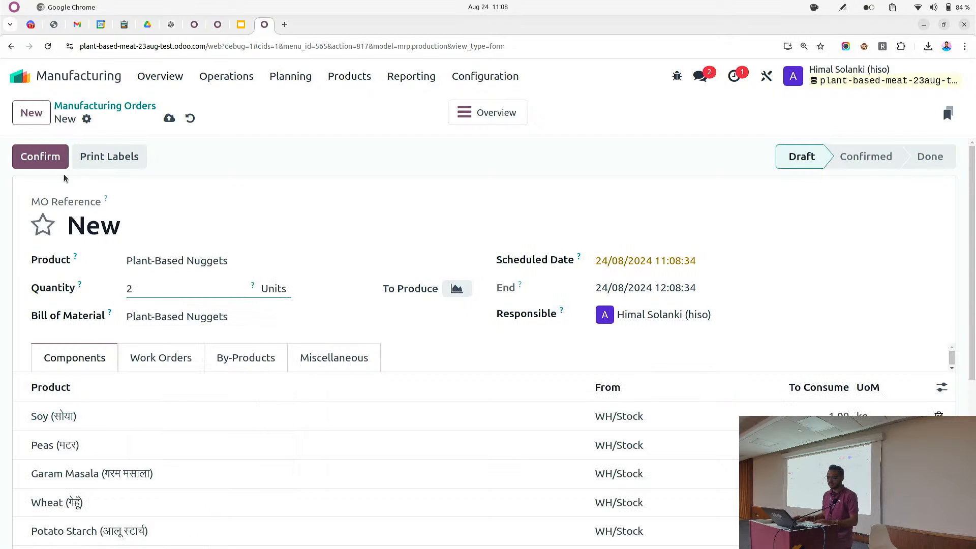
click(168, 117)
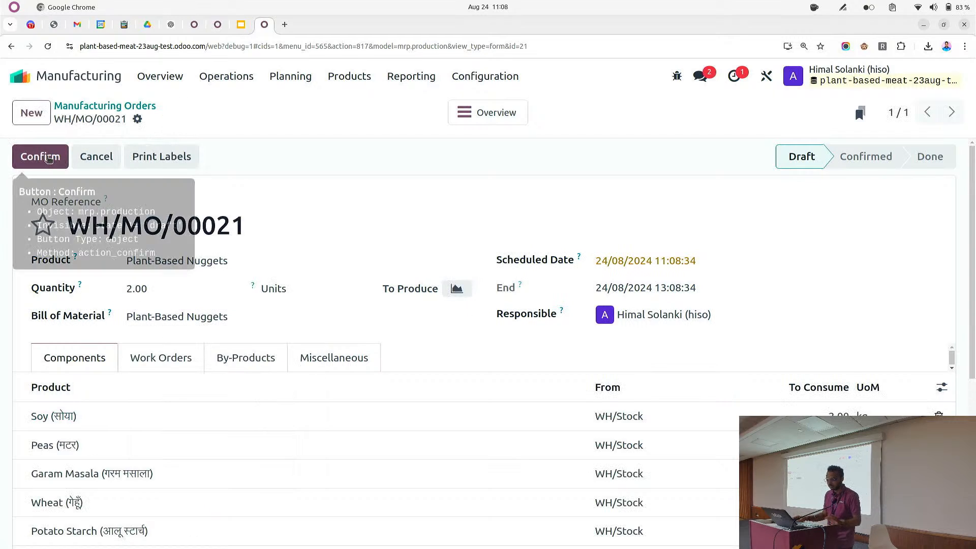
click(46, 157)
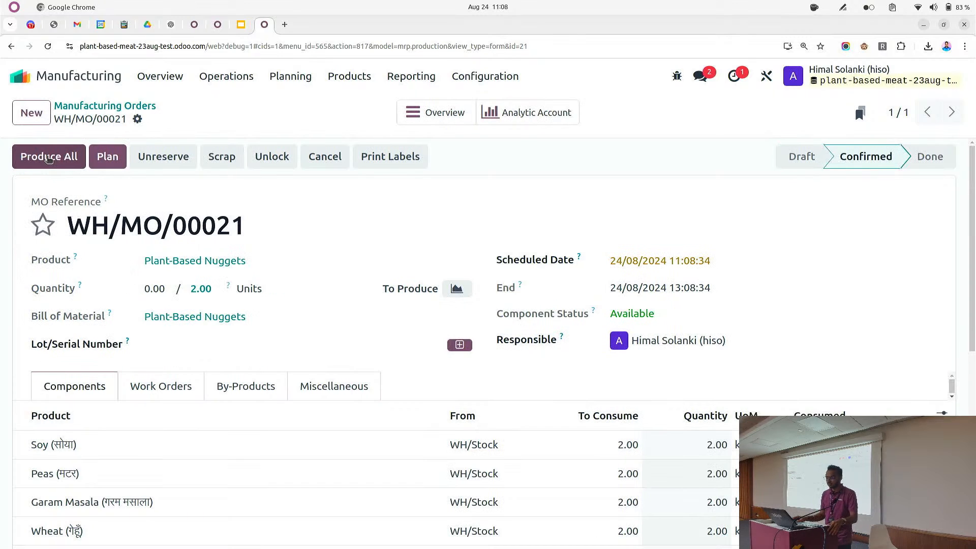
Review the manufacturing order's Miscellaneous details and its component list
scroll(185, 306, down, 3)
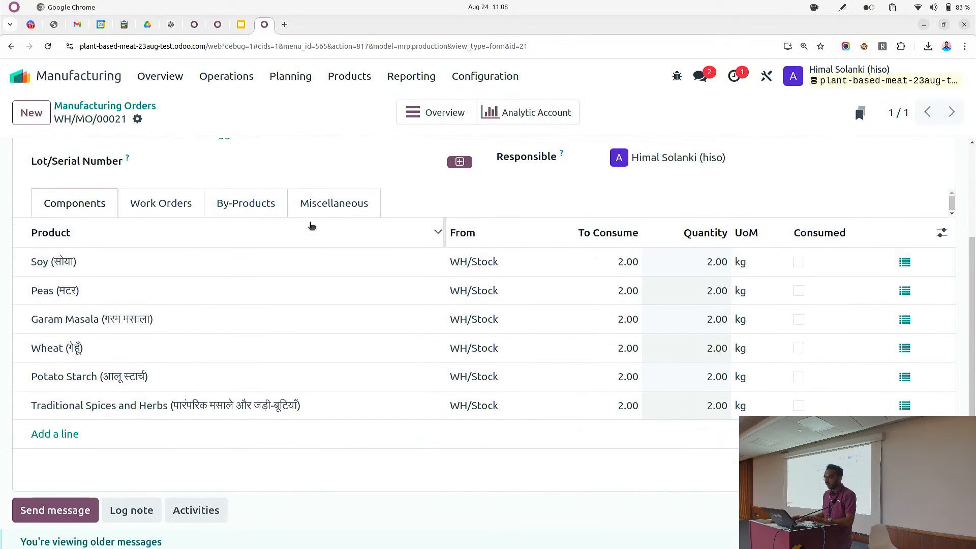
click(326, 204)
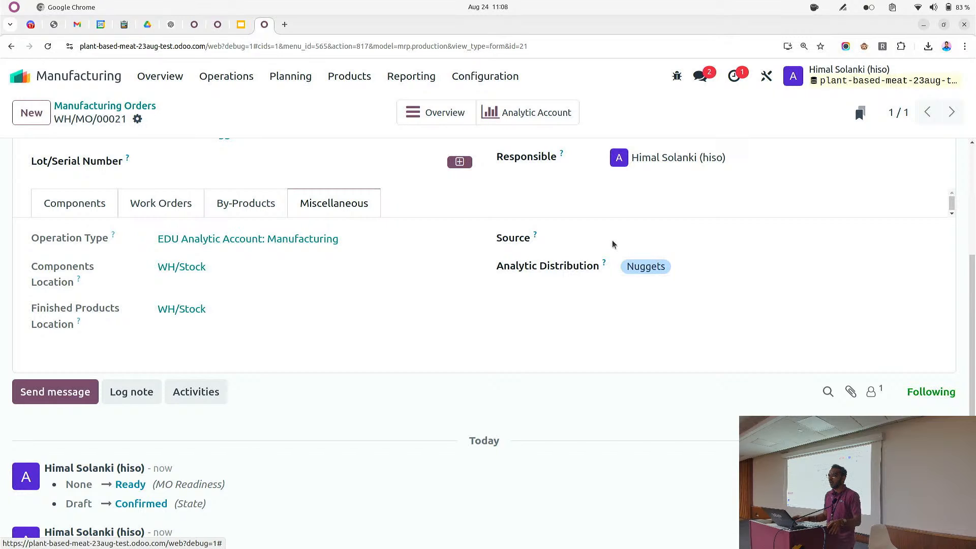
scroll(255, 238, up, 3)
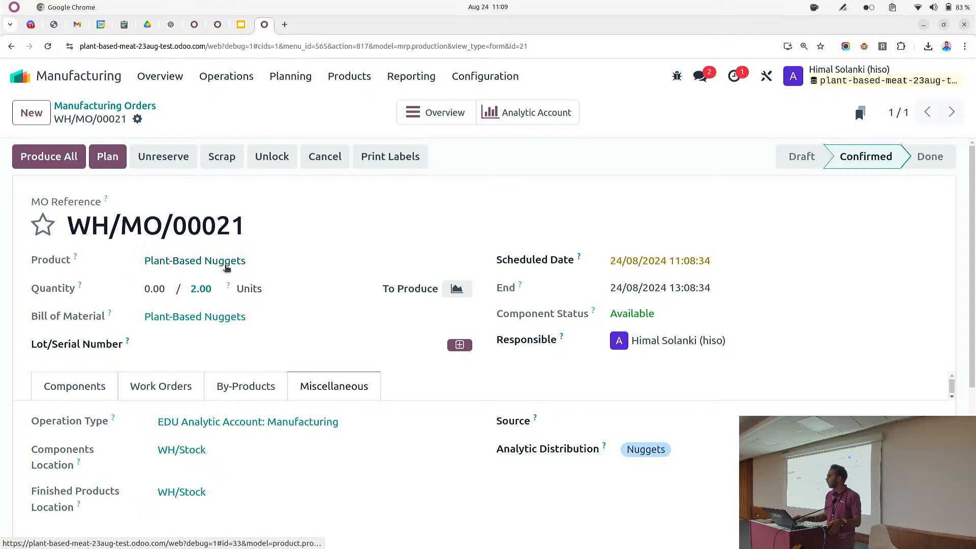
scroll(603, 225, down, 3)
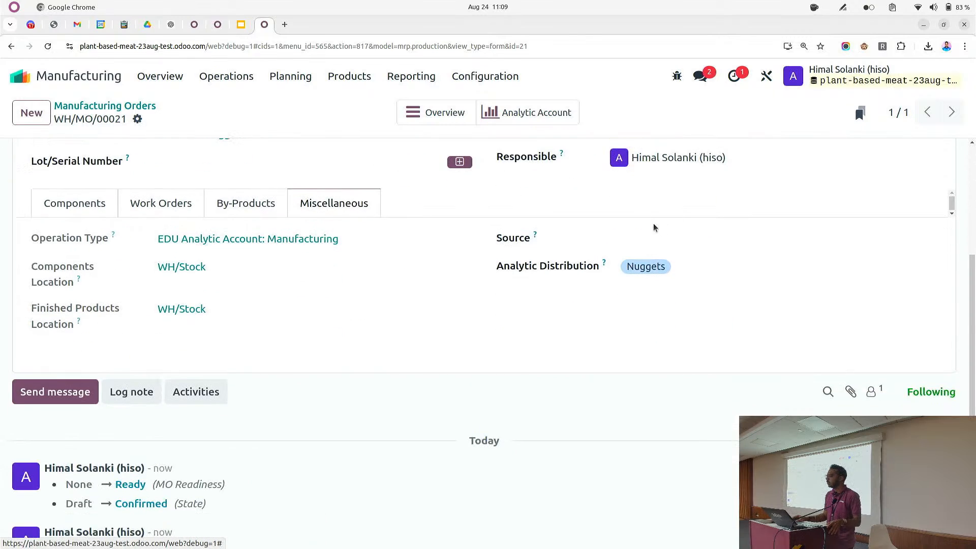
click(96, 213)
scroll(99, 211, up, 3)
scroll(184, 234, down, 2)
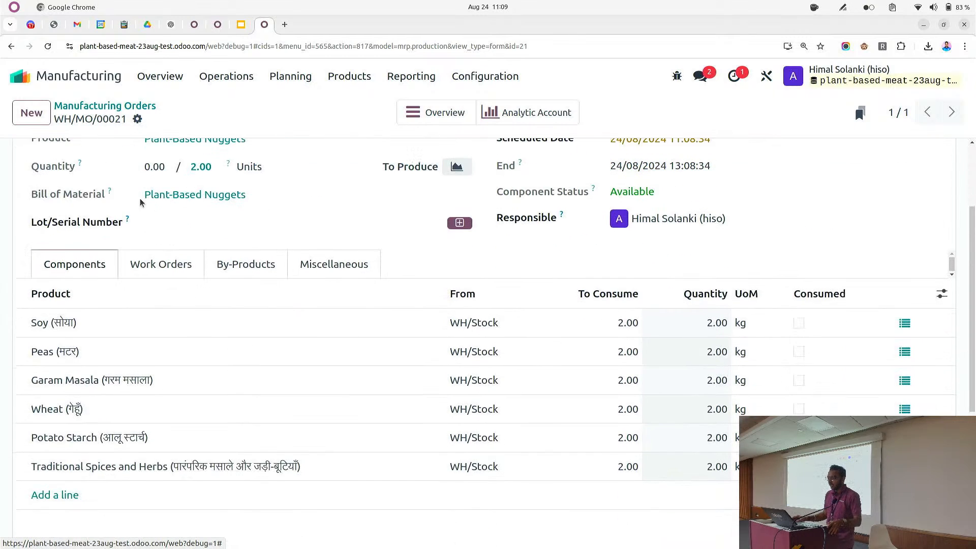
Create and confirm a manufacturing order for 2 units of Plant-Based Spicy Fingers
scroll(184, 233, up, 2)
click(39, 123)
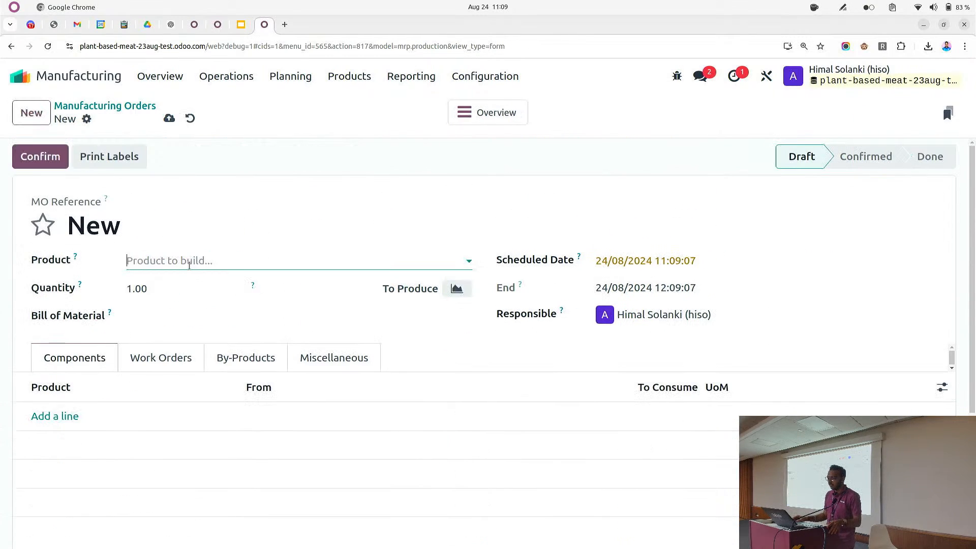
click(187, 261)
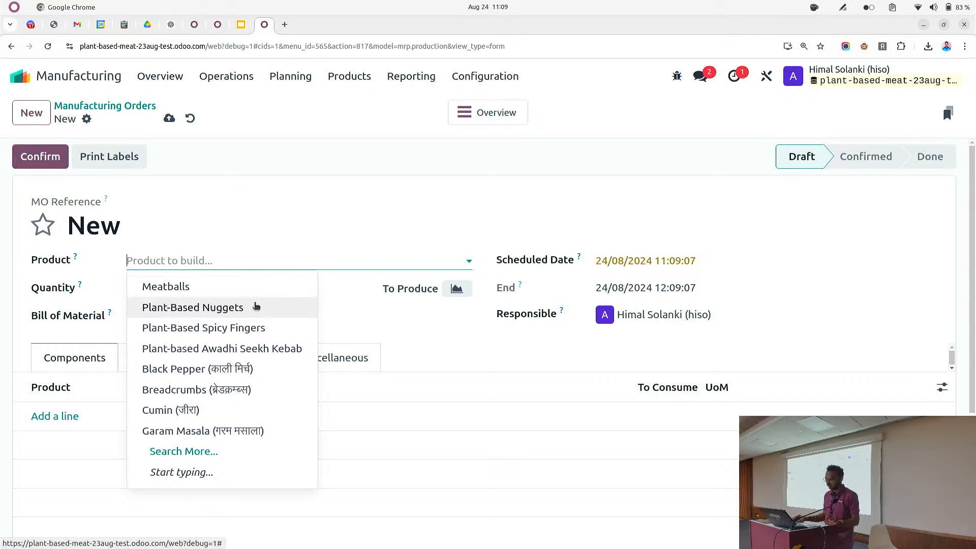
click(224, 328)
click(165, 281)
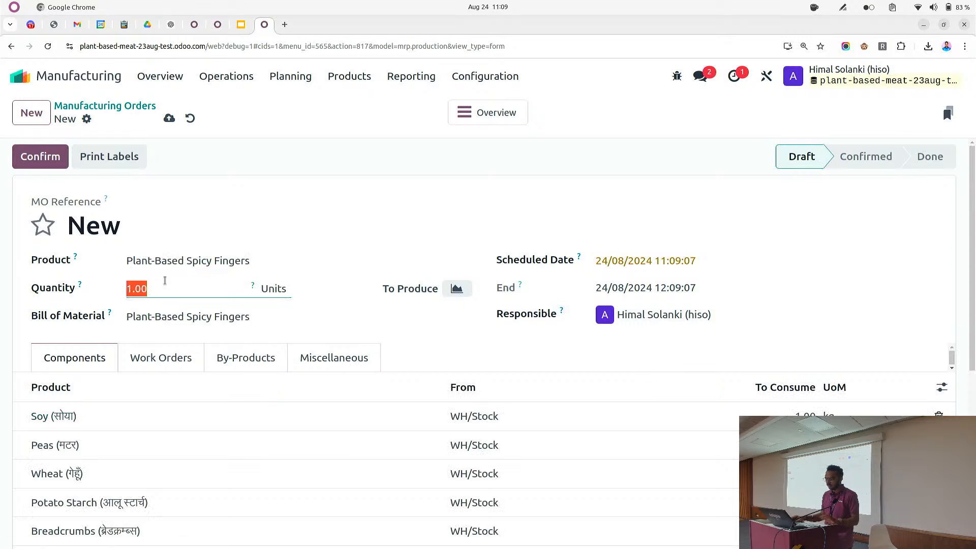
text(2)
click(169, 118)
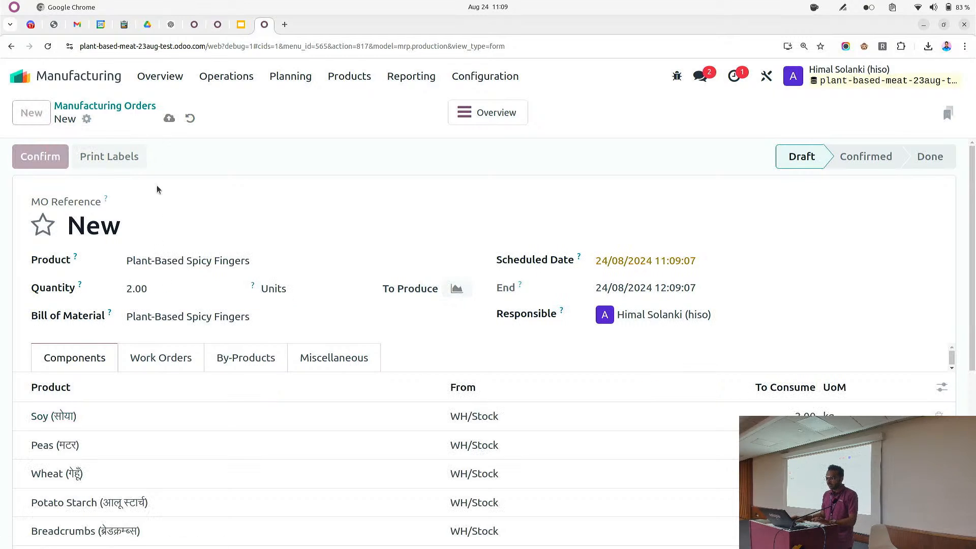
scroll(574, 331, down, 2)
scroll(708, 326, down, 1)
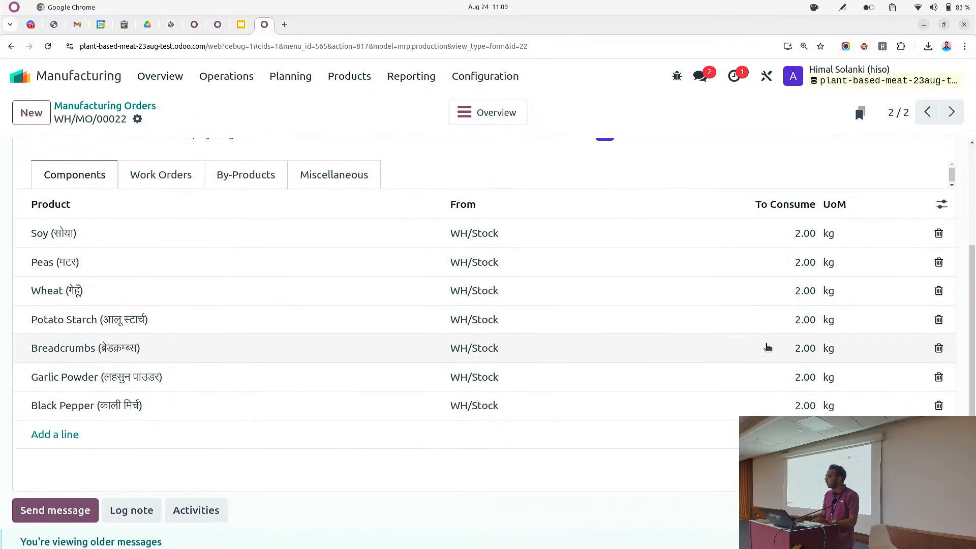
scroll(715, 343, up, 3)
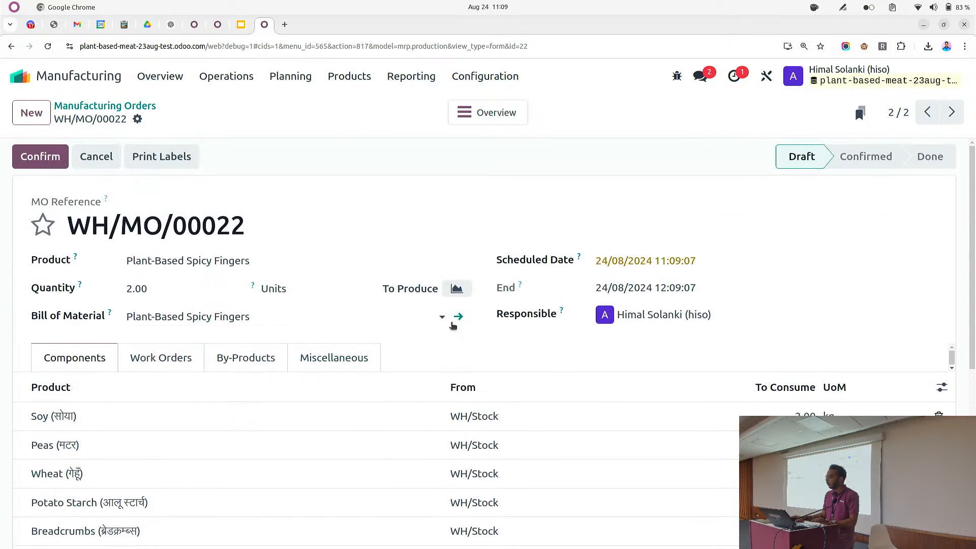
click(38, 152)
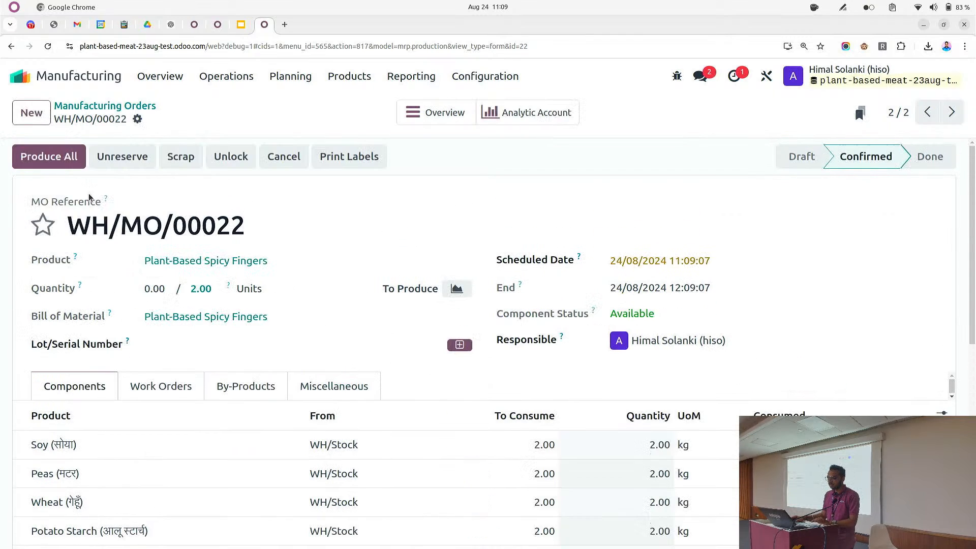
Create and confirm a manufacturing order for 2 units of Plant-based Awadhi Seekh Kebab
click(32, 117)
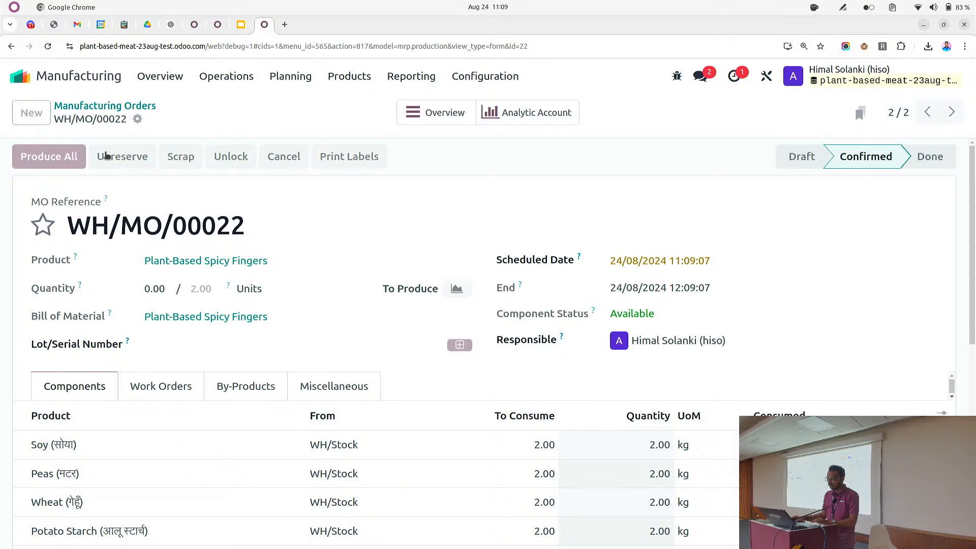
click(182, 261)
click(219, 346)
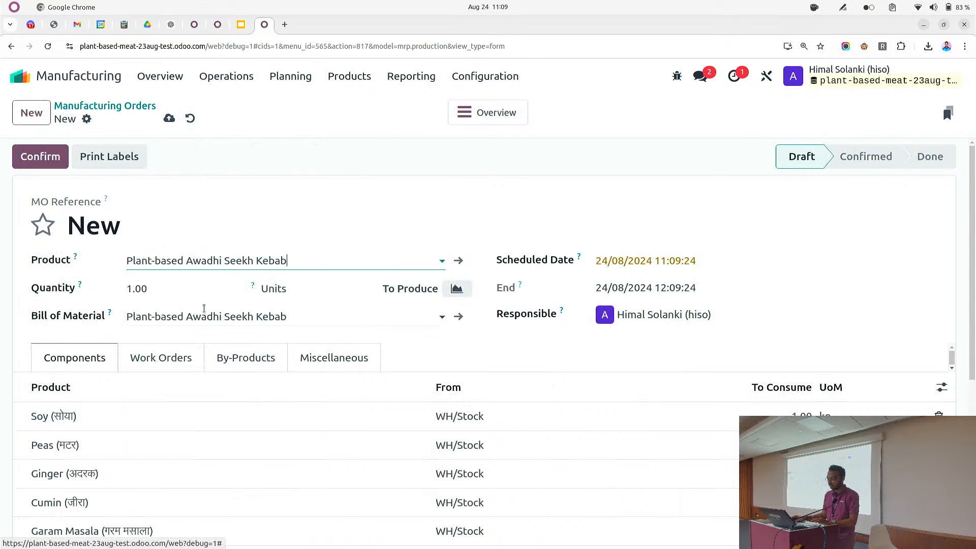
click(172, 288)
text(2)
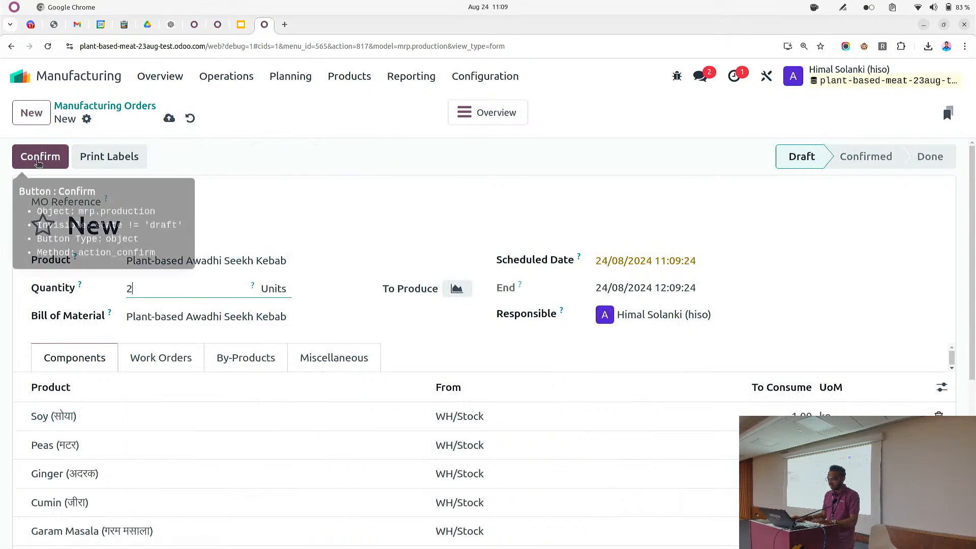
click(41, 162)
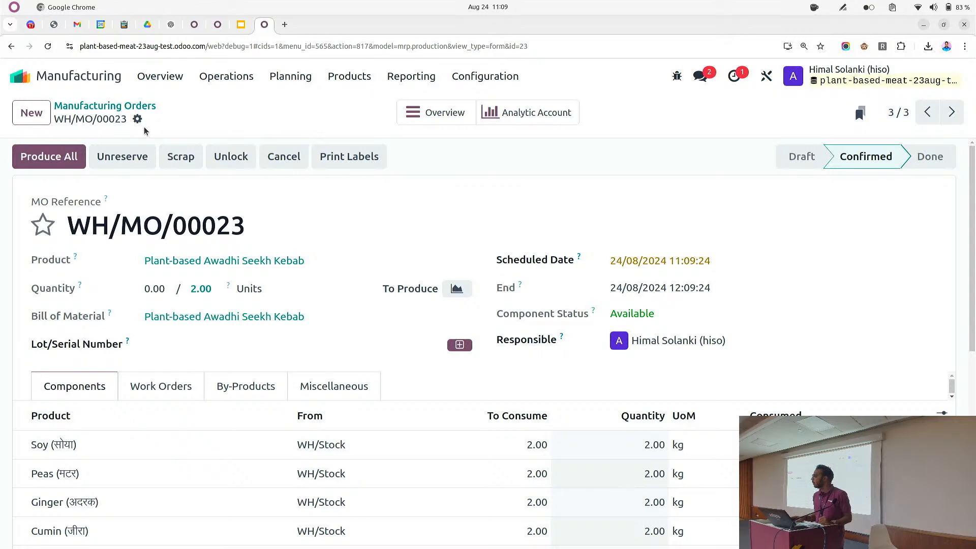
Create lot number 001001 for the Awadhi Seekh Kebab order and save it
click(199, 345)
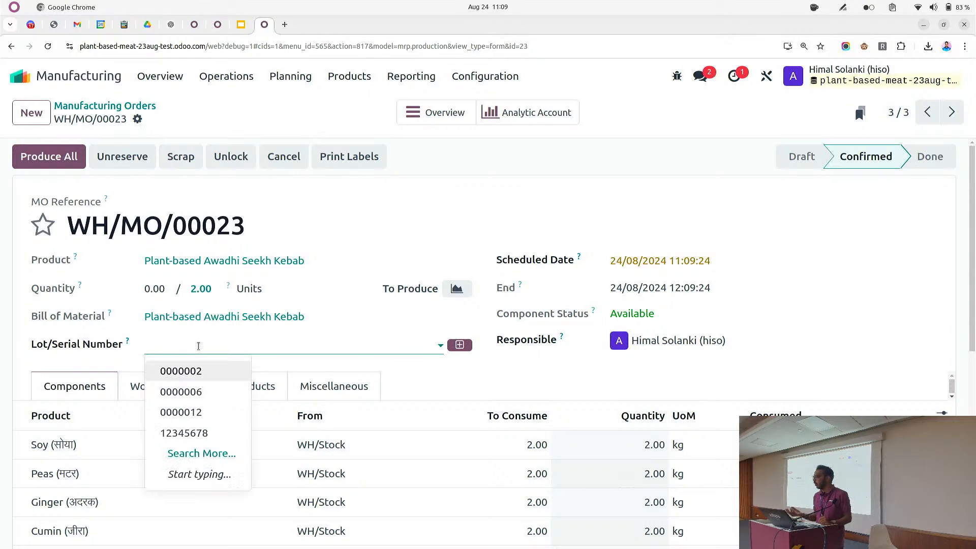
click(198, 347)
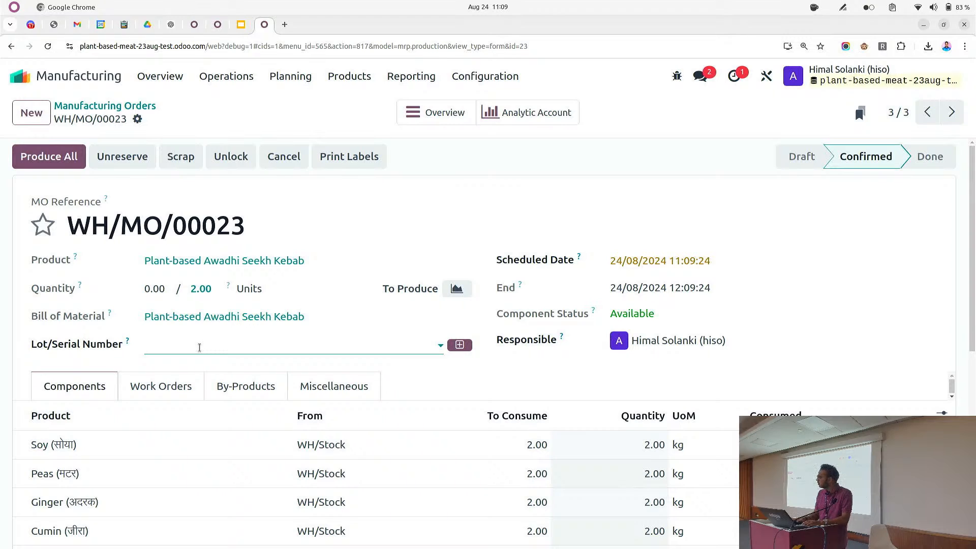
text(00)
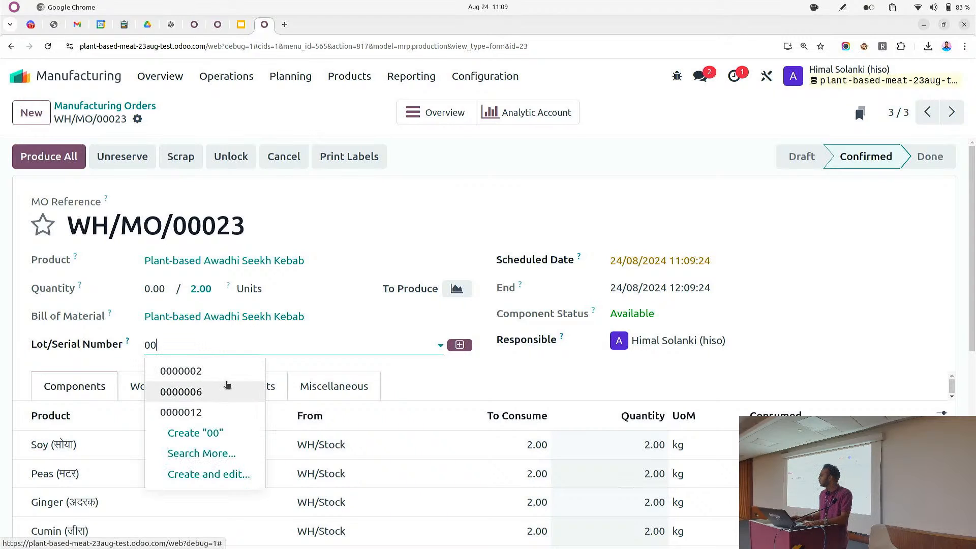
text(1)
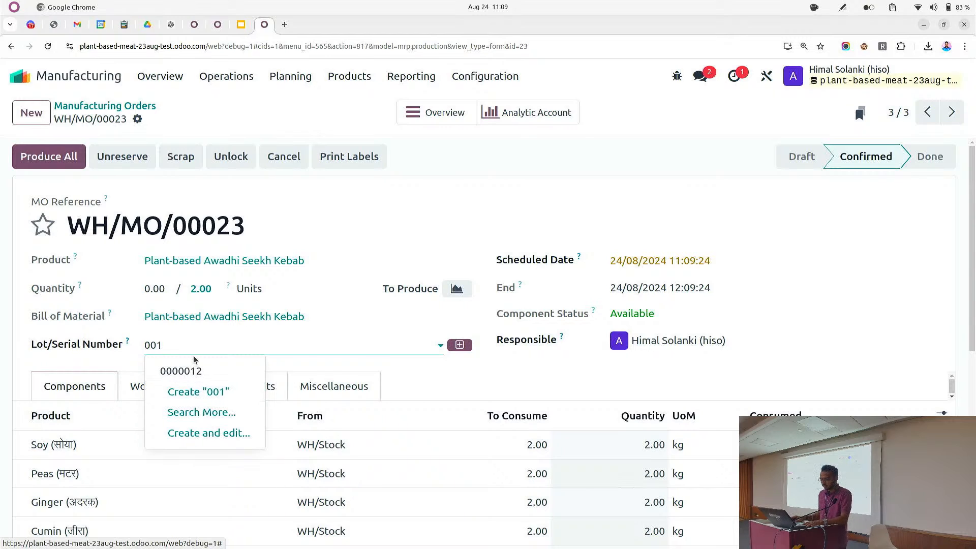
text(001)
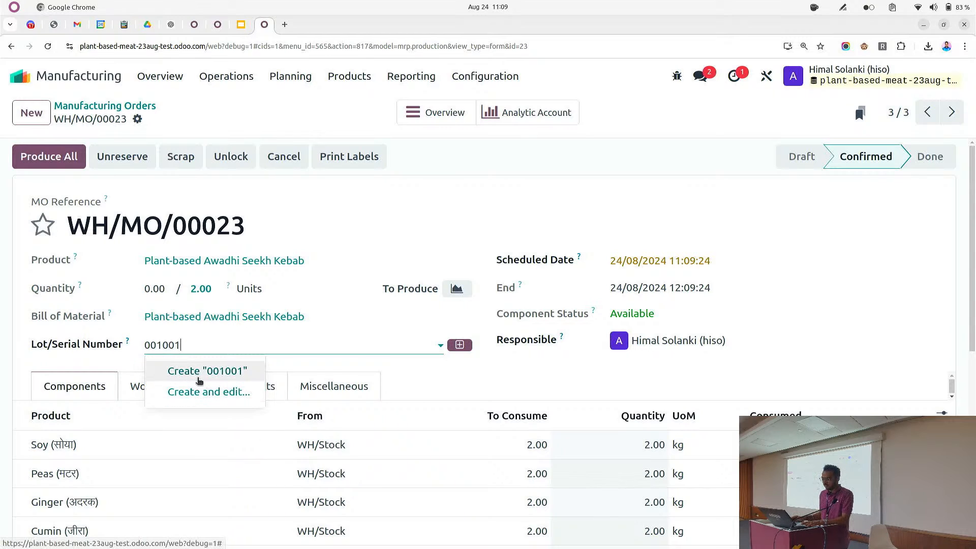
click(199, 376)
click(173, 119)
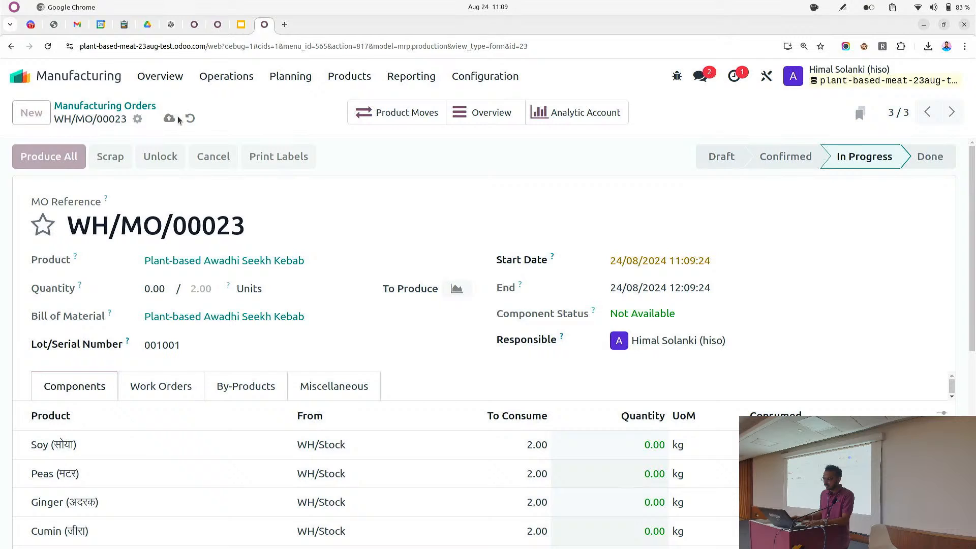
Open the Plant-Based Spicy Fingers order, create lot number 0000111 for it and save
click(124, 107)
click(147, 209)
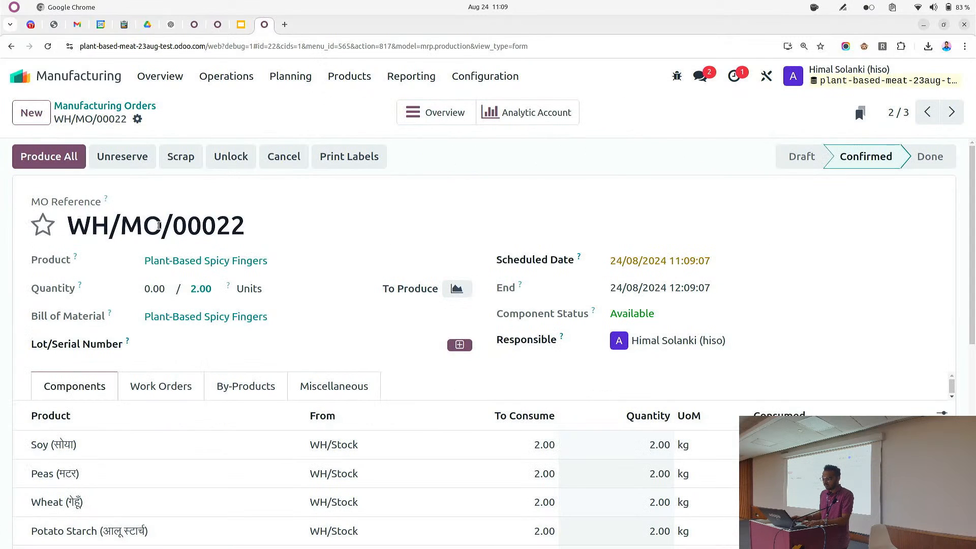
click(187, 346)
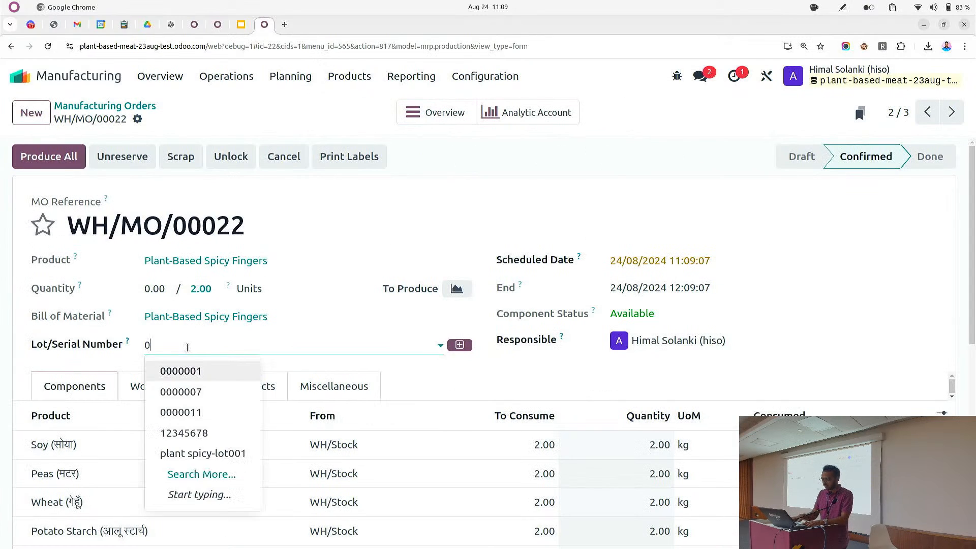
text(00001)
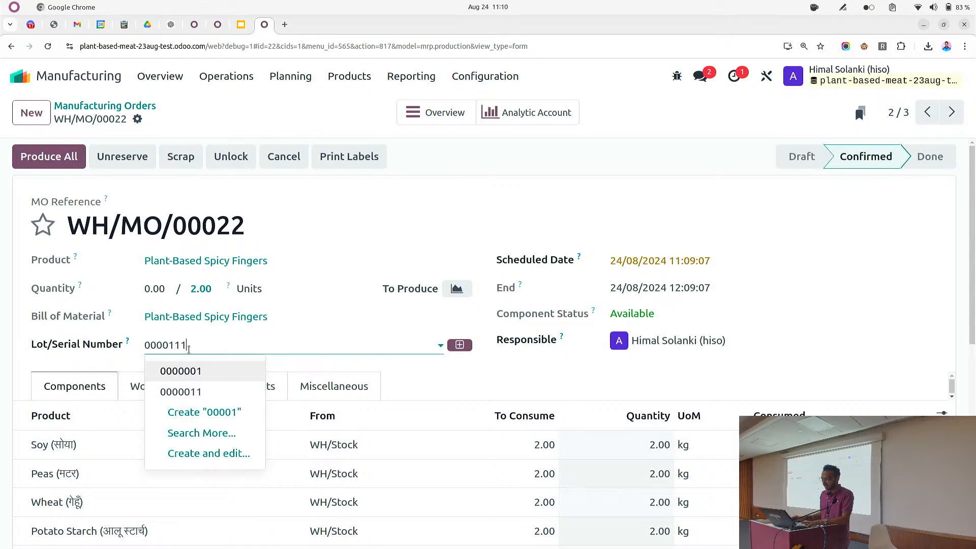
text(11)
click(214, 371)
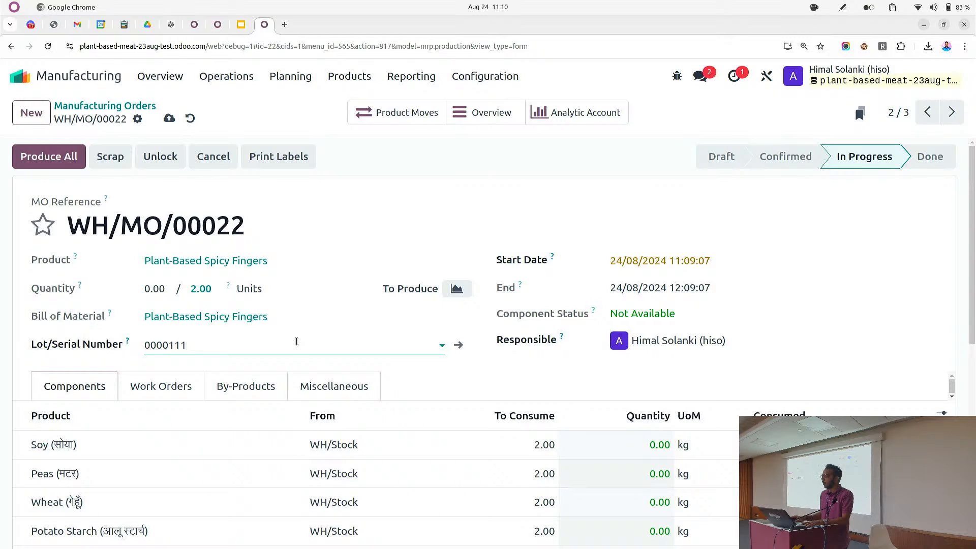
click(170, 118)
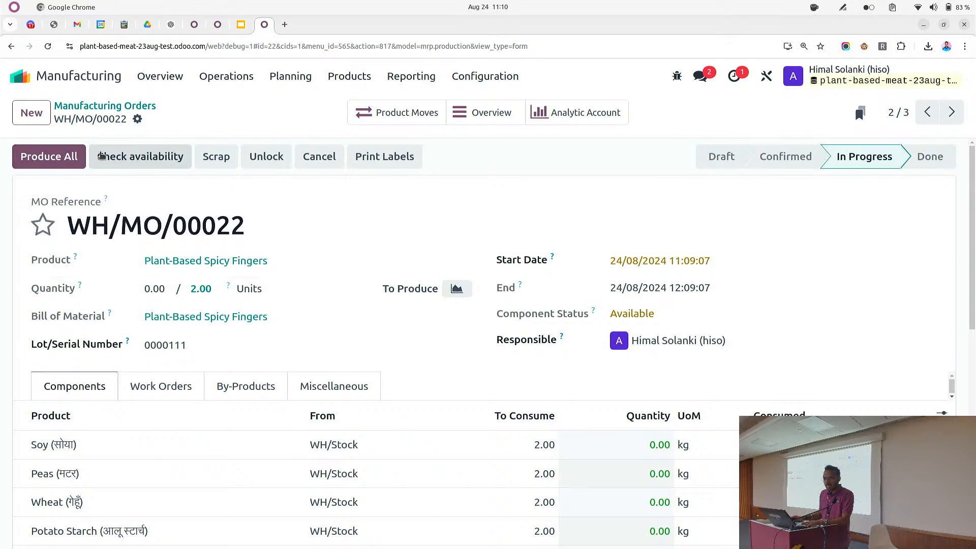
Open the Plant-Based Nuggets order, create lot number 12345678 for it and save
click(122, 106)
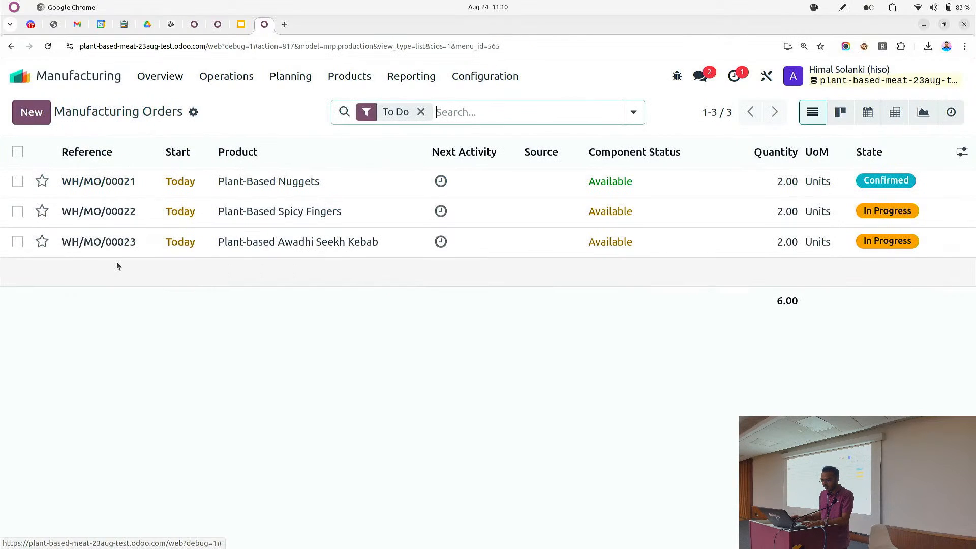
click(131, 223)
click(959, 109)
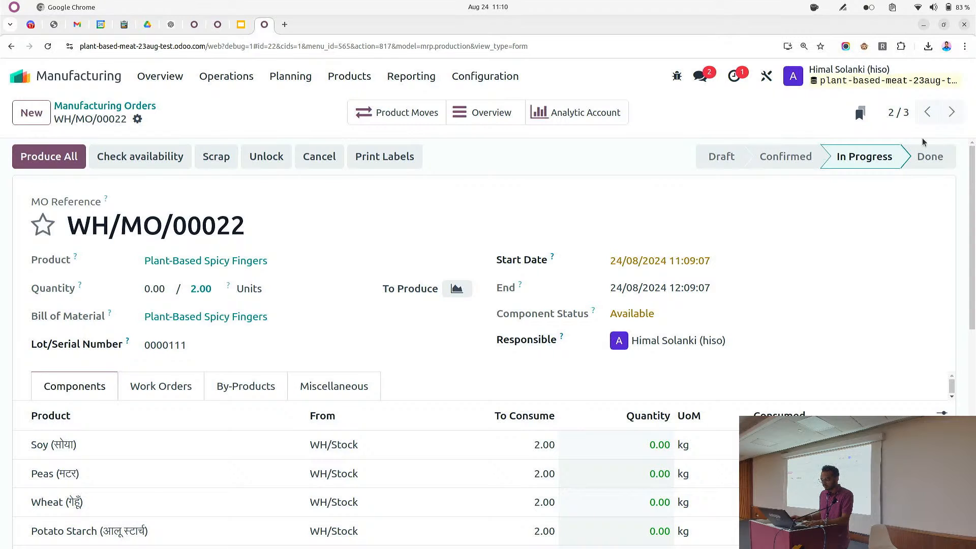
click(951, 112)
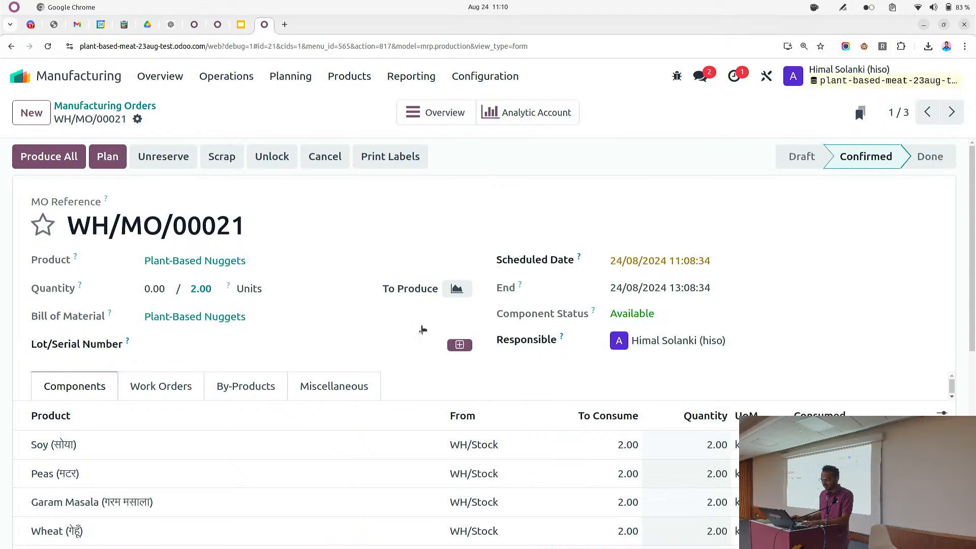
click(295, 345)
text(12345678)
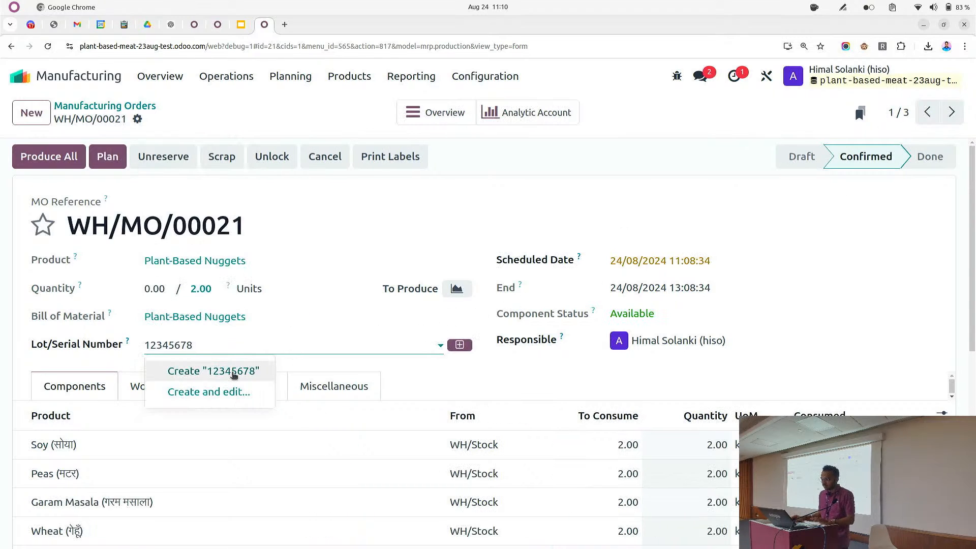
key(Return)
click(166, 118)
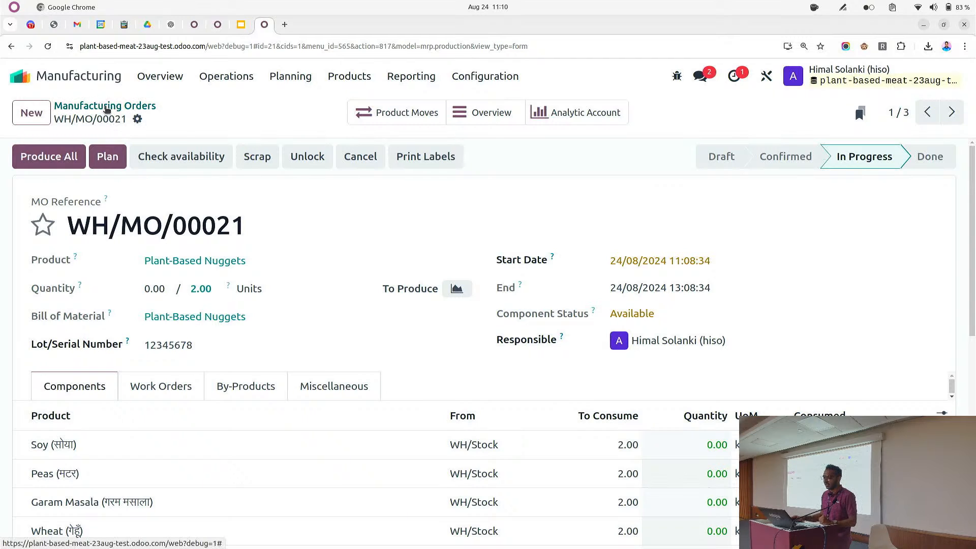
Select all three open manufacturing orders and mark them as done
click(81, 105)
click(18, 151)
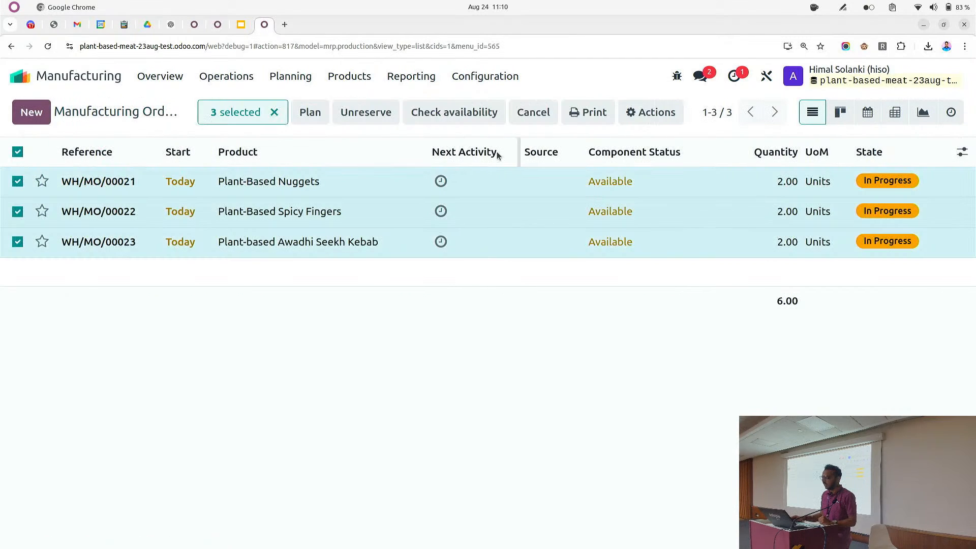
click(651, 112)
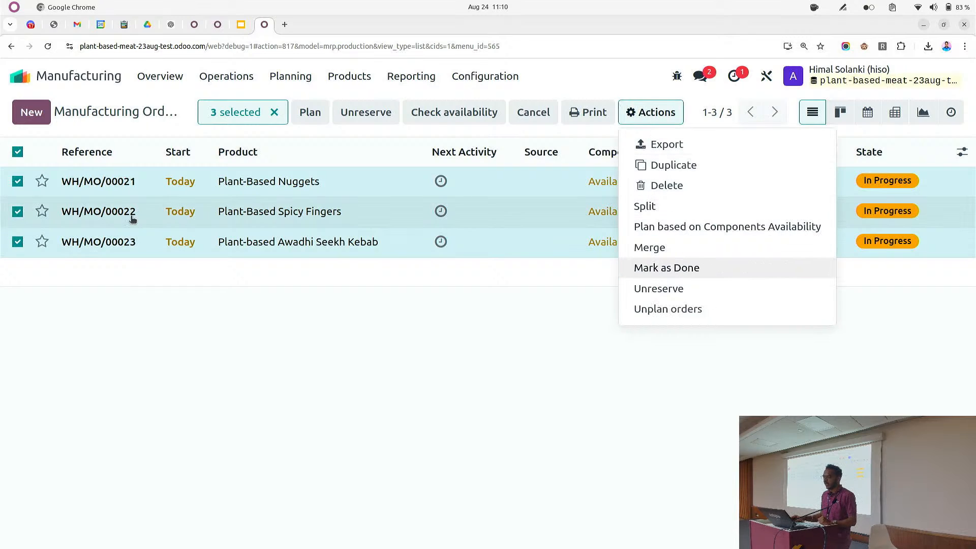
click(662, 267)
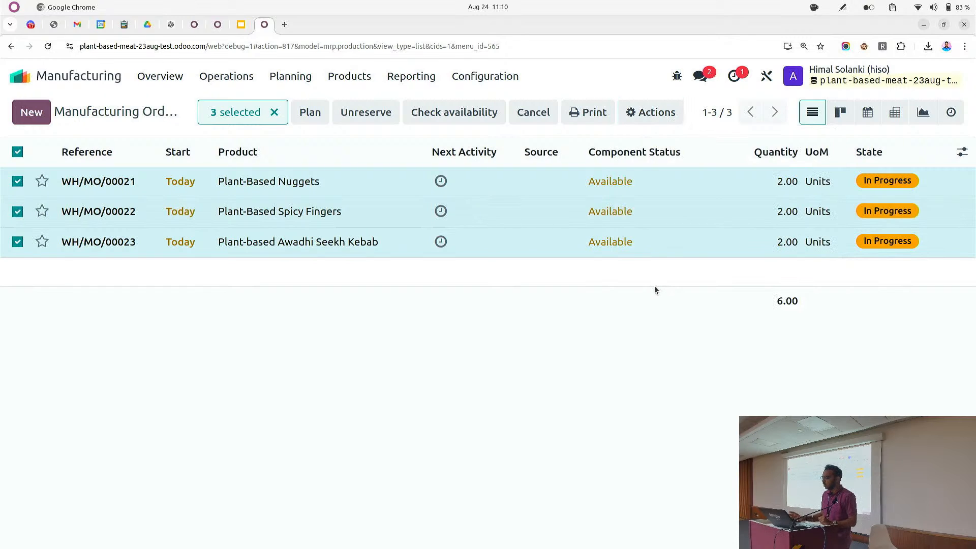
Open the traceability report for the Spicy Fingers order WH/MO/00022 and expand its component lines
click(419, 112)
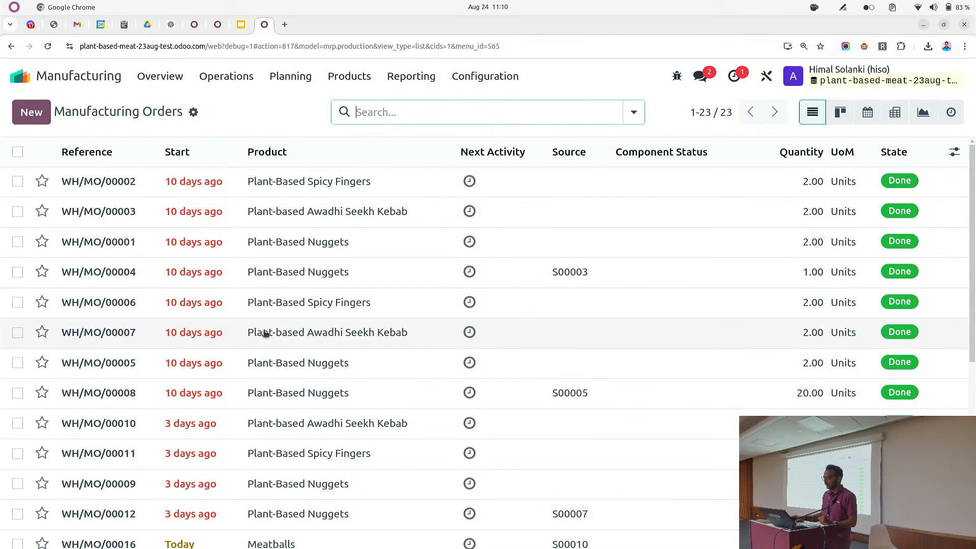
scroll(259, 340, down, 5)
click(228, 452)
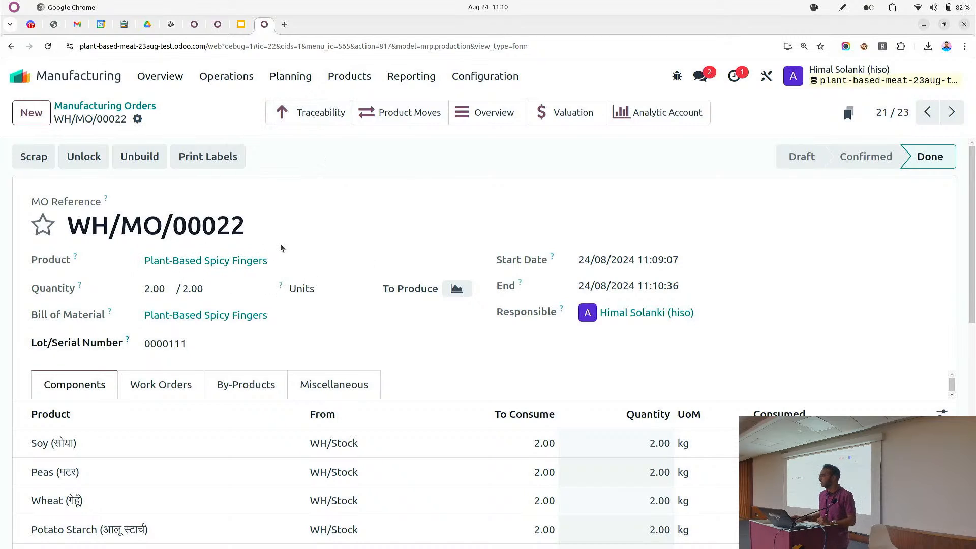
click(304, 118)
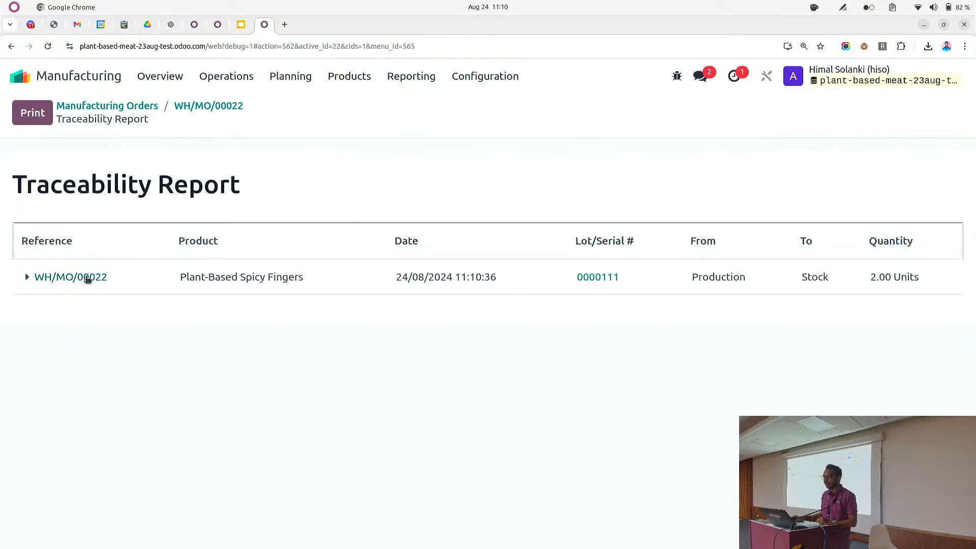
click(27, 277)
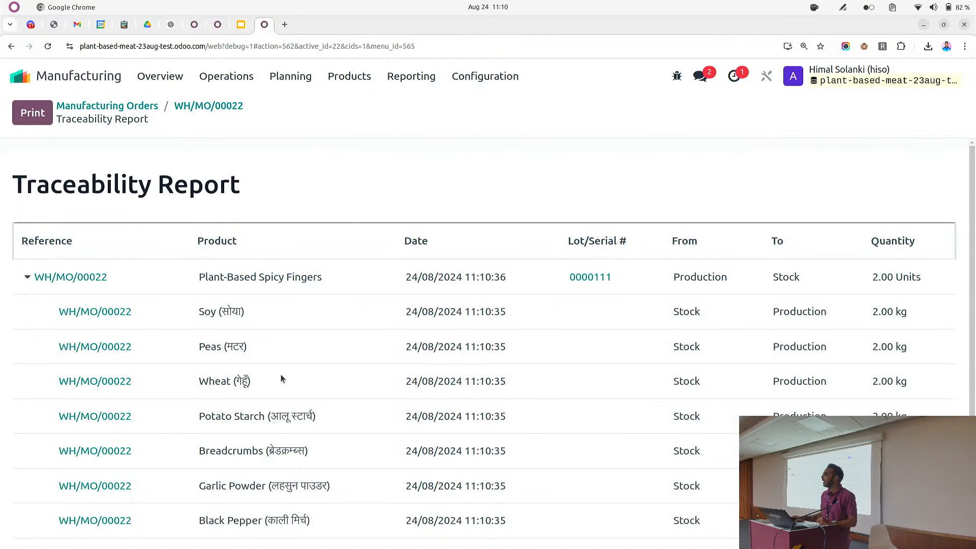
scroll(289, 373, down, 1)
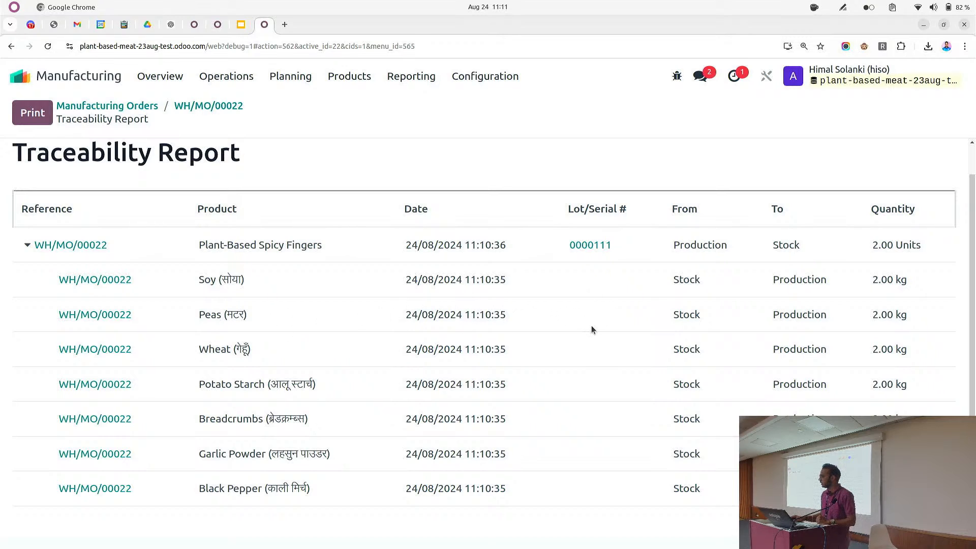
Return to order WH/MO/00022 and open its cost overview for the finished product and components
scroll(464, 353, up, 1)
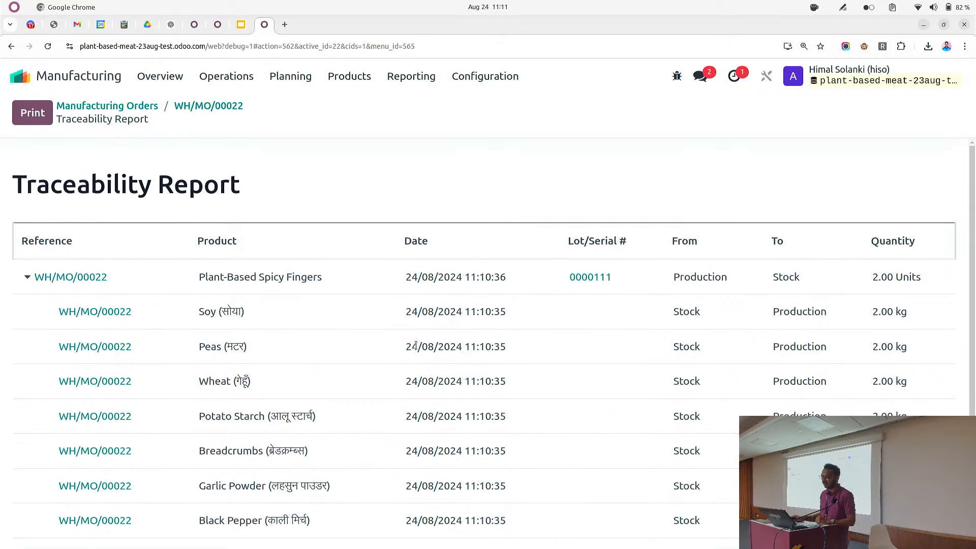
click(200, 106)
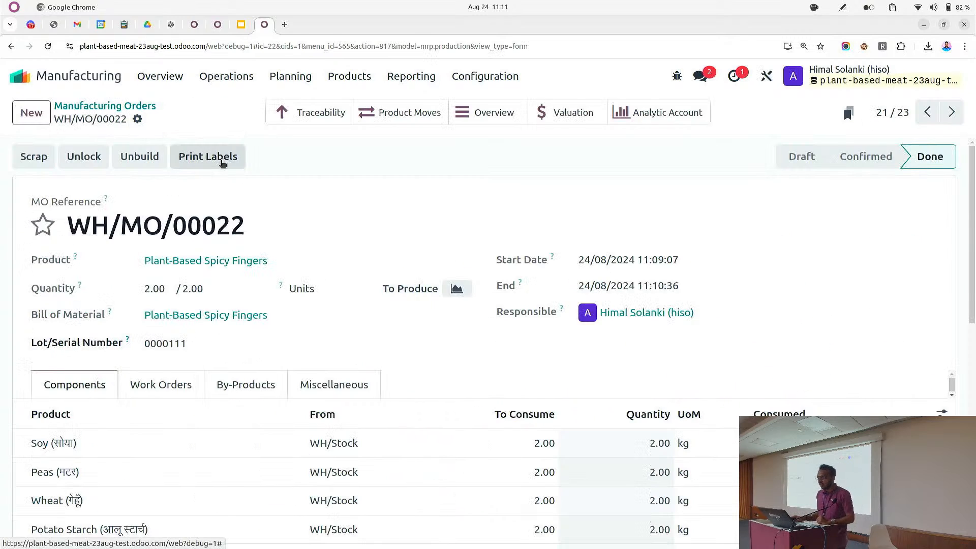
click(411, 115)
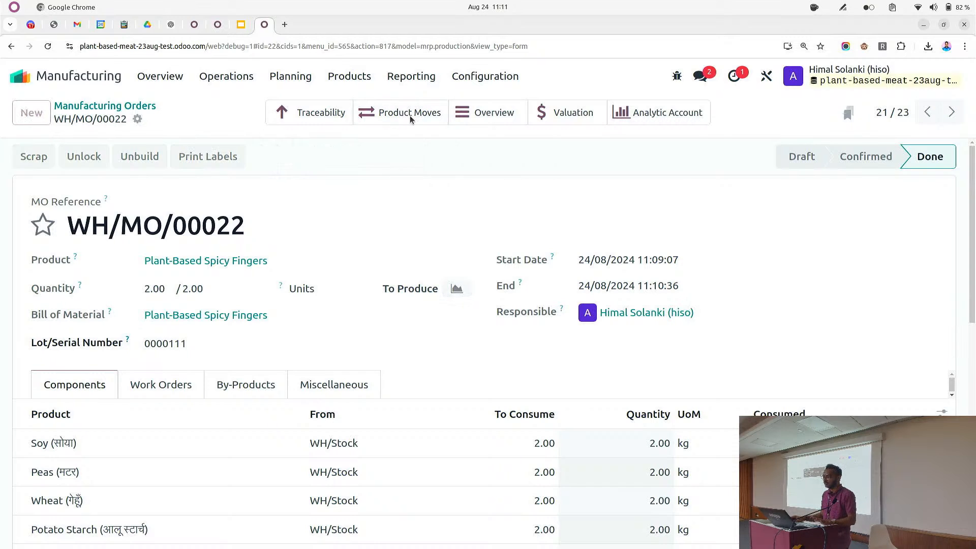
click(169, 109)
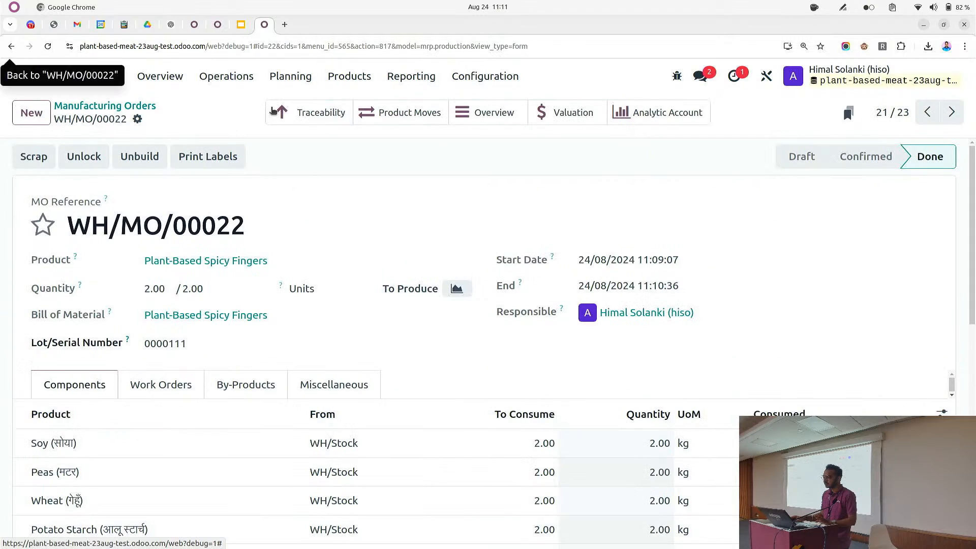
click(486, 115)
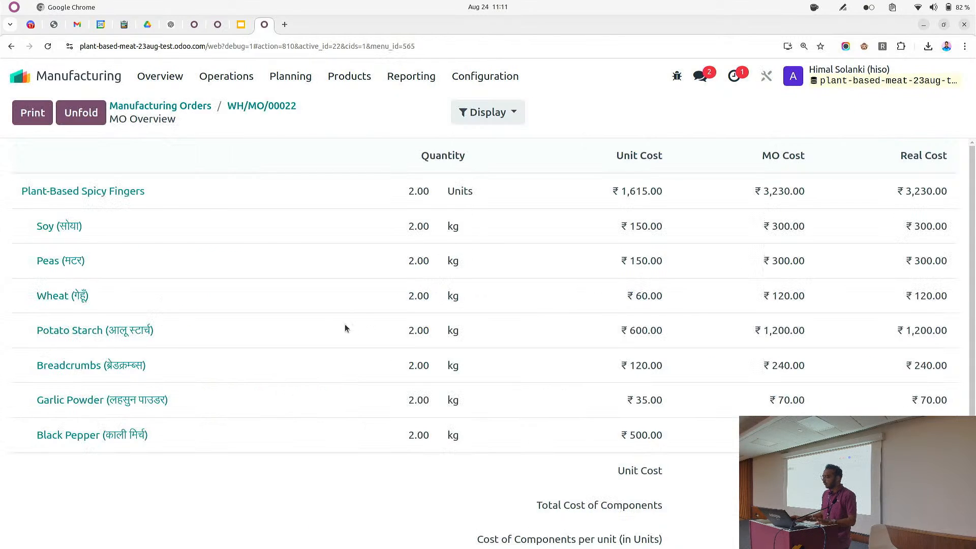
scroll(613, 416, down, 1)
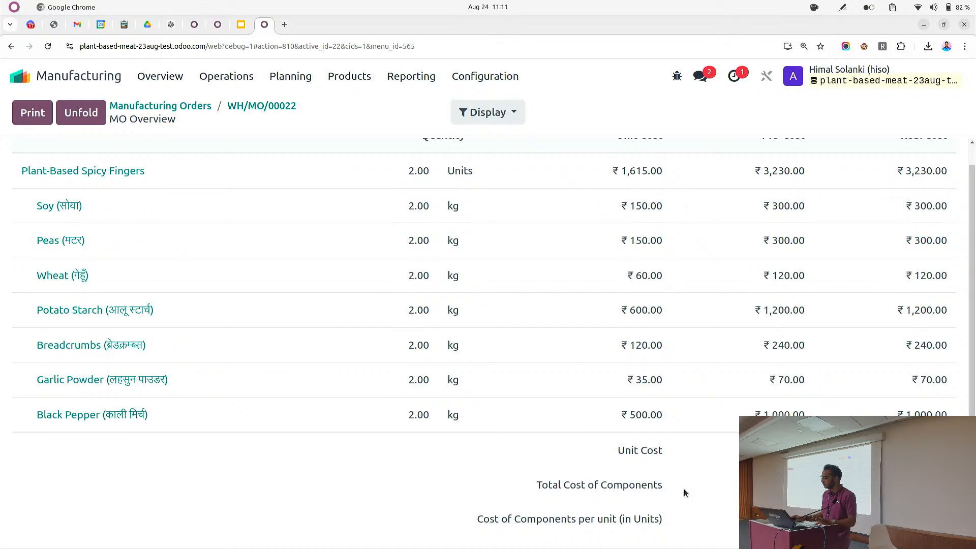
Return to the manufacturing order and open its analytic account, then go back to the order
click(270, 106)
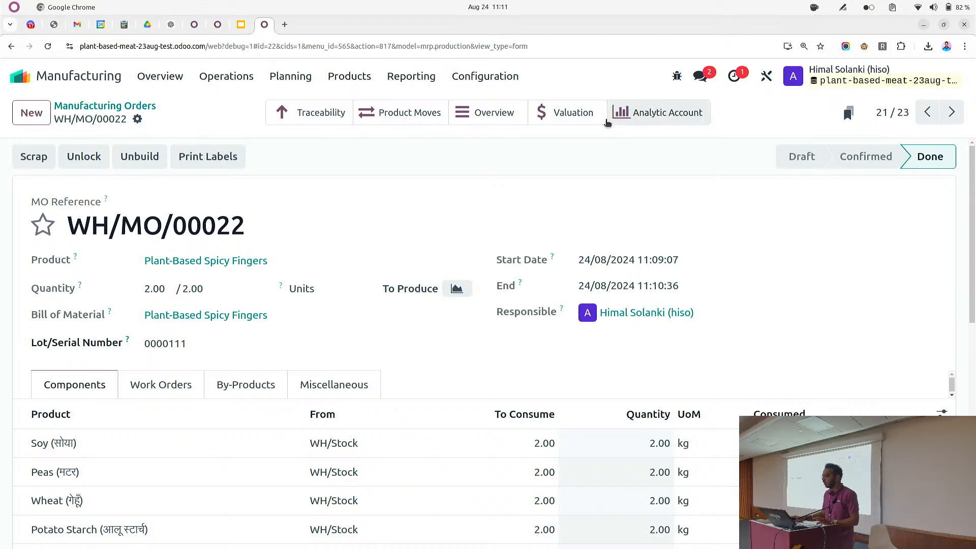
click(626, 112)
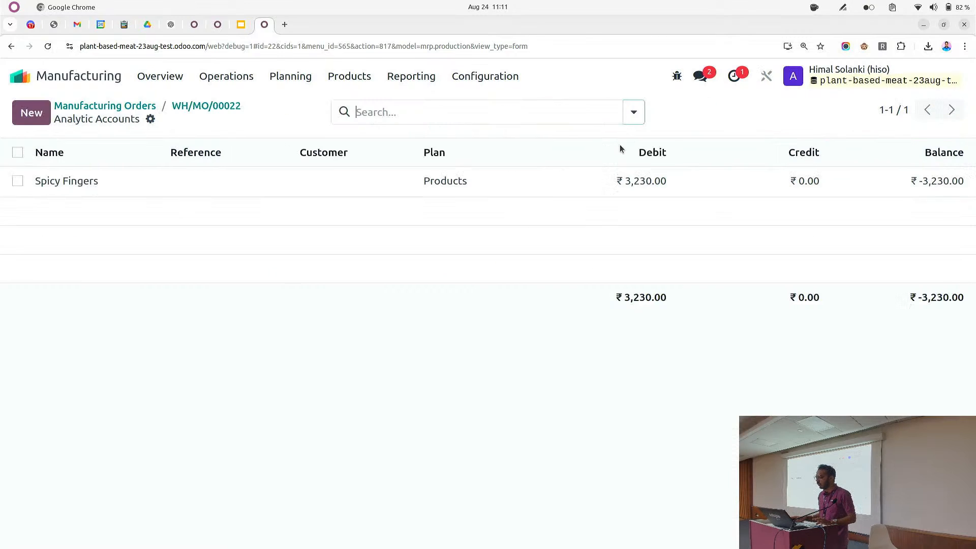
click(187, 105)
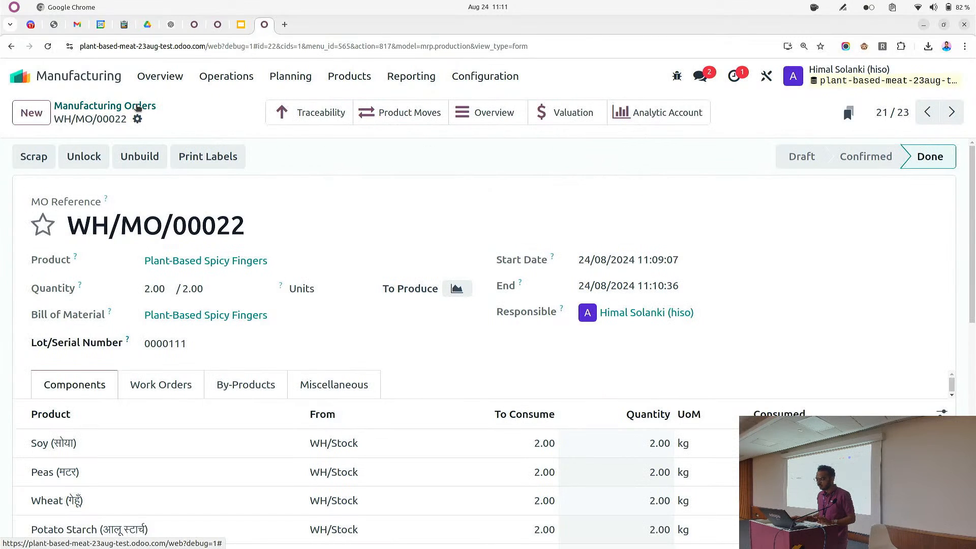
Switch to the Sales app and start a new quotation for customer Meet Outlet
click(135, 104)
click(40, 76)
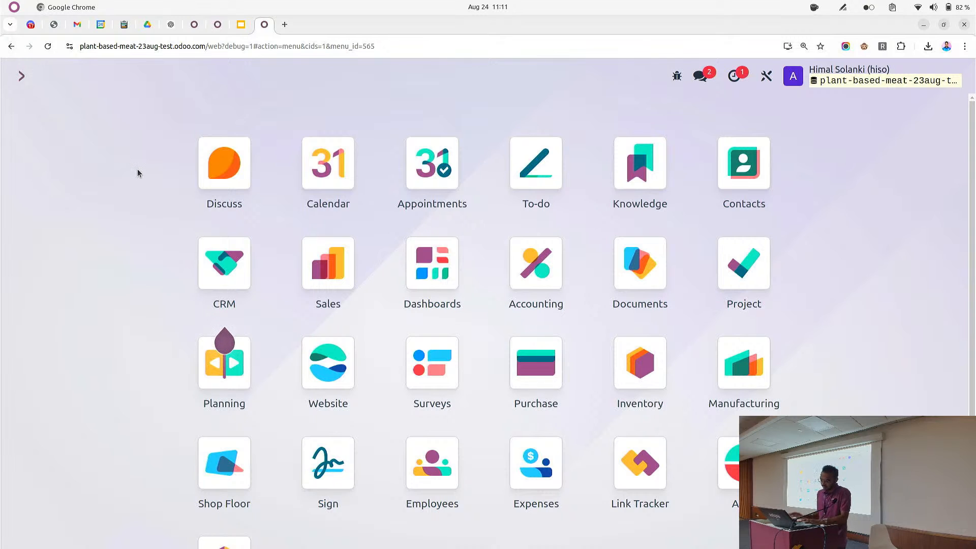
text(sales)
key(Return)
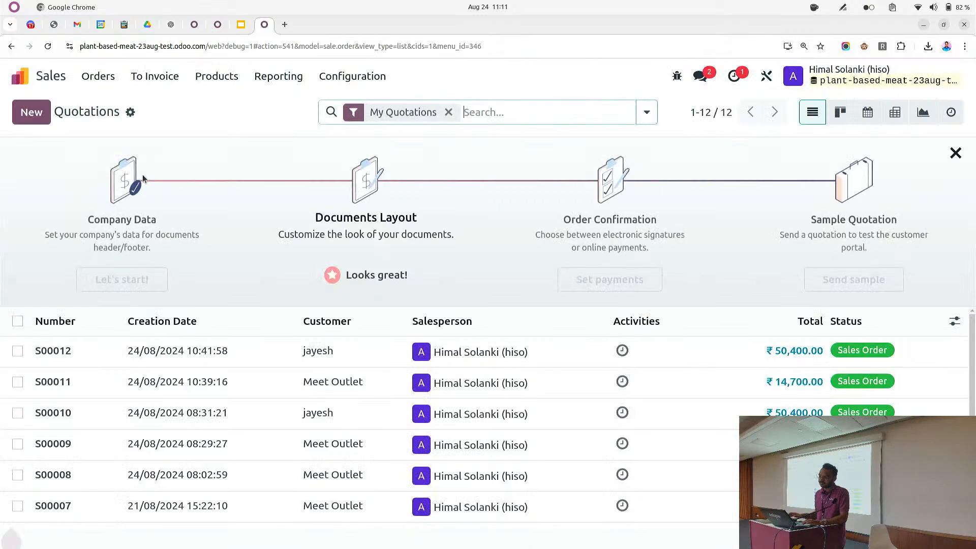
click(32, 112)
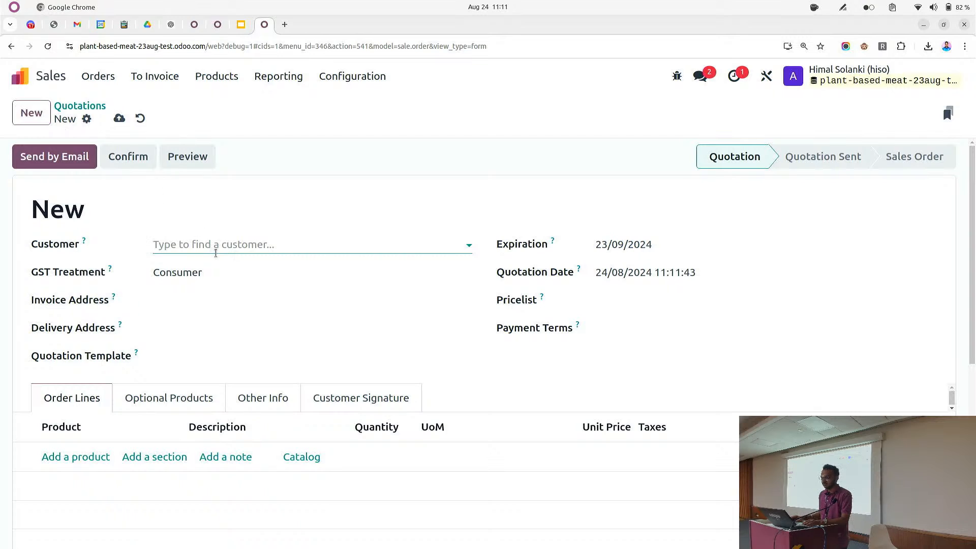
click(209, 246)
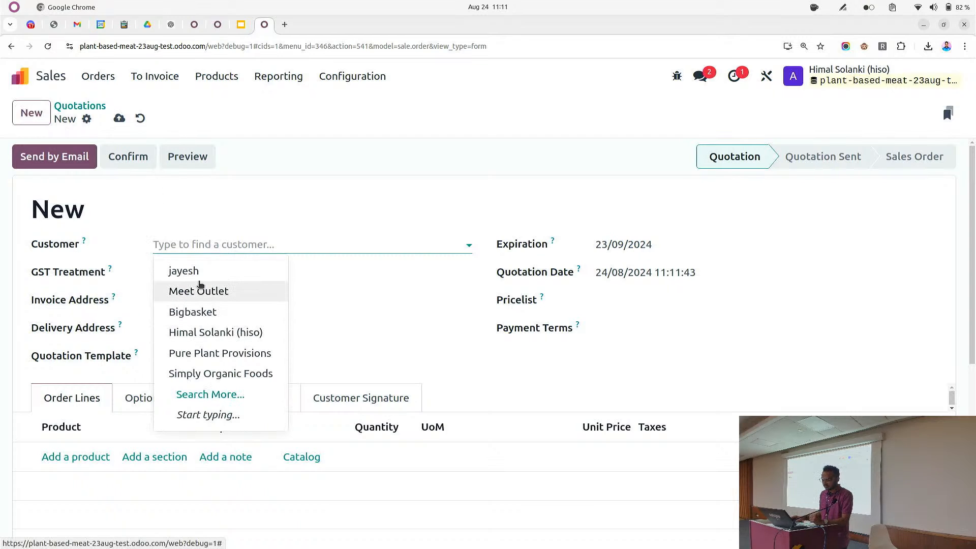
click(200, 288)
Apply the Regular order quotation template to the quotation
click(220, 388)
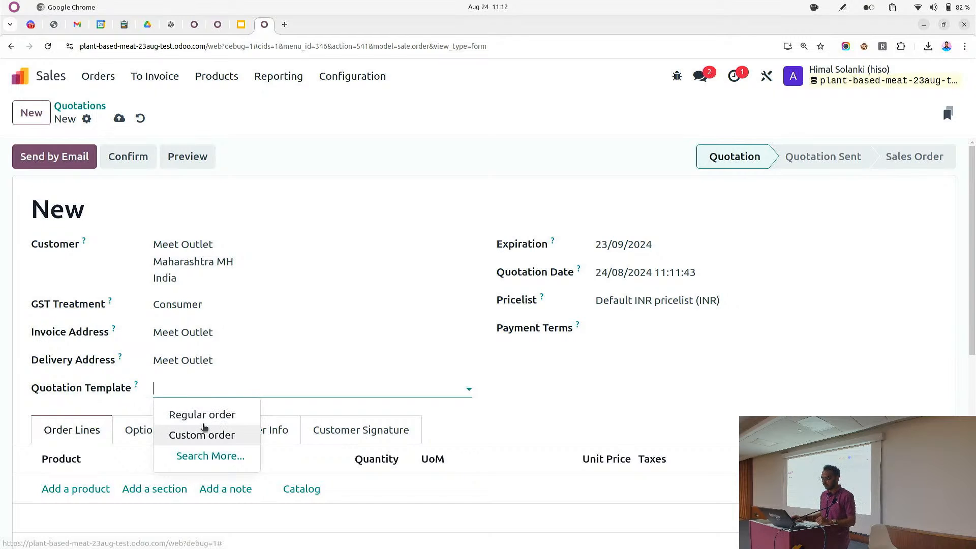
click(204, 415)
scroll(350, 384, down, 2)
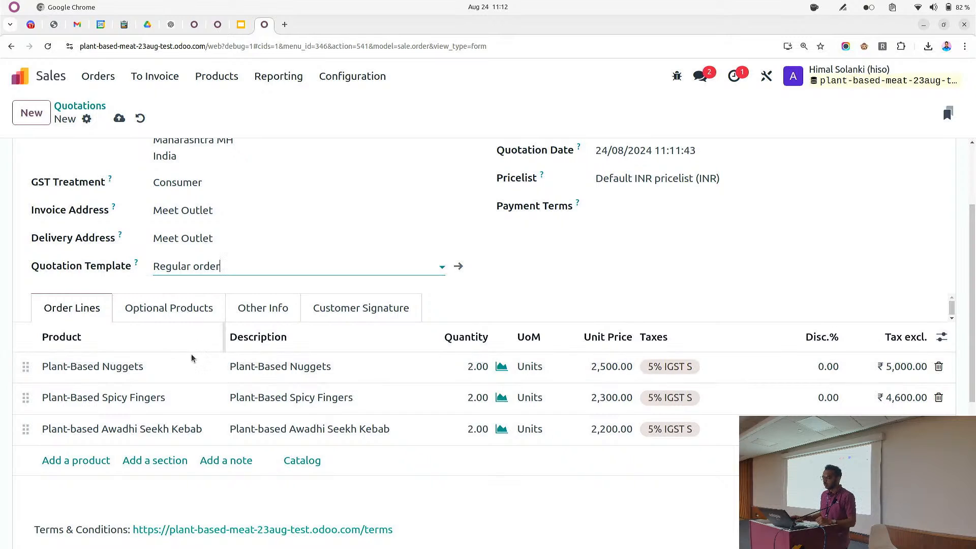
Open the Regular order template to inspect its terms and lines, then return to the quotation
click(458, 266)
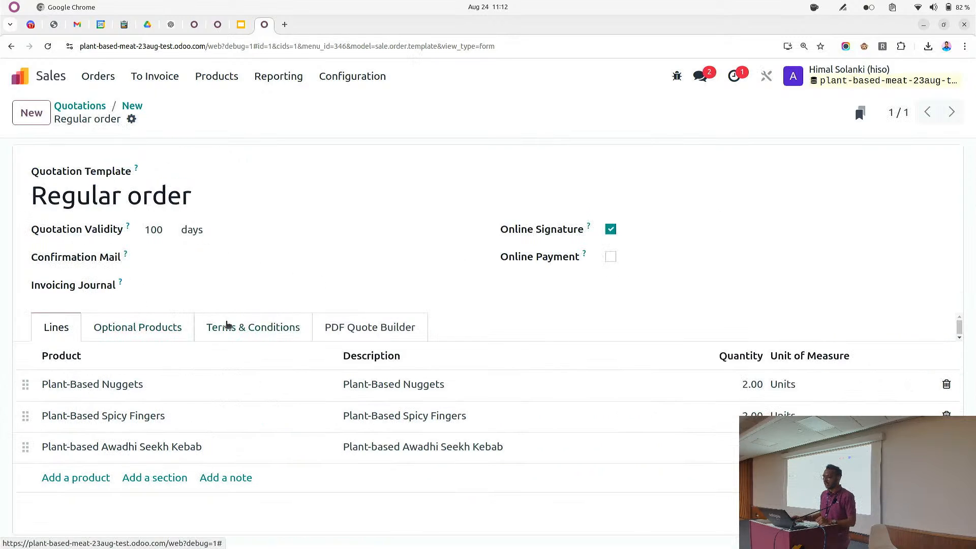
click(227, 326)
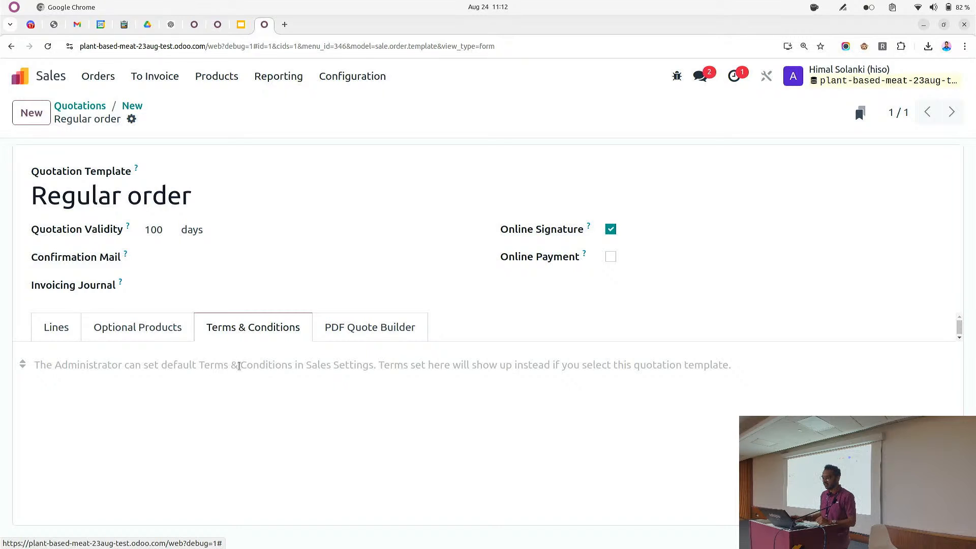
click(71, 326)
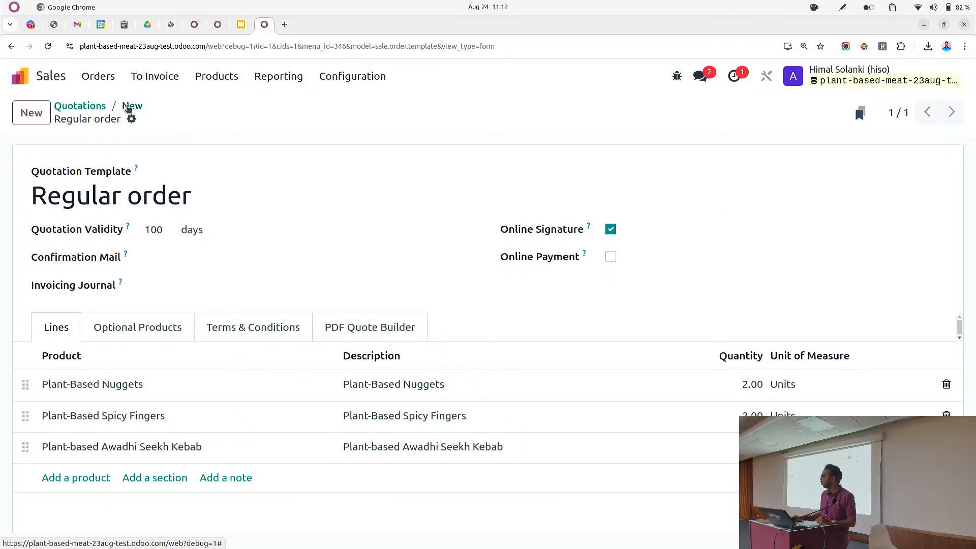
click(127, 107)
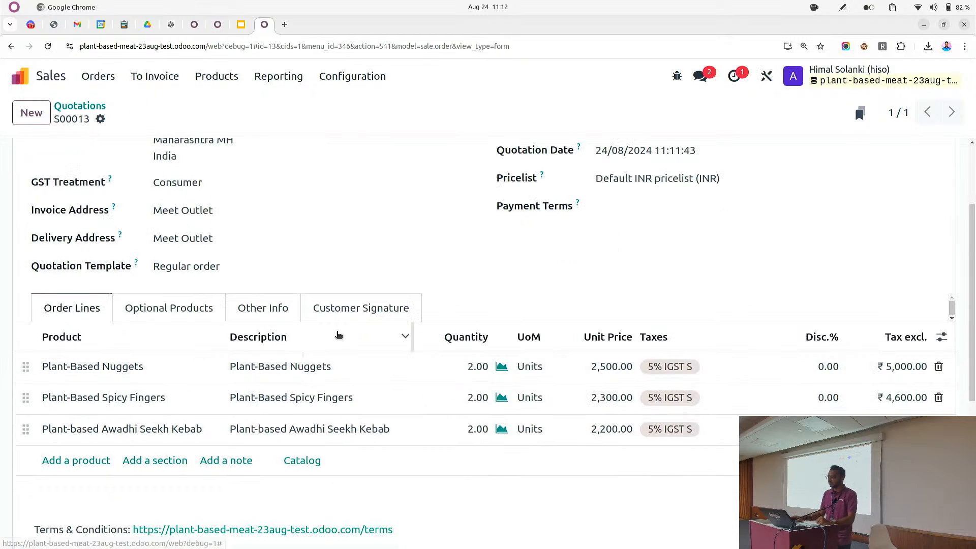
Review the quotation's order lines and confirm it as a sales order
scroll(406, 330, down, 2)
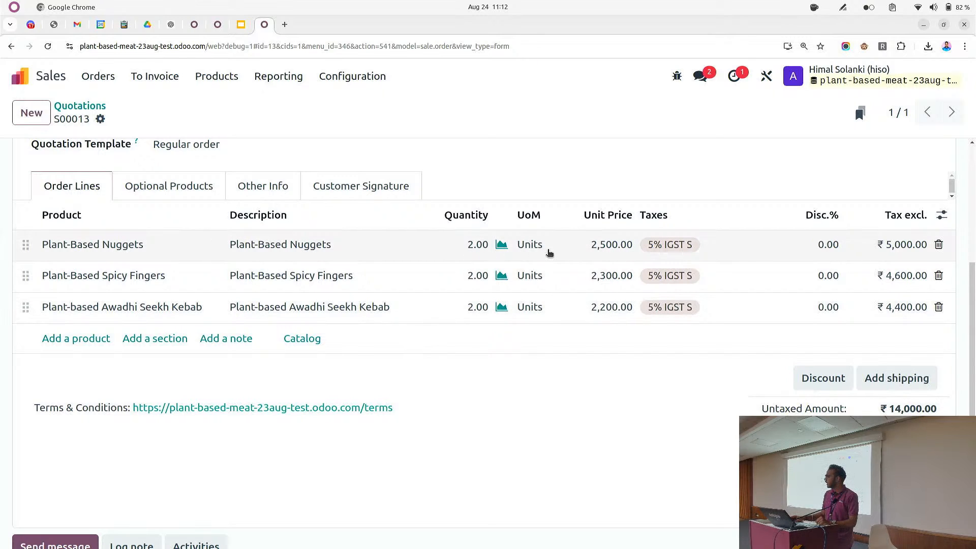
scroll(528, 333, up, 5)
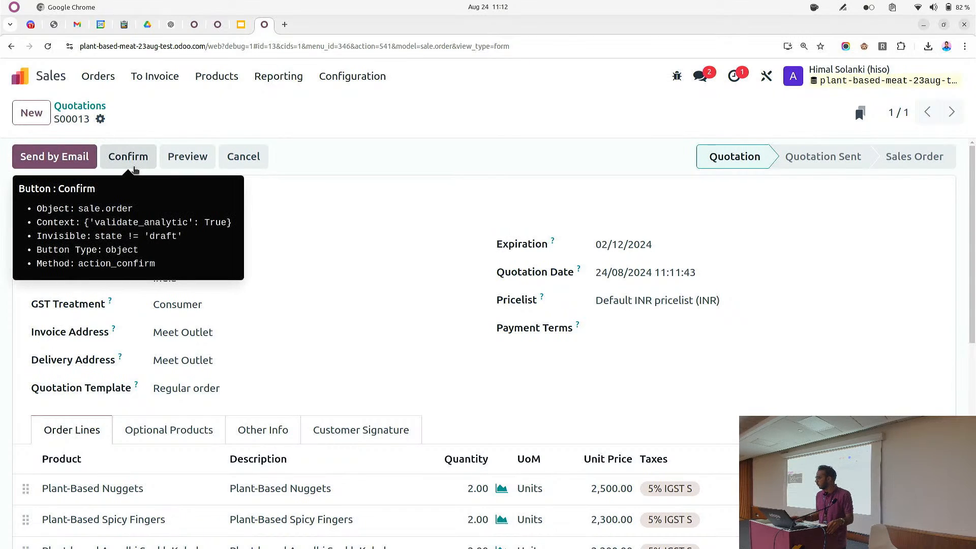
click(134, 166)
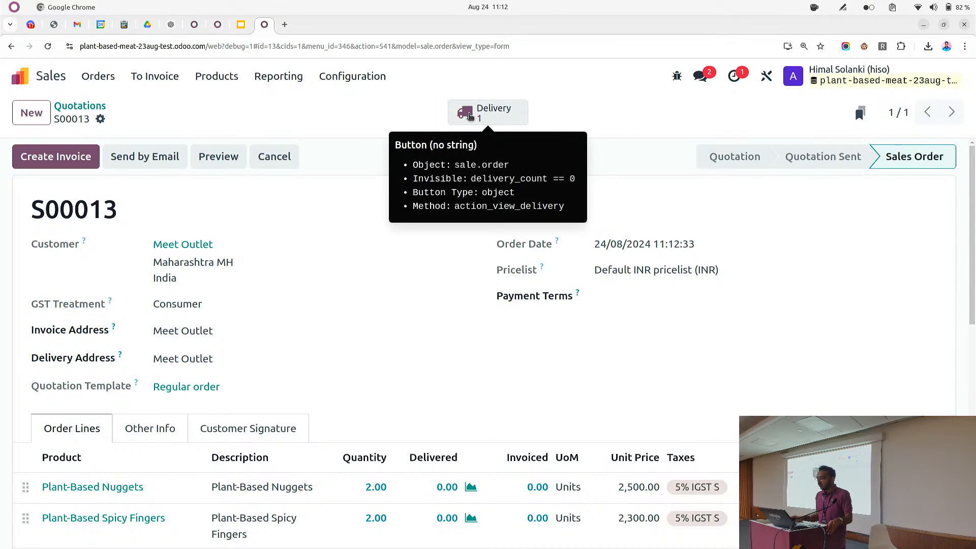
Open the sales order's delivery and validate it
click(470, 115)
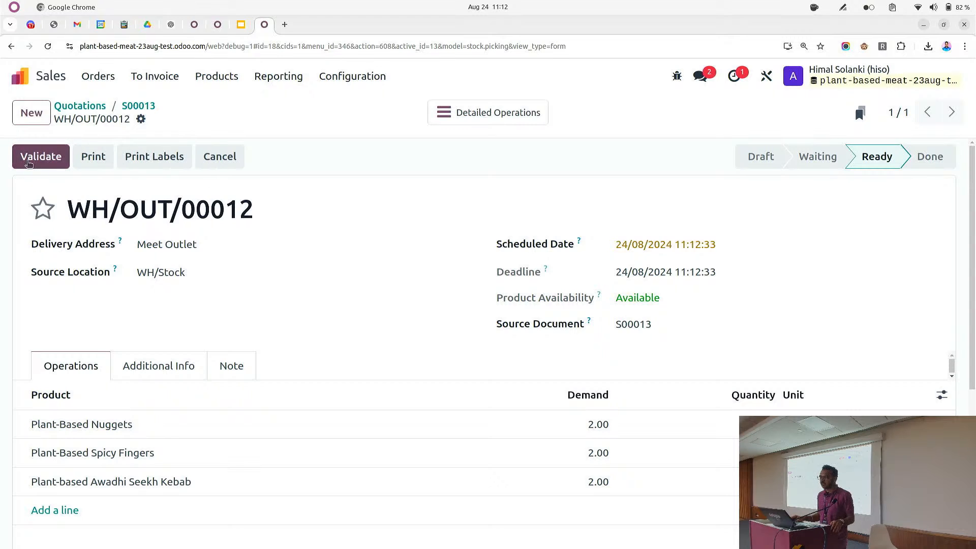
click(41, 158)
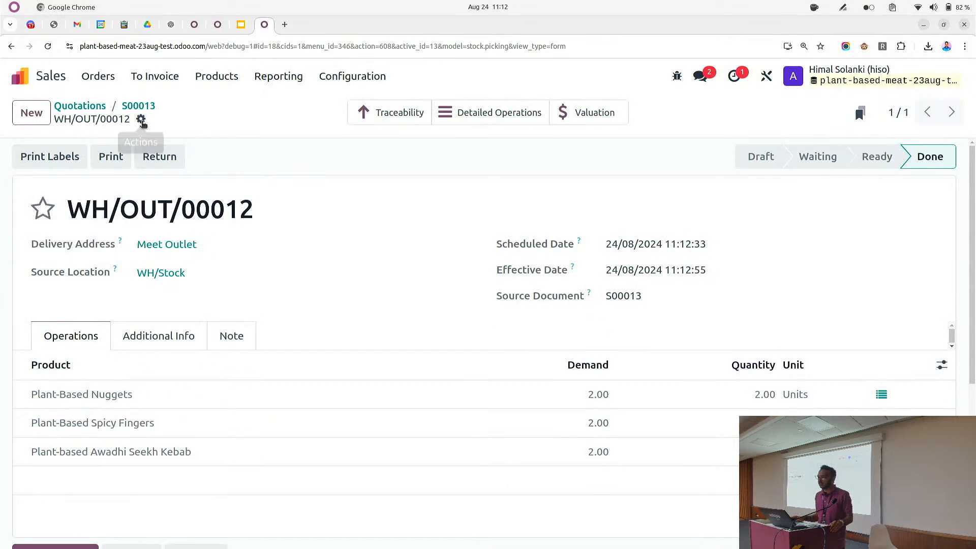
Print the delivery's picking operations, open the downloaded PDF, and return to the delivery
click(142, 122)
mouse_move(173, 145)
click(327, 146)
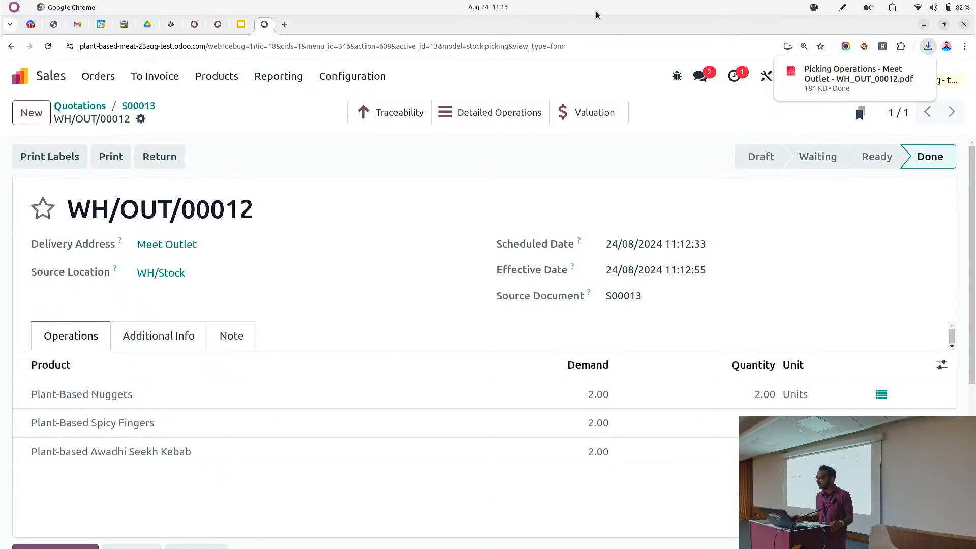
click(872, 86)
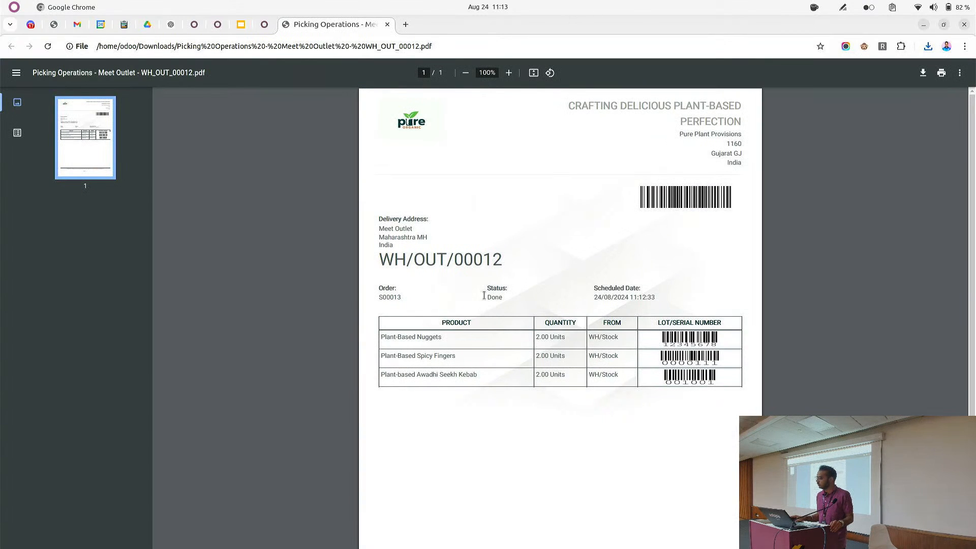
click(264, 29)
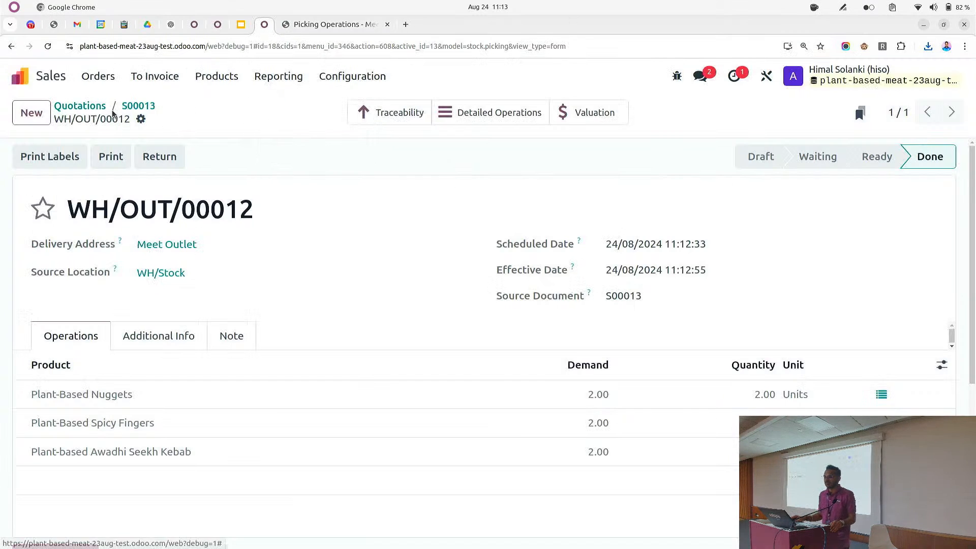
Go back to sales order S00013 and create a draft invoice from it
click(127, 111)
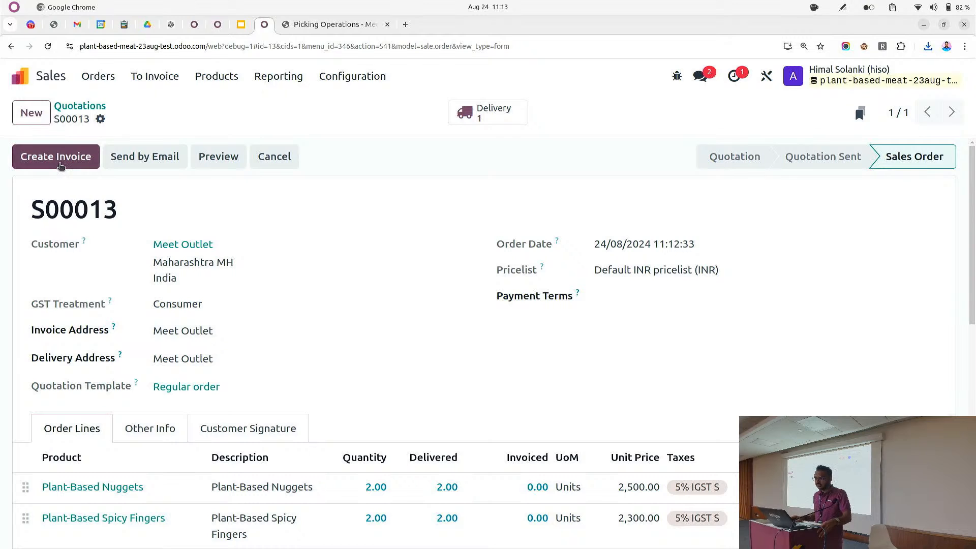
click(60, 160)
click(218, 378)
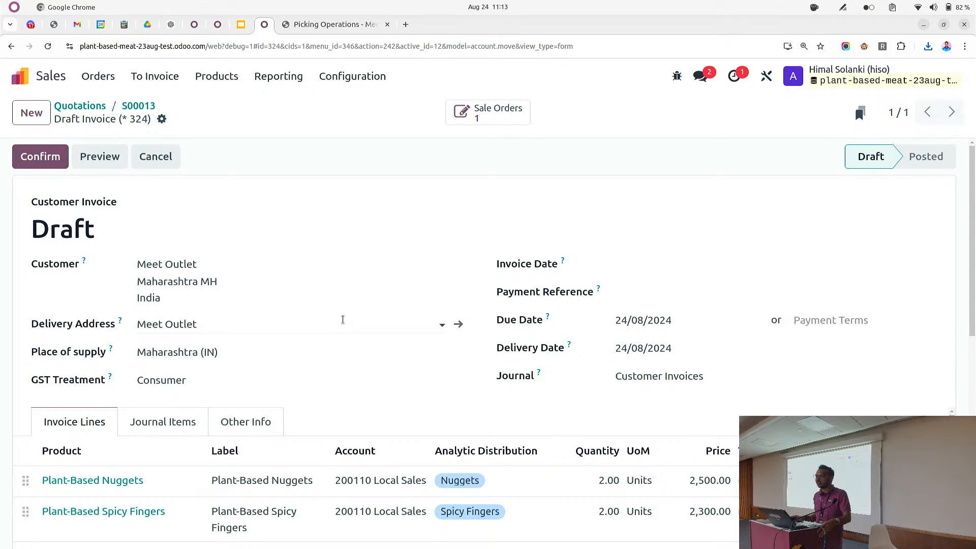
Set the invoice date to 23/08/2024 and confirm the customer invoice
scroll(370, 348, down, 3)
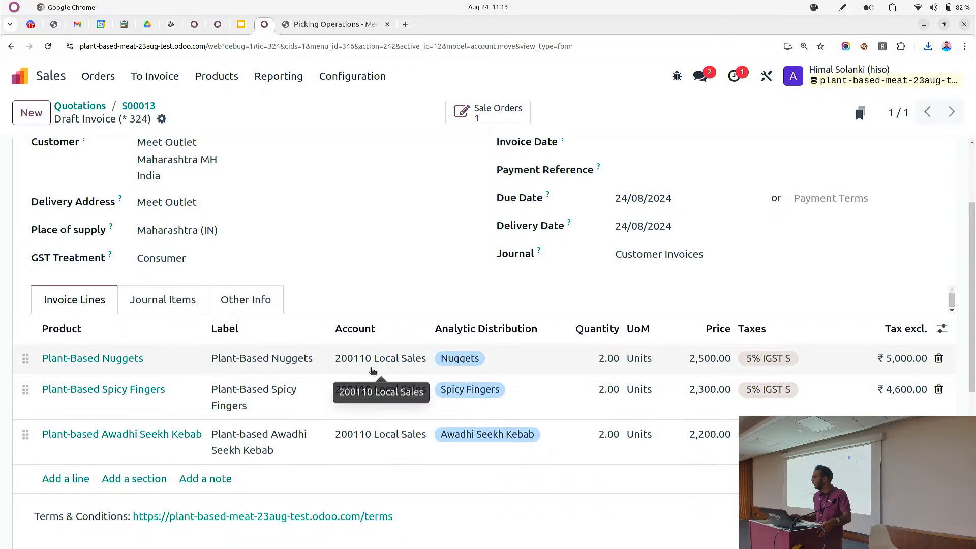
scroll(486, 437, up, 3)
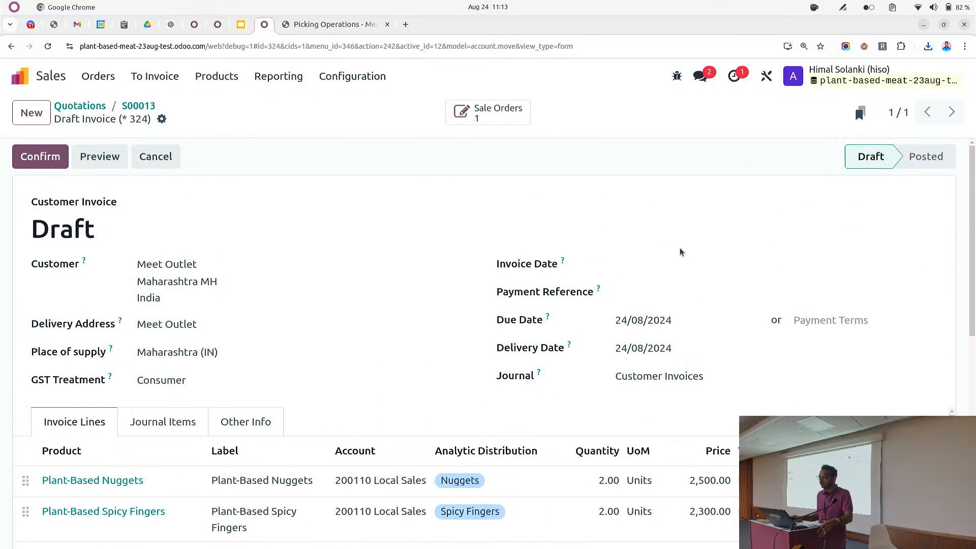
click(673, 262)
click(543, 311)
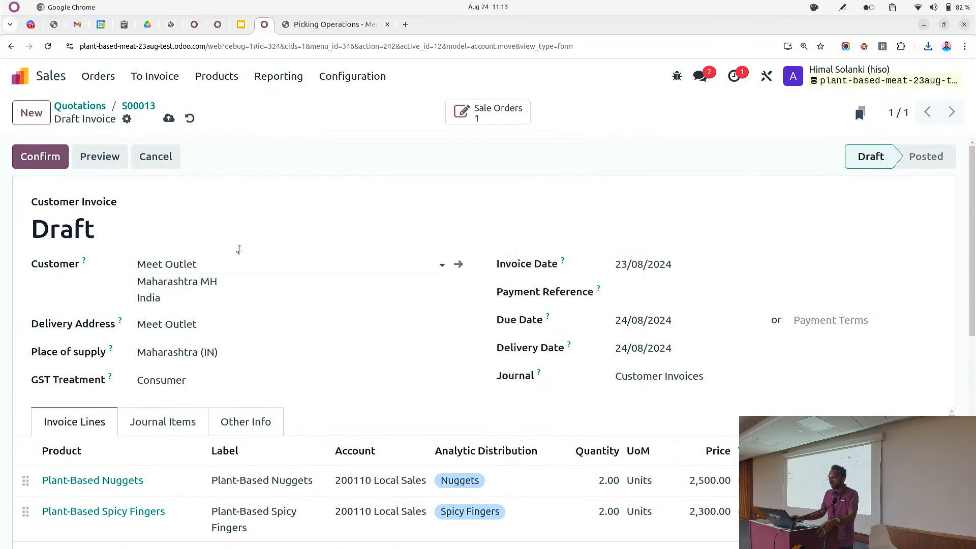
click(40, 156)
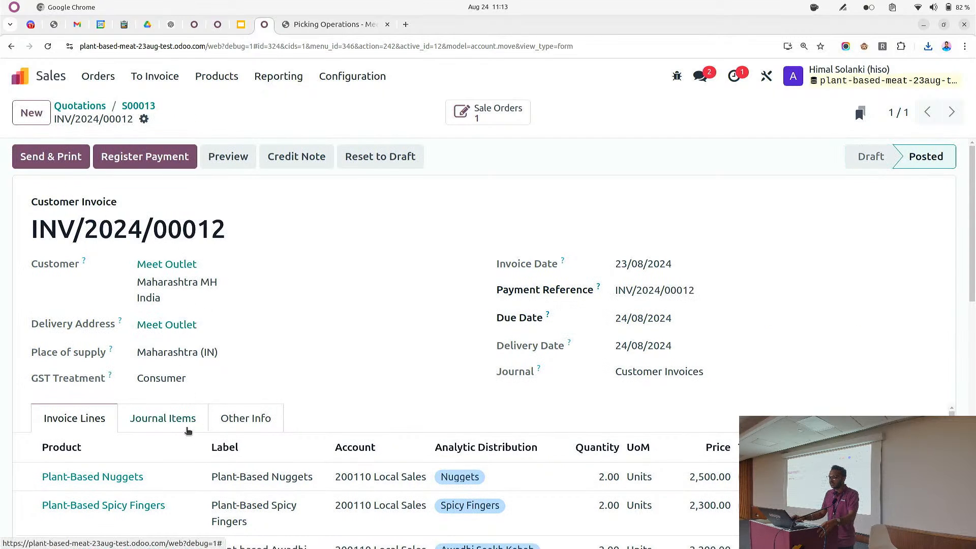
Review the posted invoice's journal items
click(188, 430)
scroll(218, 387, down, 5)
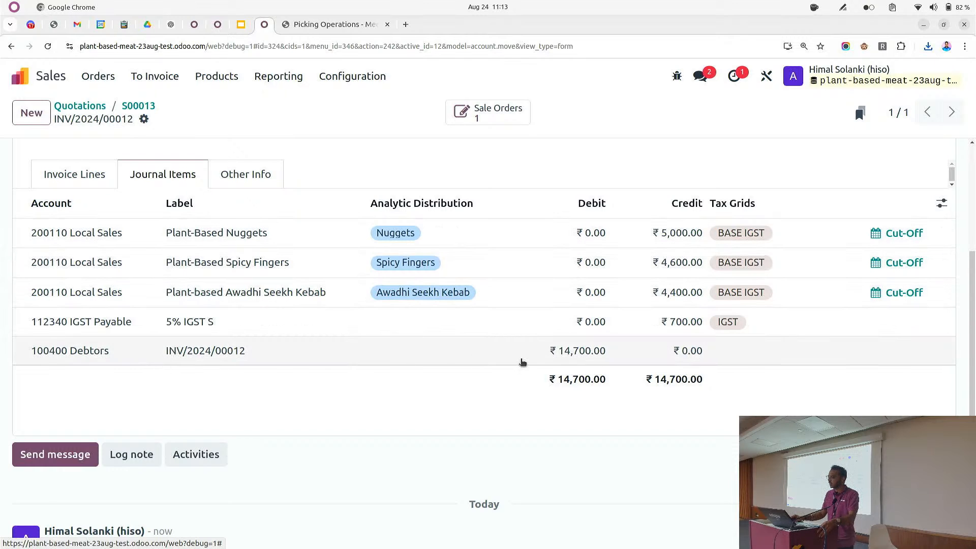
scroll(257, 305, up, 5)
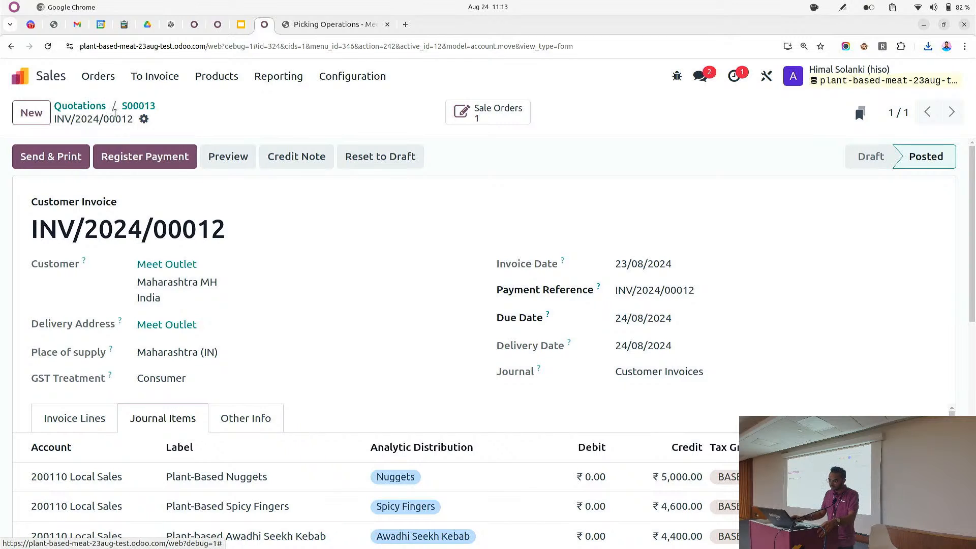
Start a new quotation from the quotations list and choose the individual customer contact as its customer
click(138, 106)
click(97, 106)
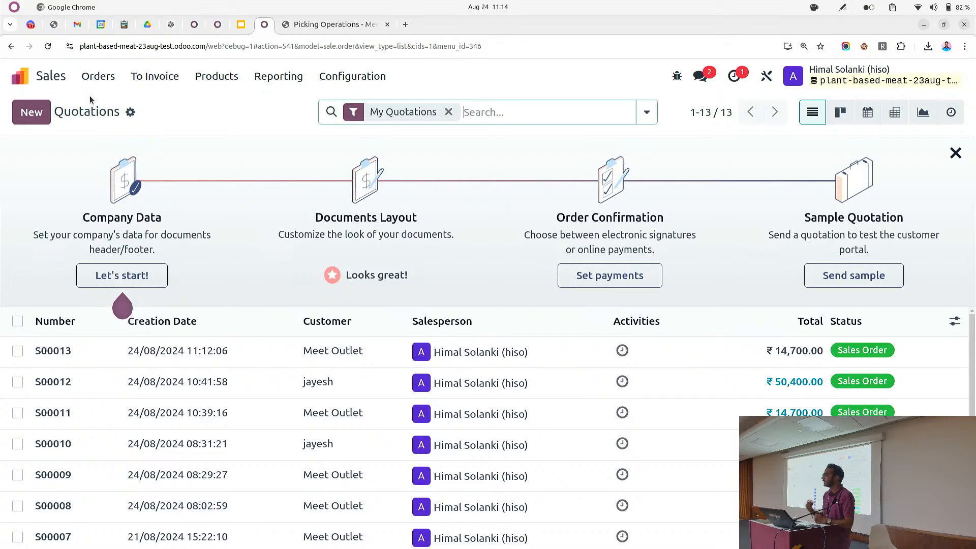
click(32, 112)
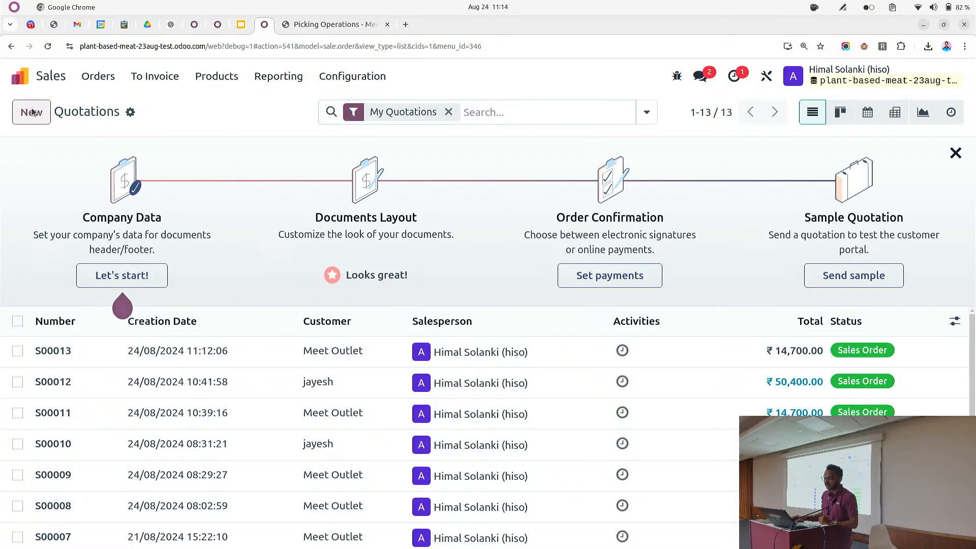
click(204, 244)
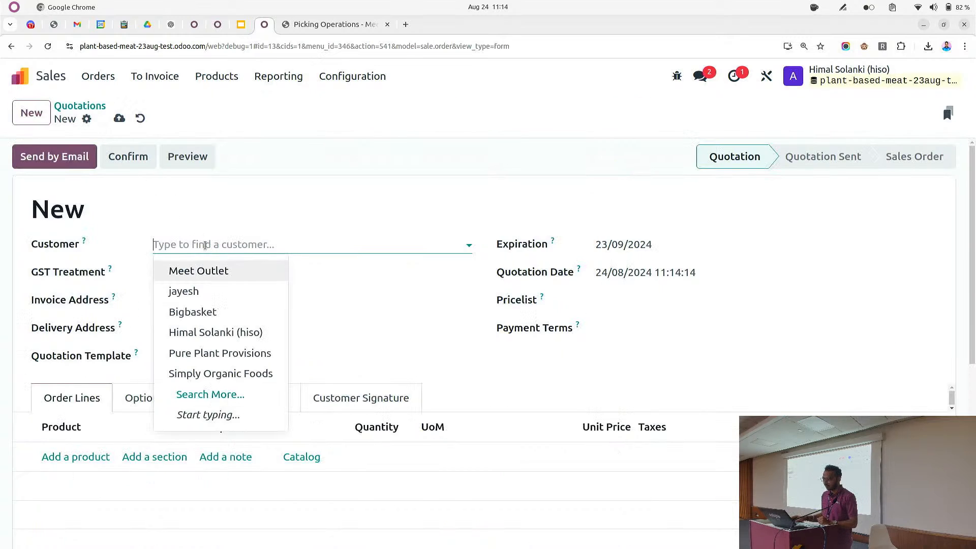
click(217, 292)
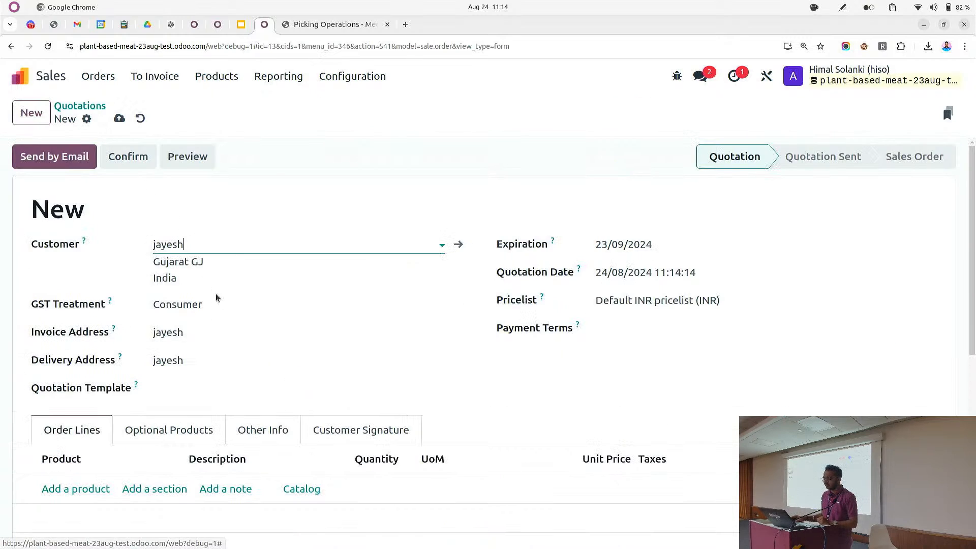
Apply the Custom order quotation template to the new quotation
scroll(208, 284, down, 3)
click(185, 269)
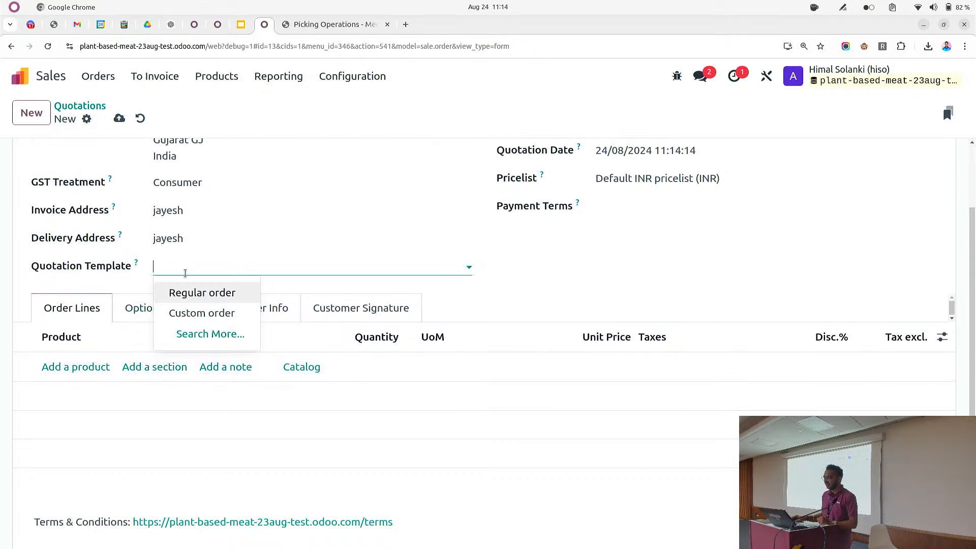
click(198, 313)
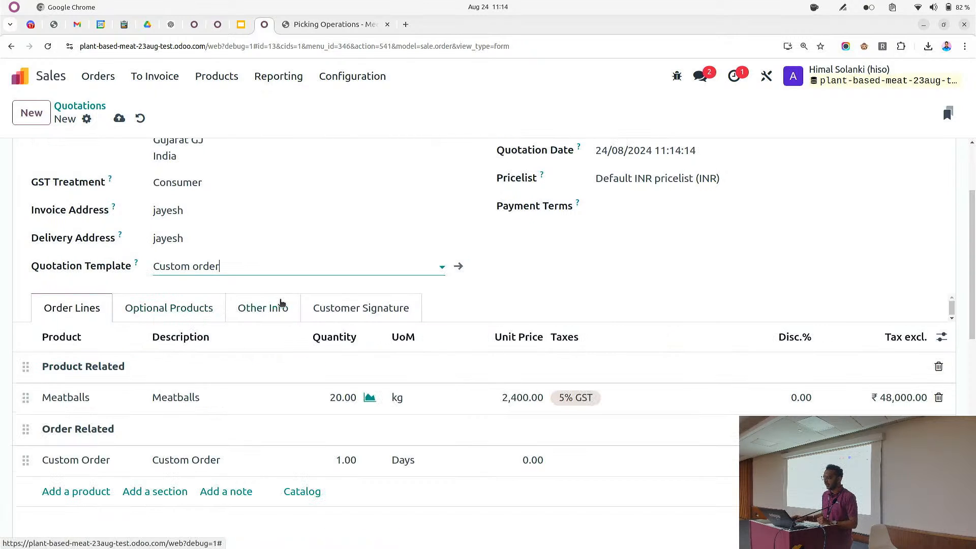
Review the template's Meatballs and Custom Order lines and terms, then save and confirm the quotation
scroll(152, 346, down, 6)
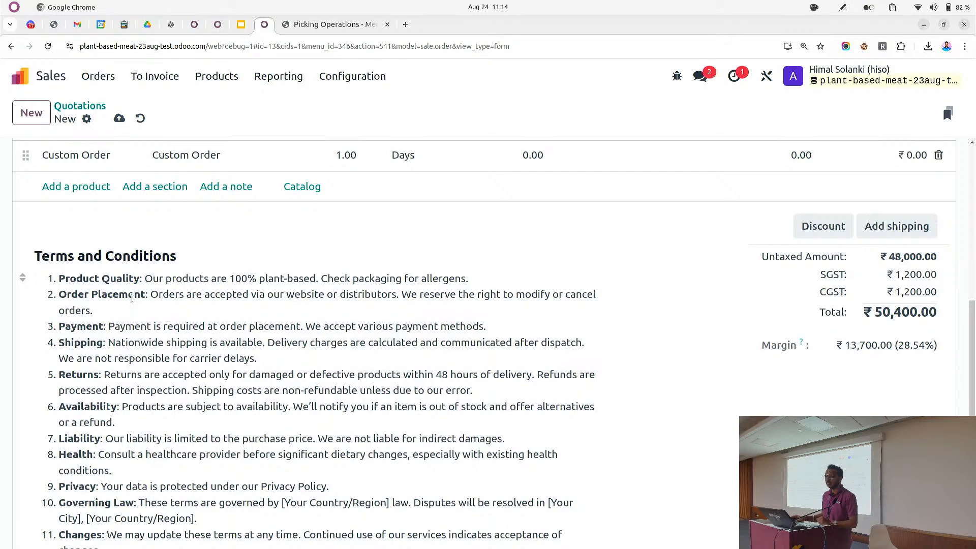
scroll(133, 302, down, 3)
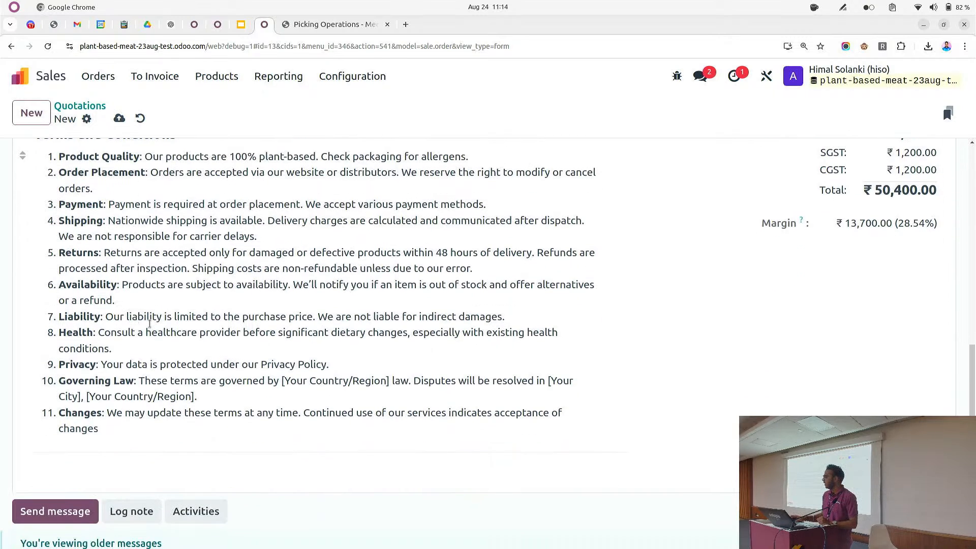
scroll(149, 324, up, 7)
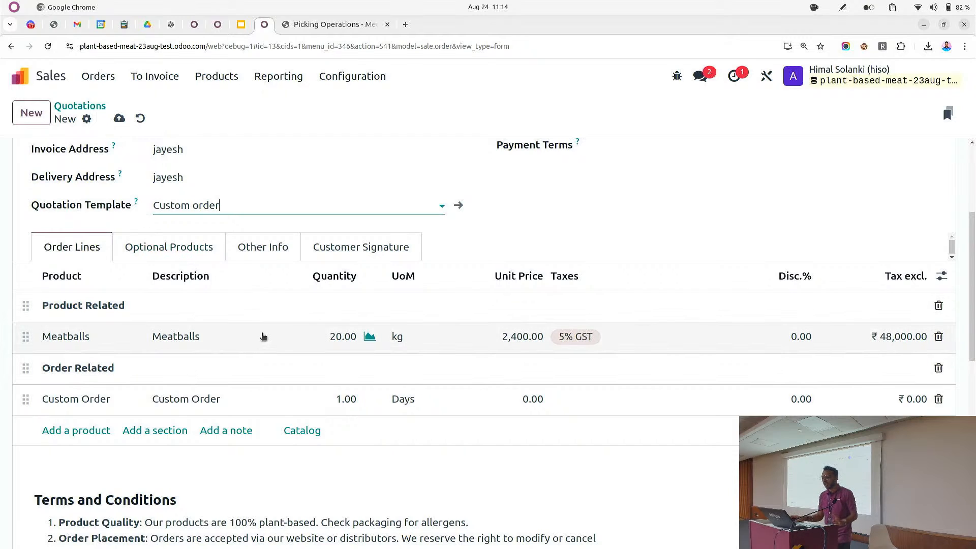
click(334, 337)
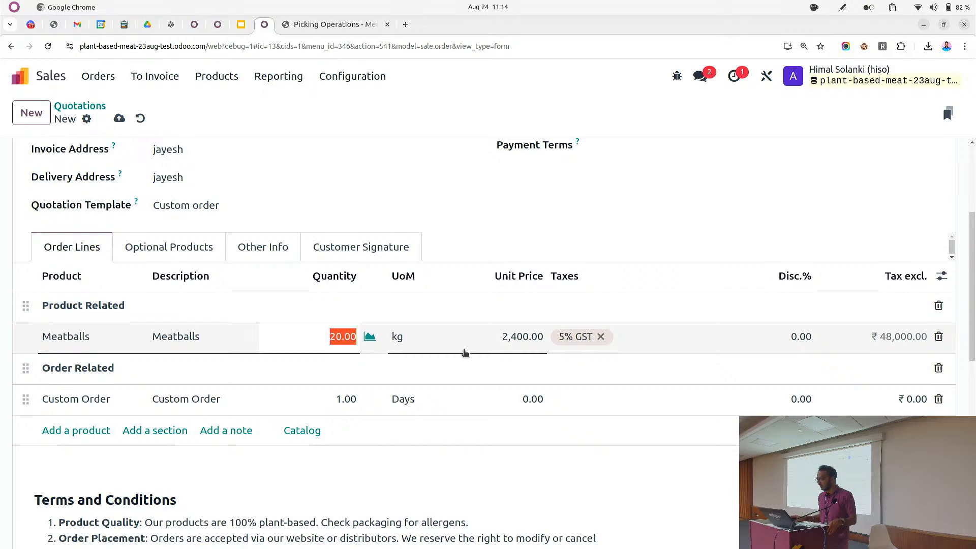
scroll(460, 350, up, 3)
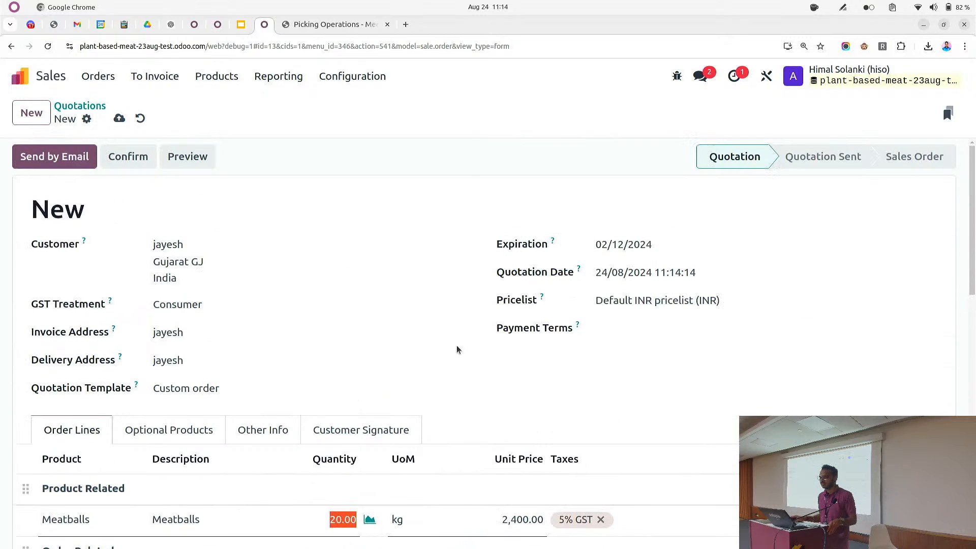
click(119, 119)
click(126, 165)
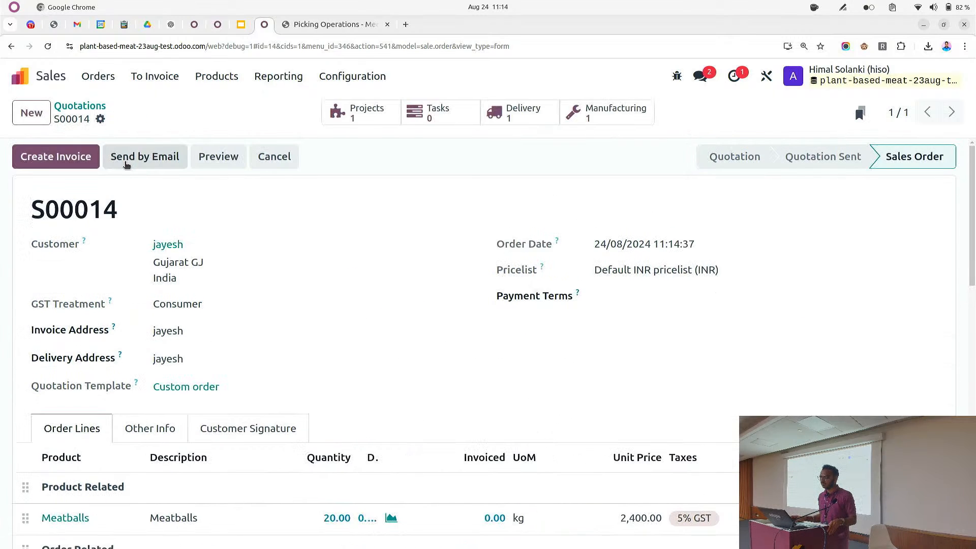
Check the confirmed order's Other Info details, including its analytic account
scroll(303, 377, down, 3)
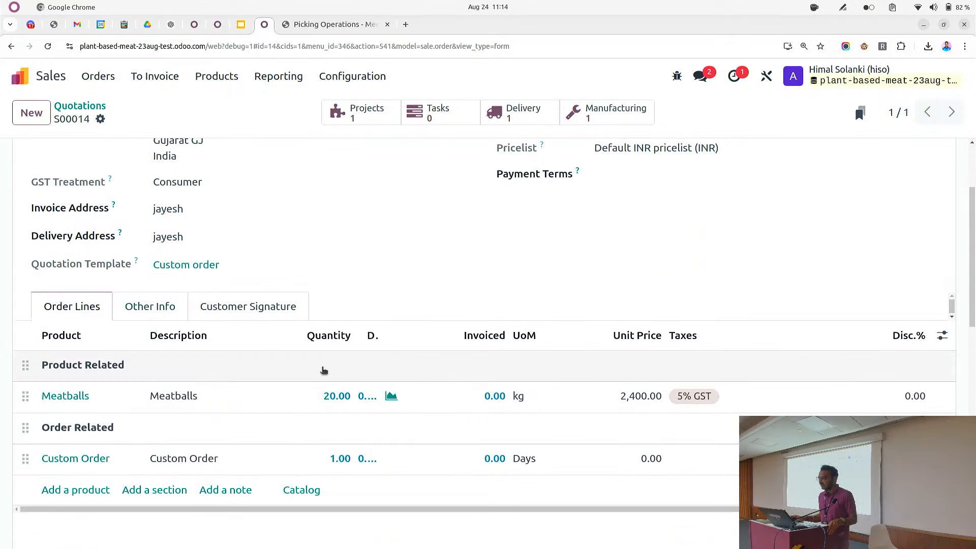
click(250, 308)
click(136, 312)
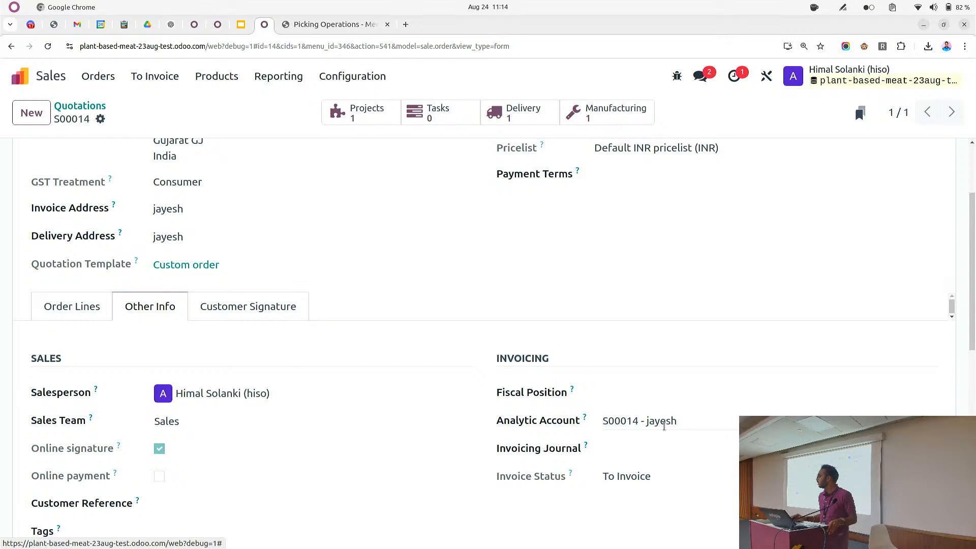
click(86, 317)
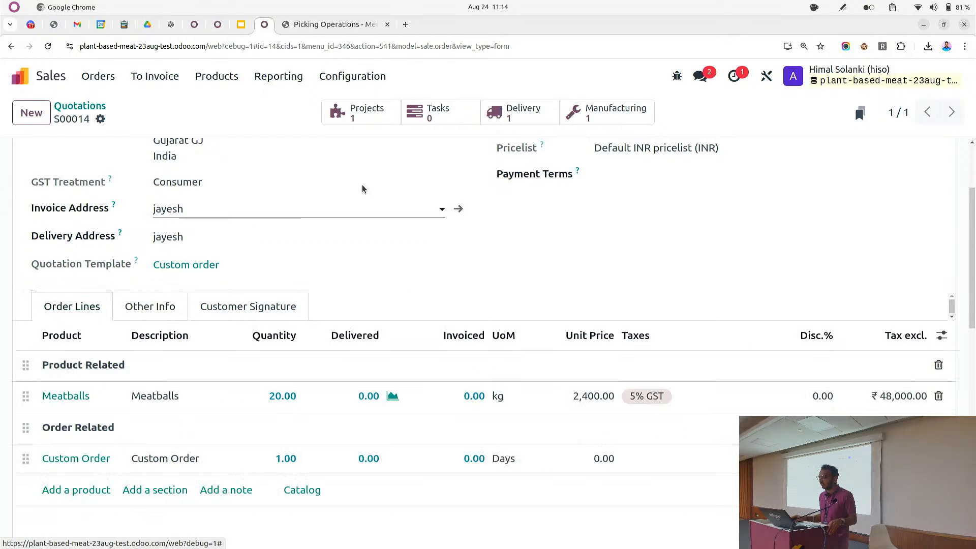
Open the order's generated project, inspect its settings, and return to sales order S00014
click(362, 111)
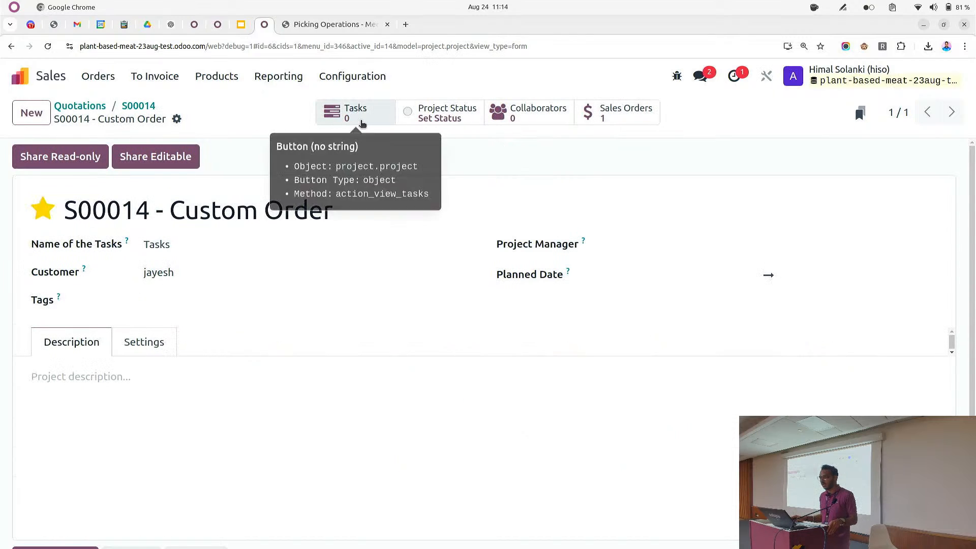
click(153, 349)
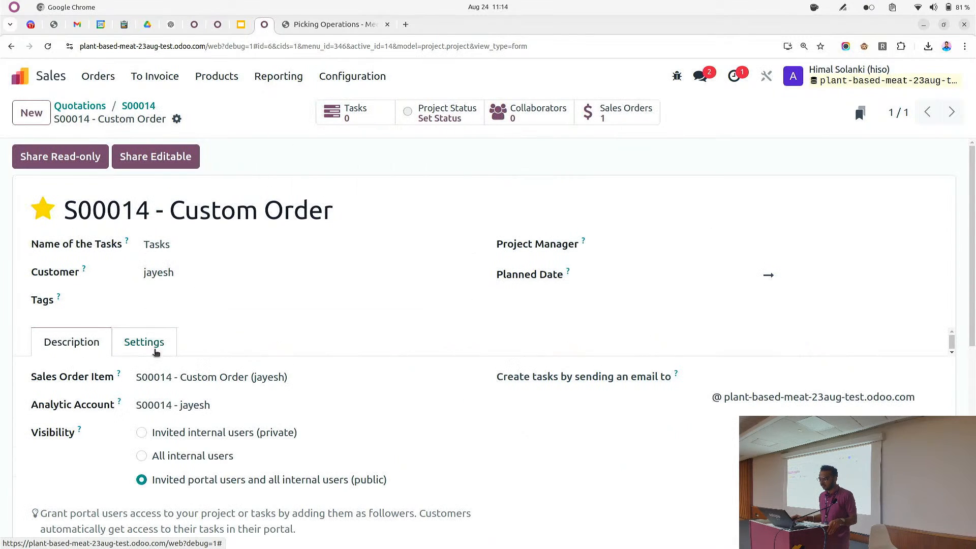
click(133, 106)
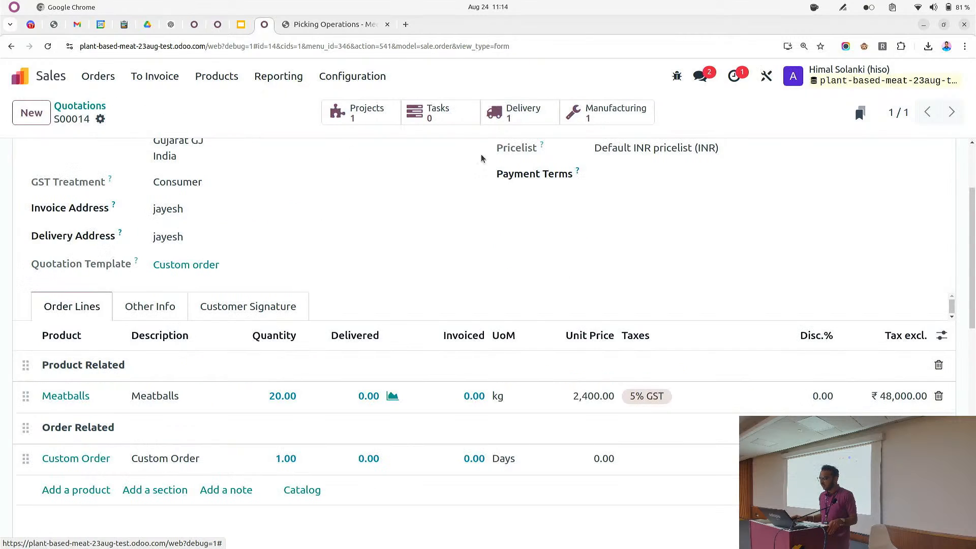
Open the order's manufacturing order and set its analytic distribution to the S00014 analytic account at 100%
click(589, 119)
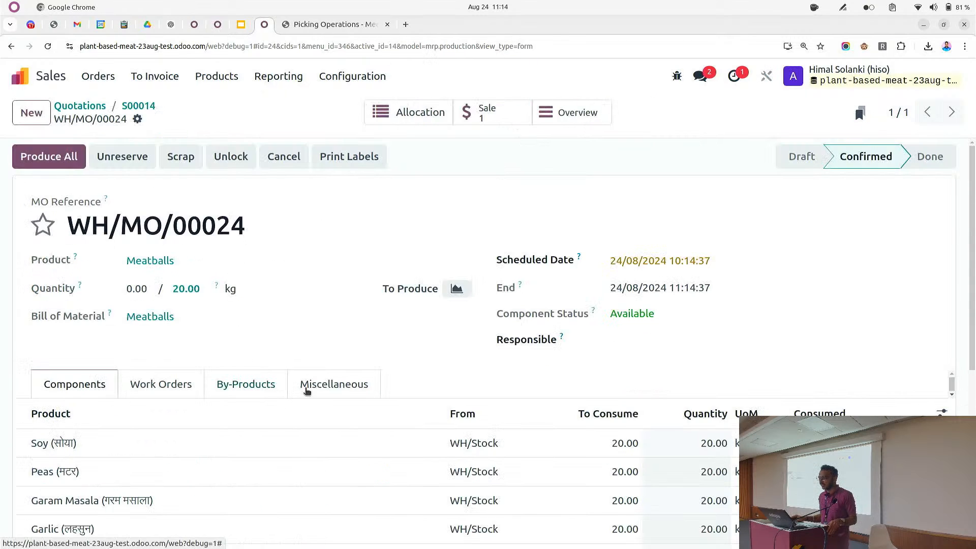
click(307, 388)
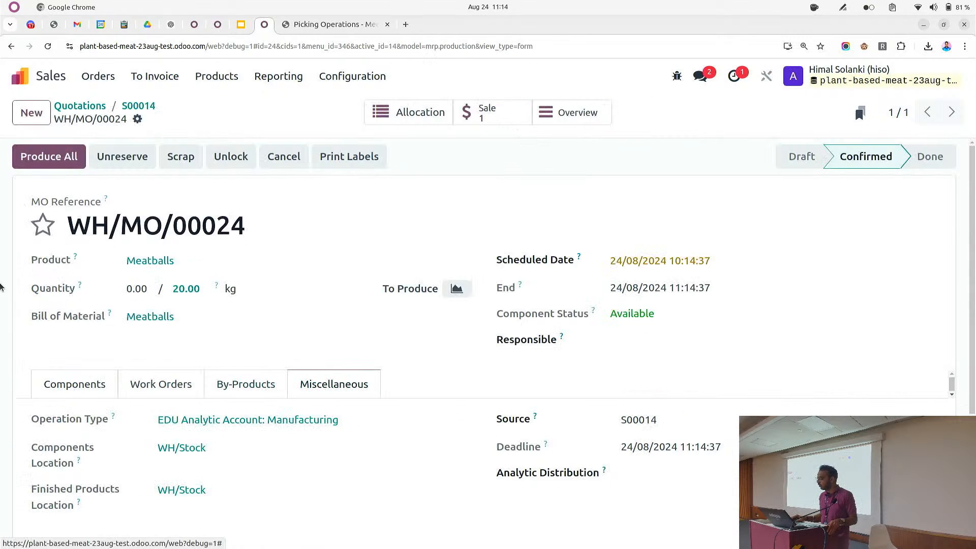
click(696, 485)
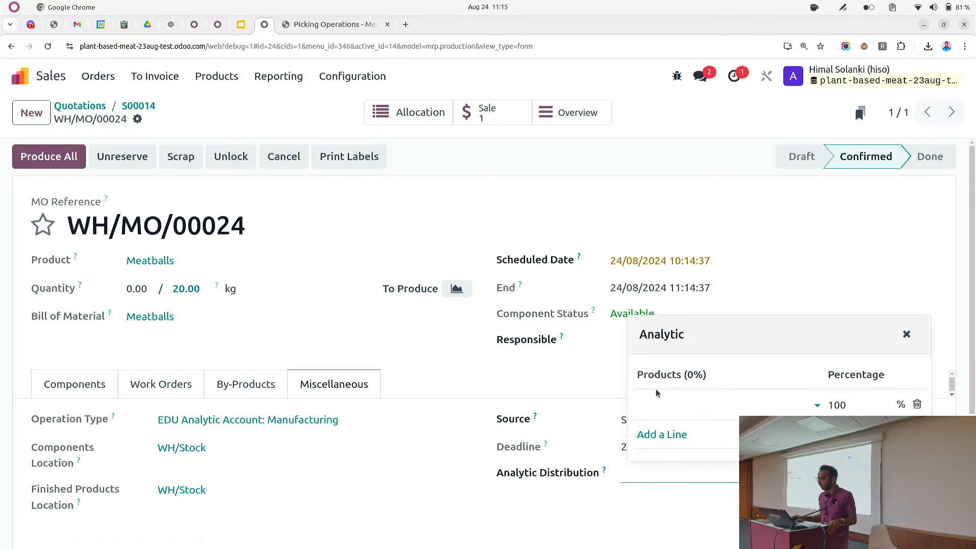
click(661, 406)
click(687, 471)
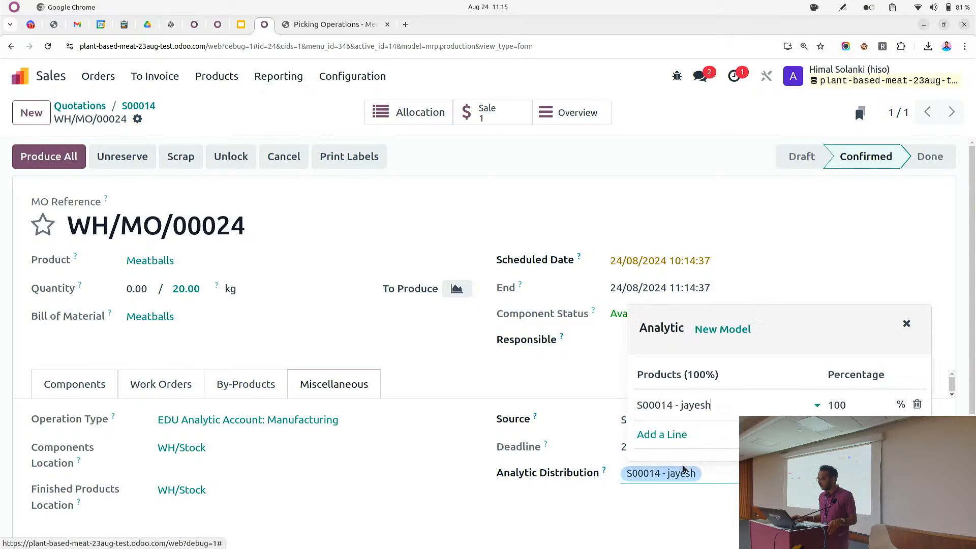
click(360, 126)
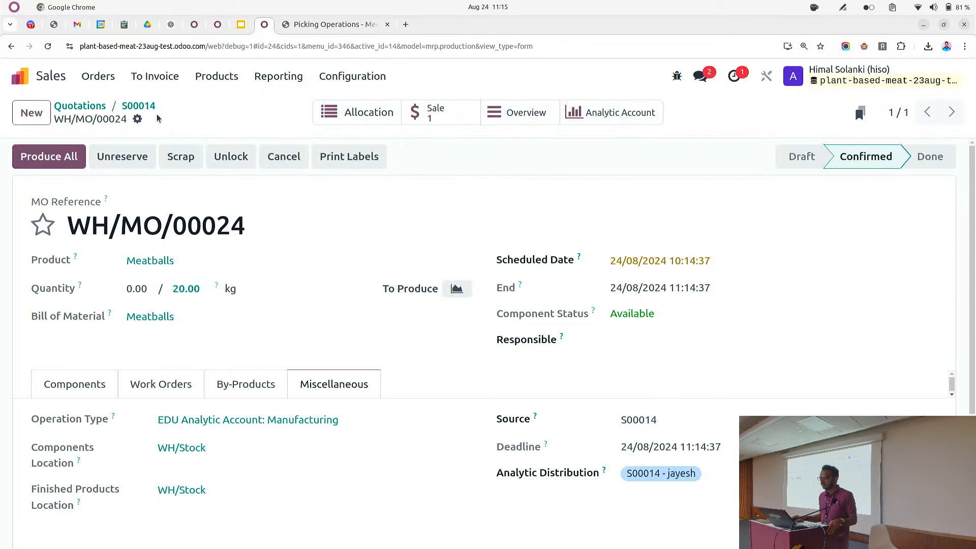
Return to sales order S00014, reopen its manufacturing order, and produce all of the Meatballs
click(144, 106)
scroll(268, 273, up, 3)
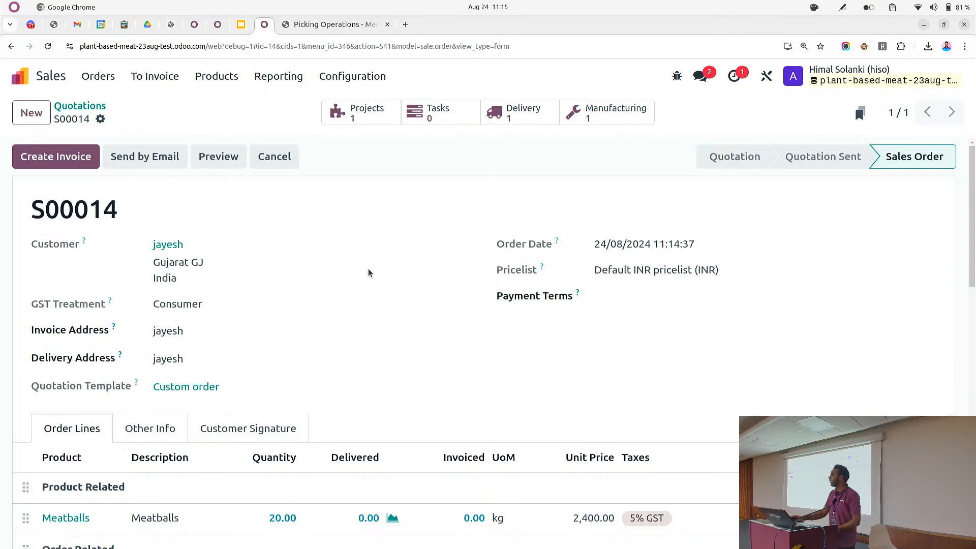
scroll(214, 412, down, 1)
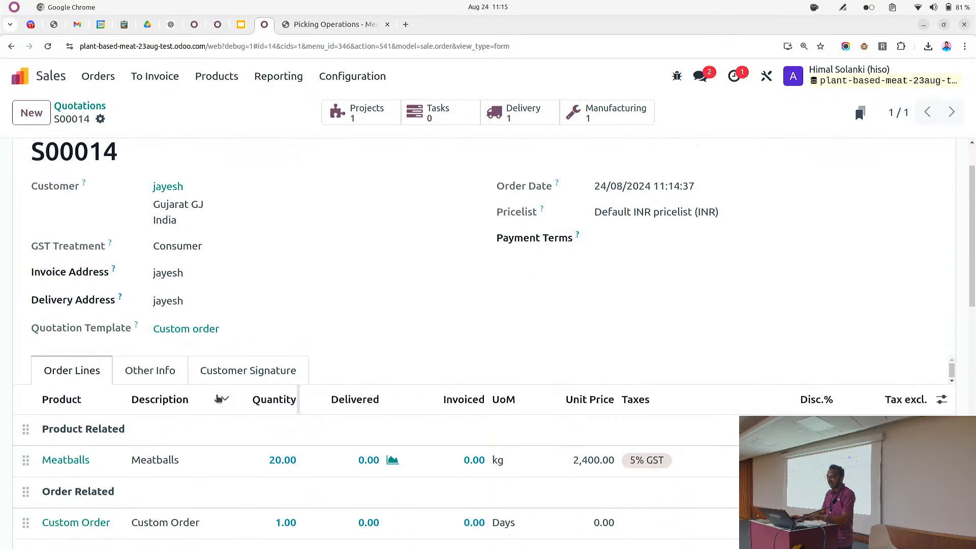
scroll(188, 325, up, 1)
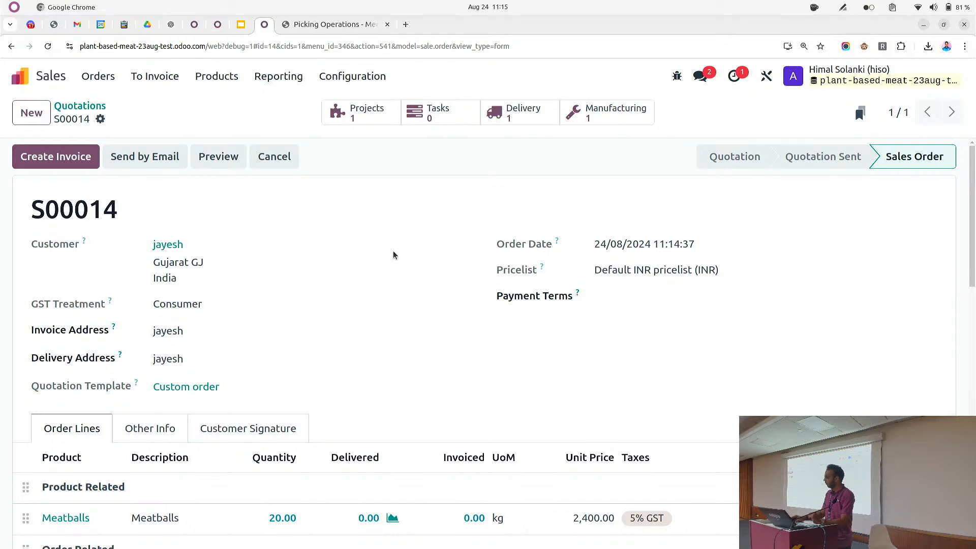
click(607, 113)
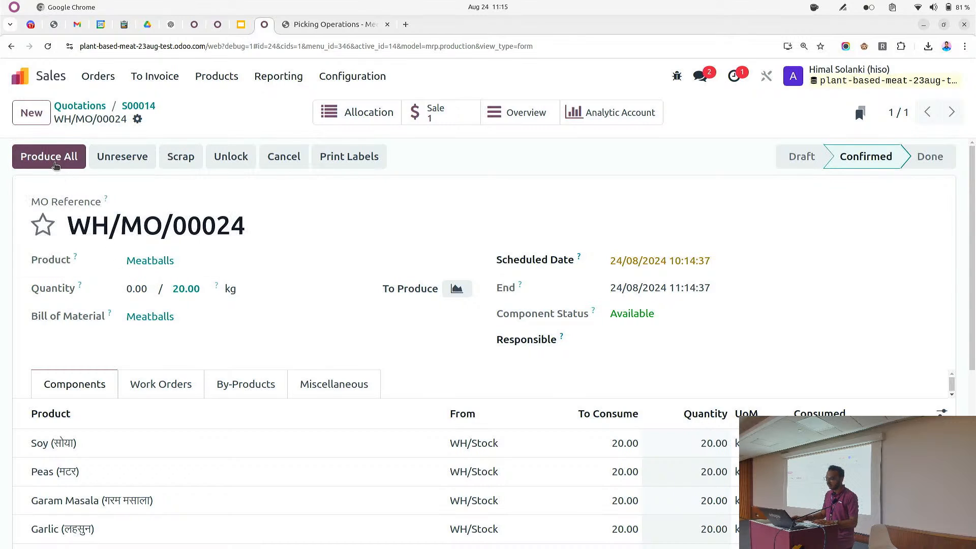
click(50, 158)
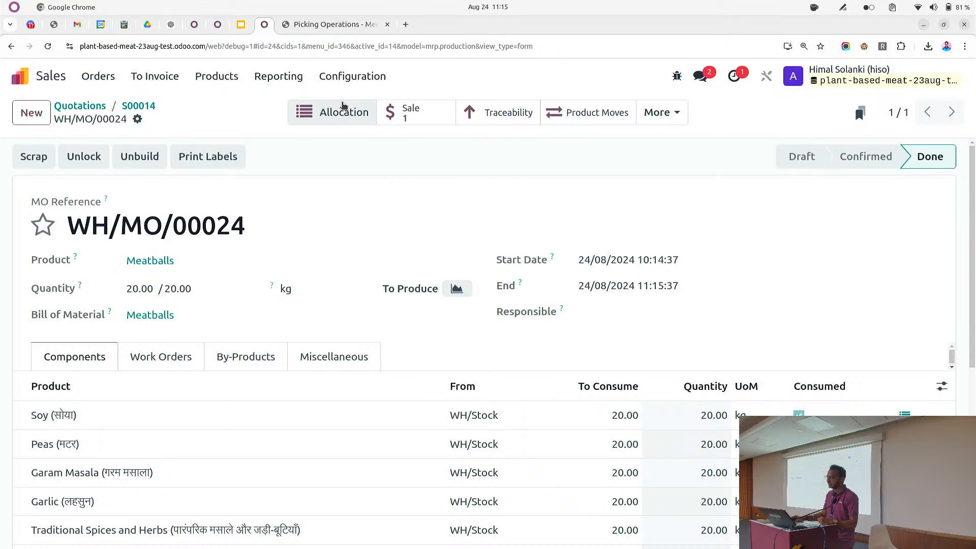
Review the finished manufacturing order's allocation and traceability reports, then return to sales order S00014
click(329, 109)
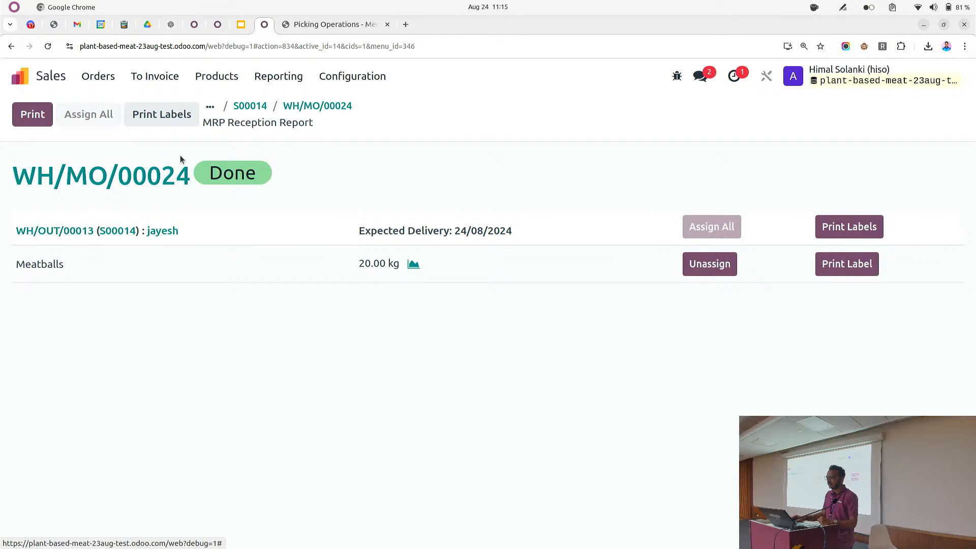
click(316, 107)
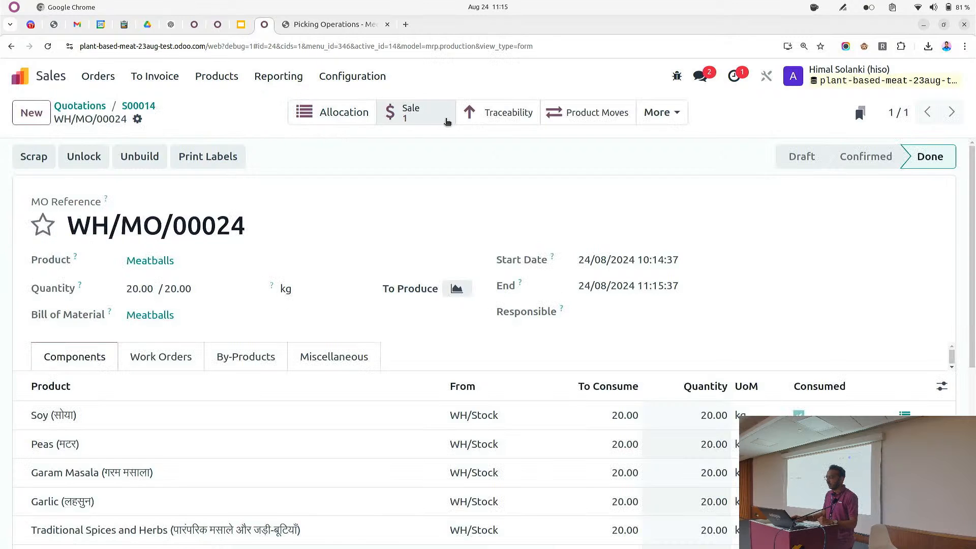
click(514, 119)
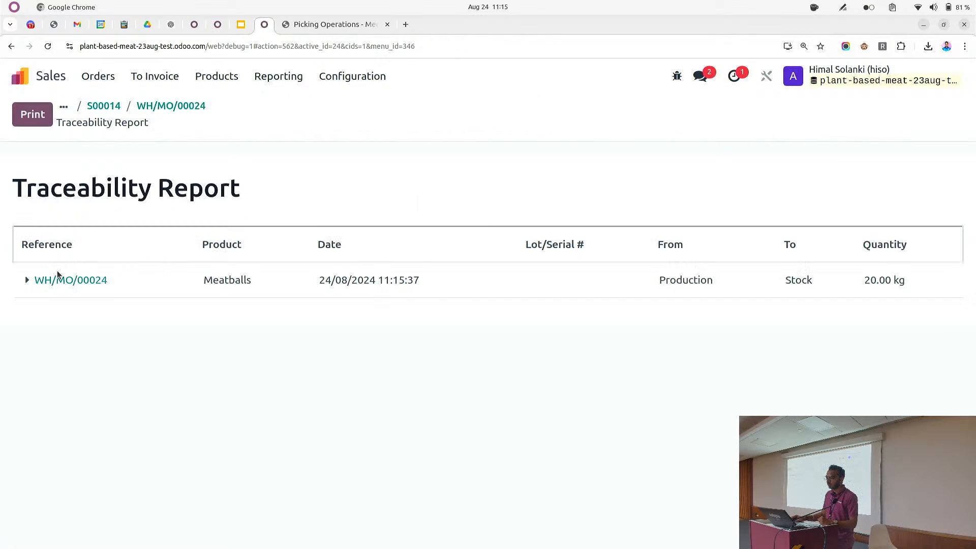
click(27, 280)
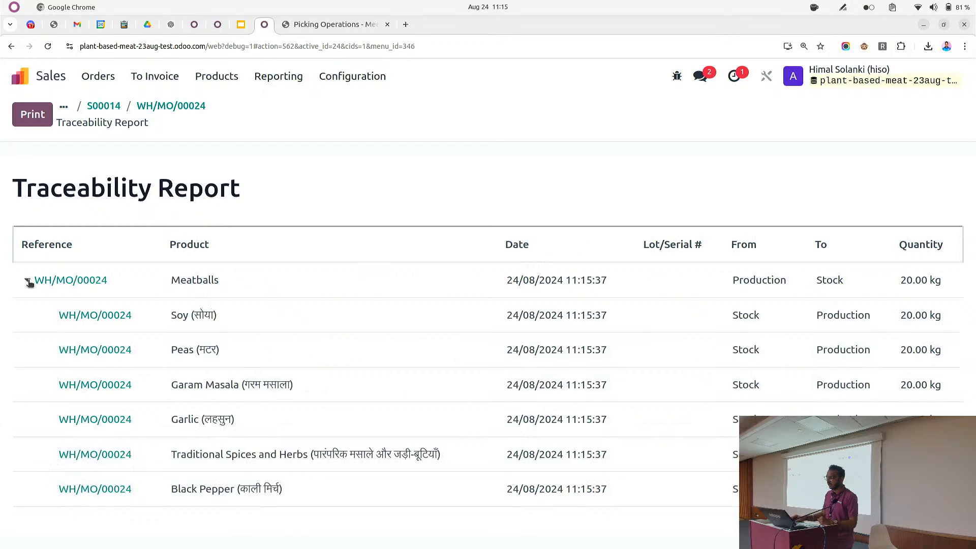
click(199, 112)
click(658, 112)
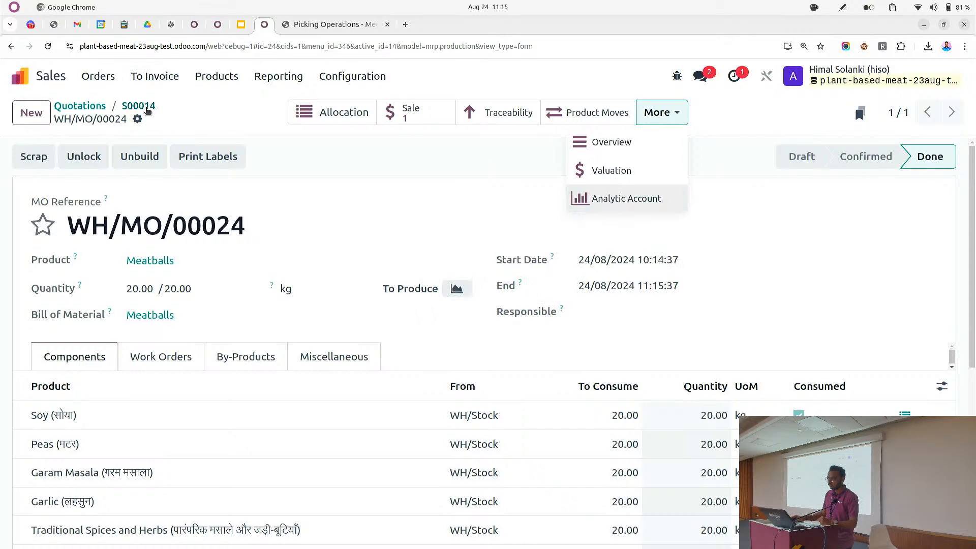
click(138, 107)
scroll(192, 325, down, 3)
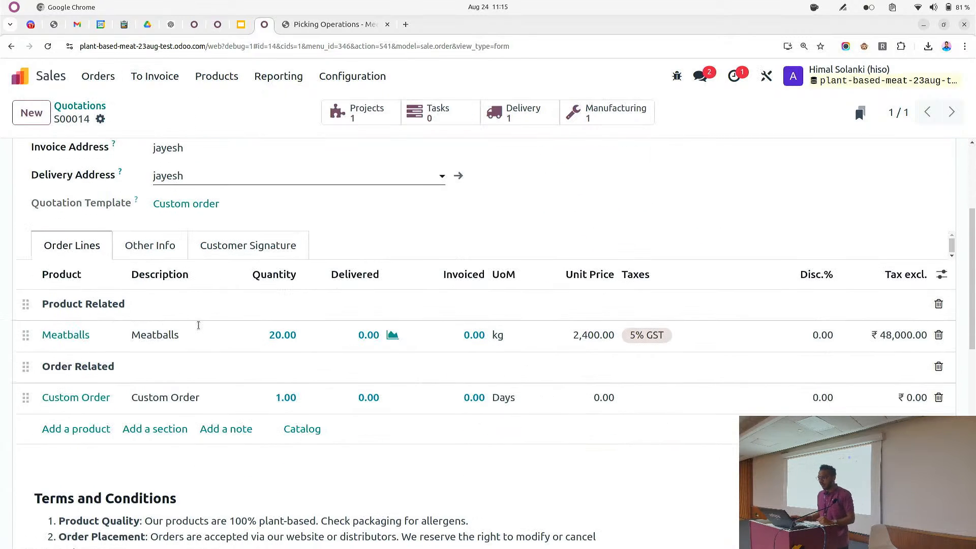
scroll(198, 325, up, 3)
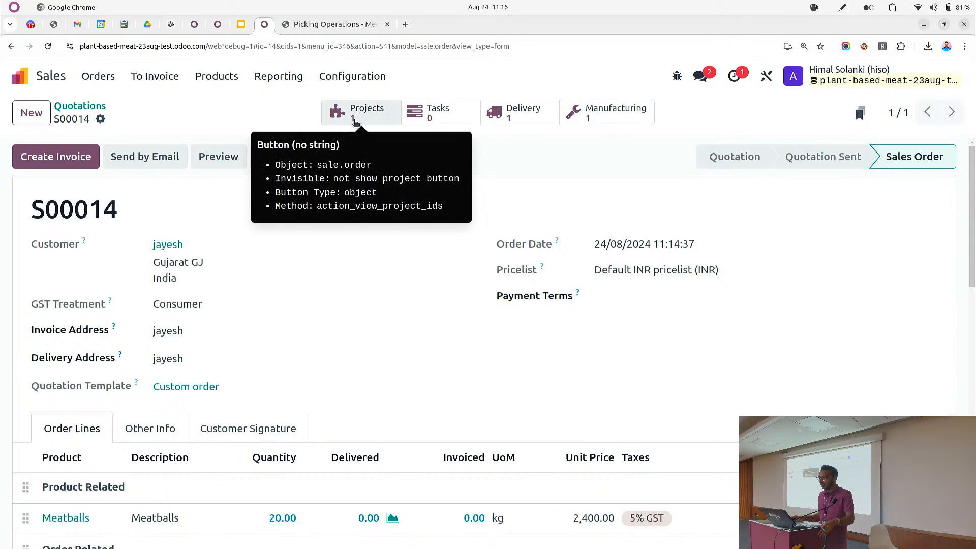
Open the sales order's project and its status updates dashboard, then return to sales order S00014
click(354, 120)
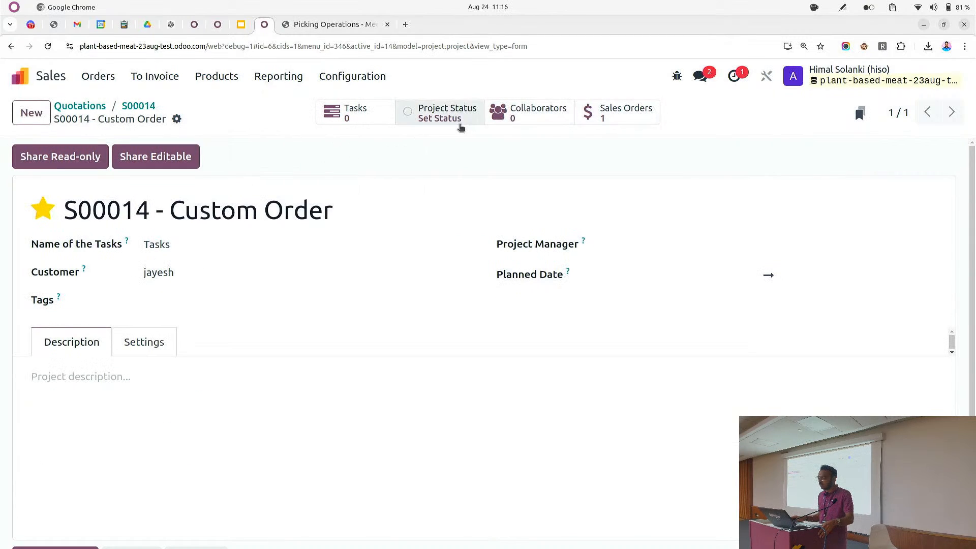
click(447, 113)
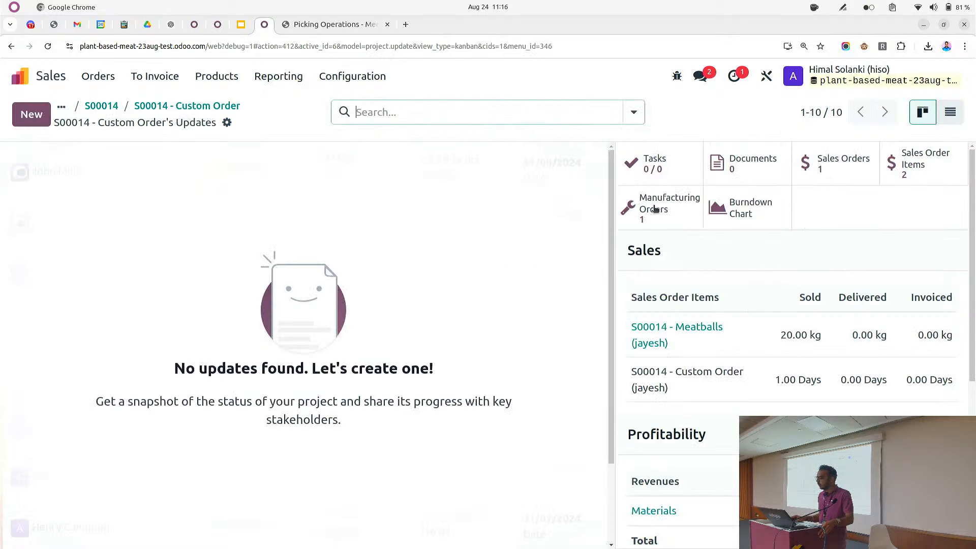
click(206, 106)
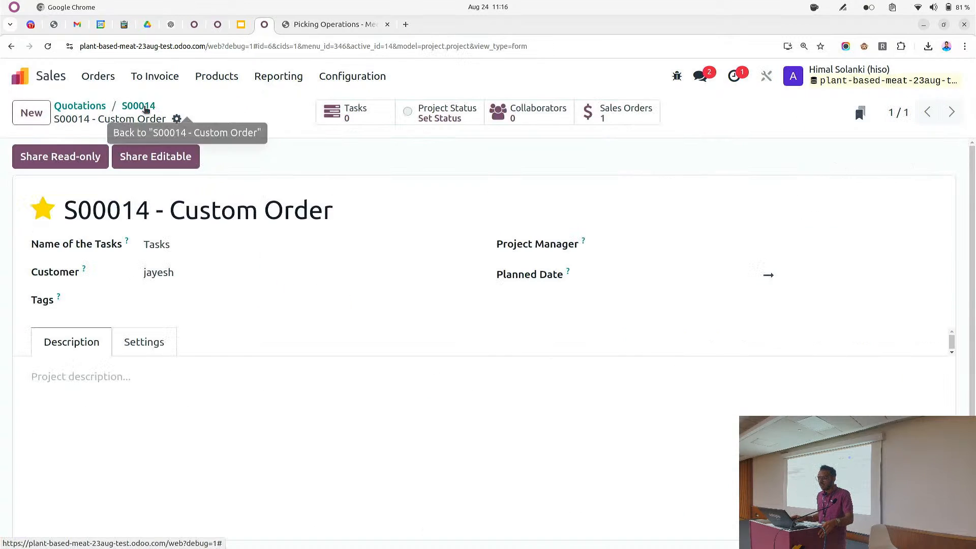
click(139, 106)
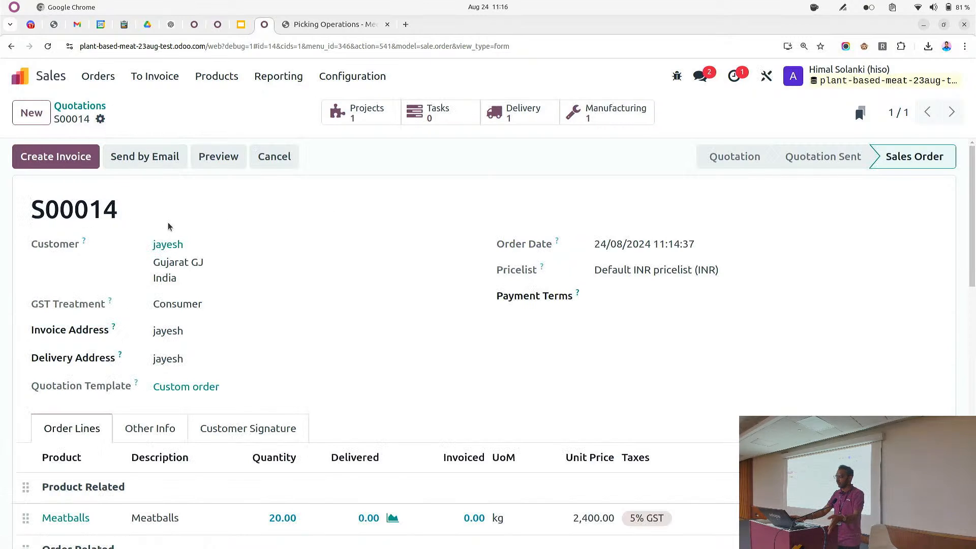
Create a regular invoice for sales order S00014, confirm it, and return to the sales order
click(53, 162)
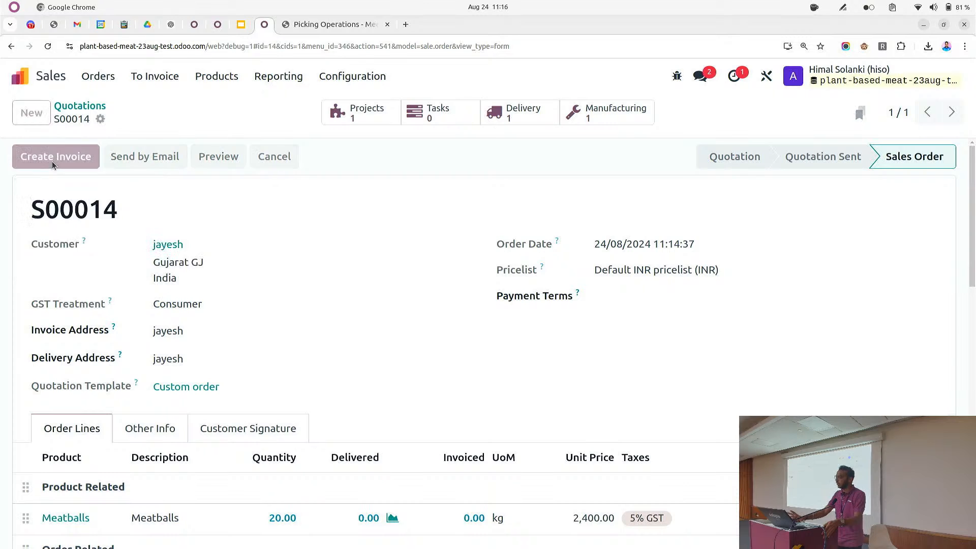
click(189, 383)
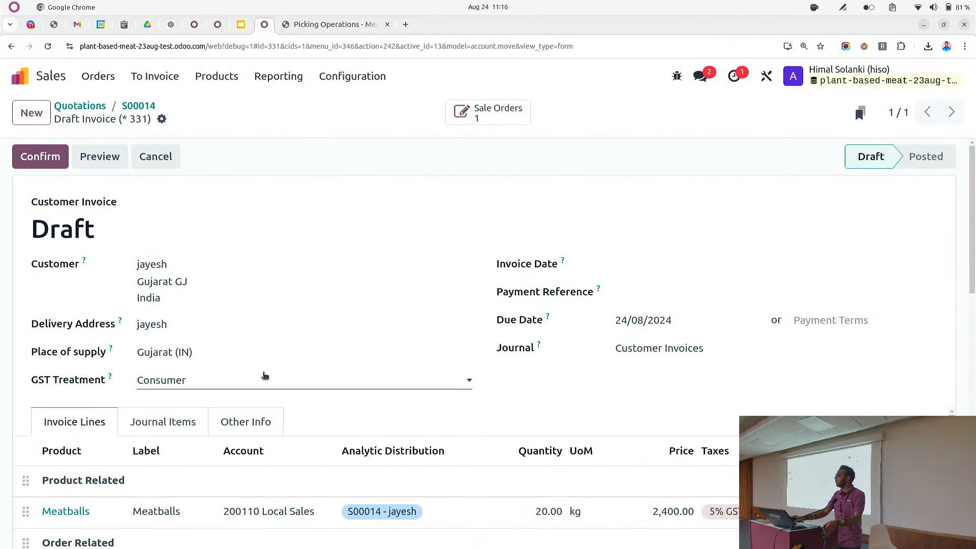
scroll(264, 376, down, 3)
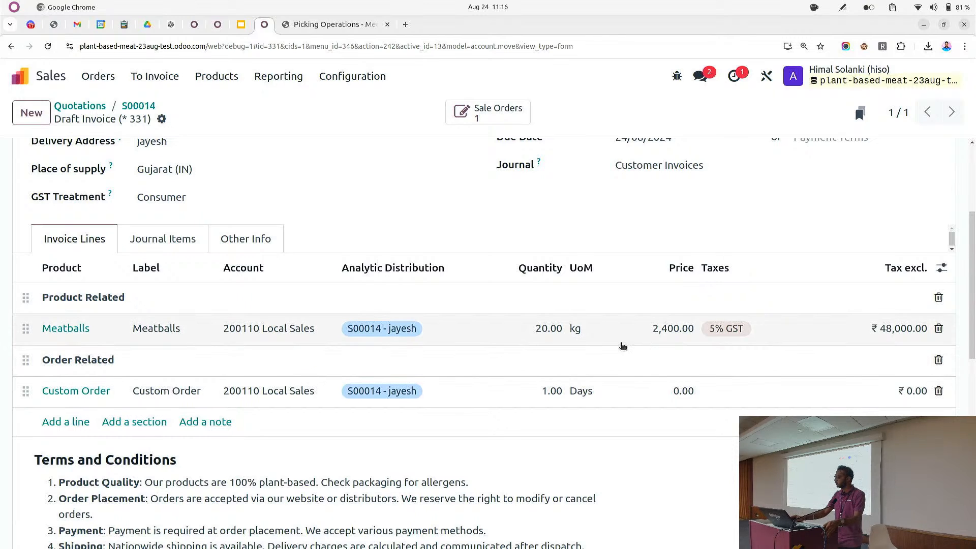
scroll(368, 331, up, 3)
click(46, 160)
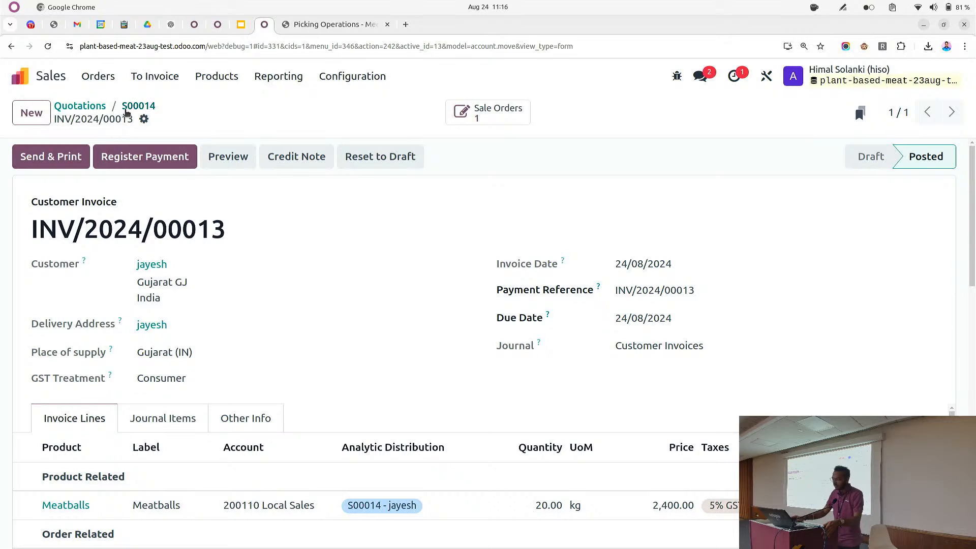
click(127, 111)
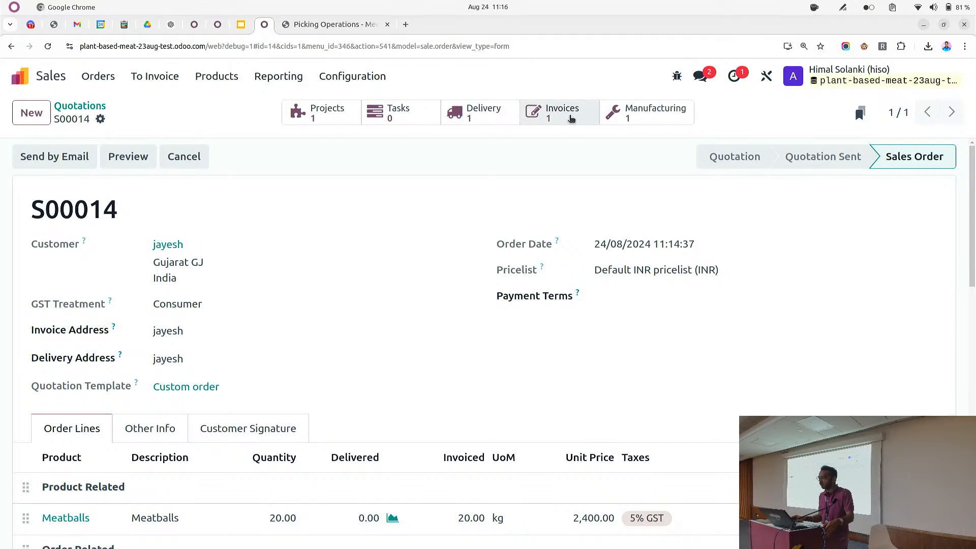
Open the order's invoice from the sales order and return to sales order S00014
click(565, 116)
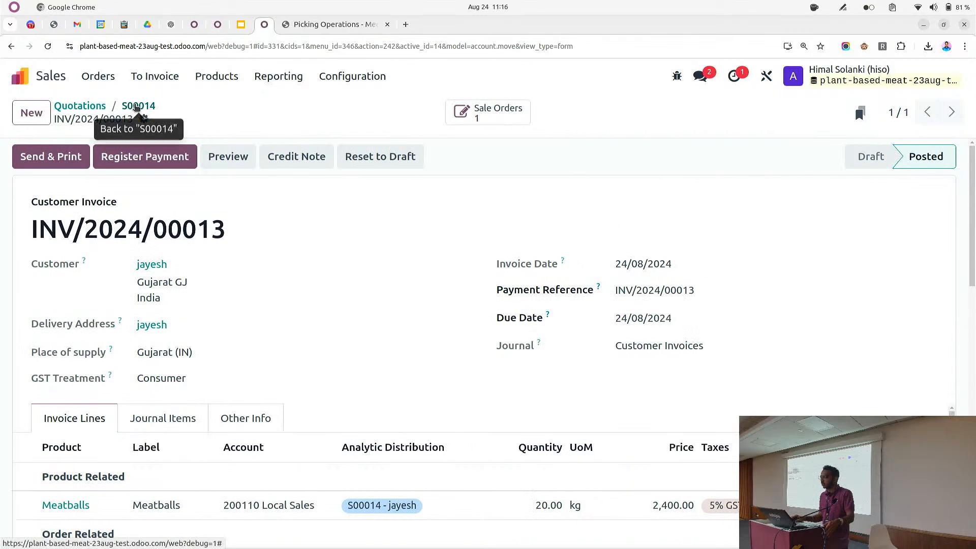
click(136, 106)
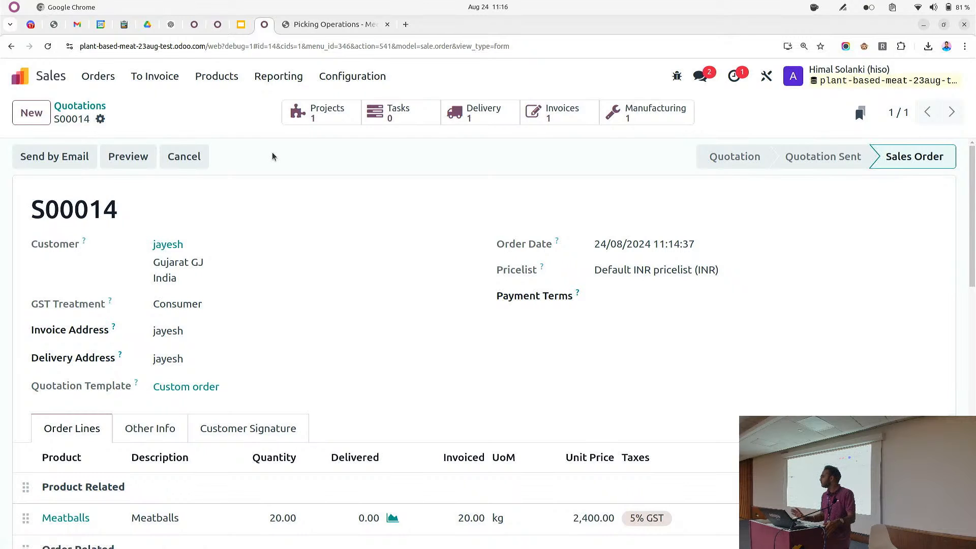
scroll(235, 224, down, 3)
scroll(236, 224, up, 3)
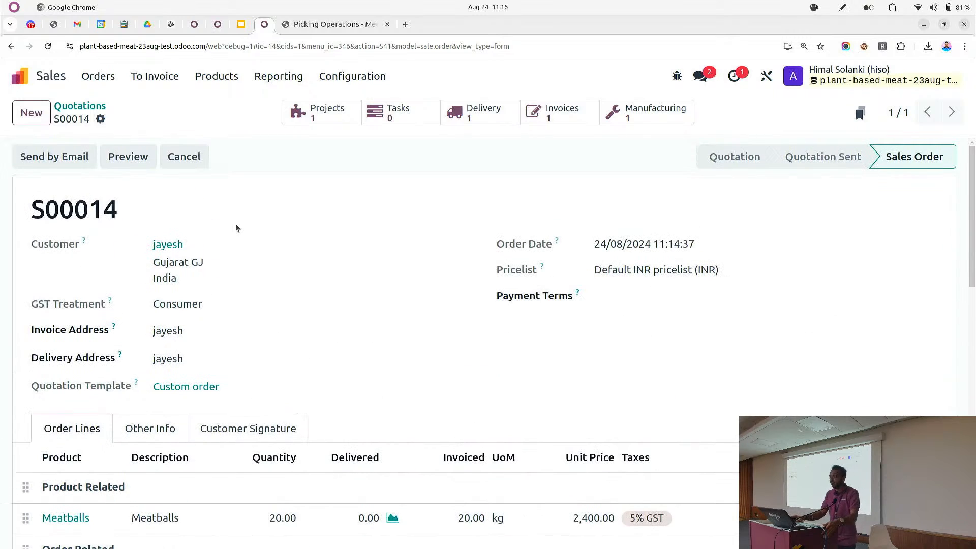
Switch to the Project app and open the S00012 - Custom Order project's updates dashboard
click(79, 106)
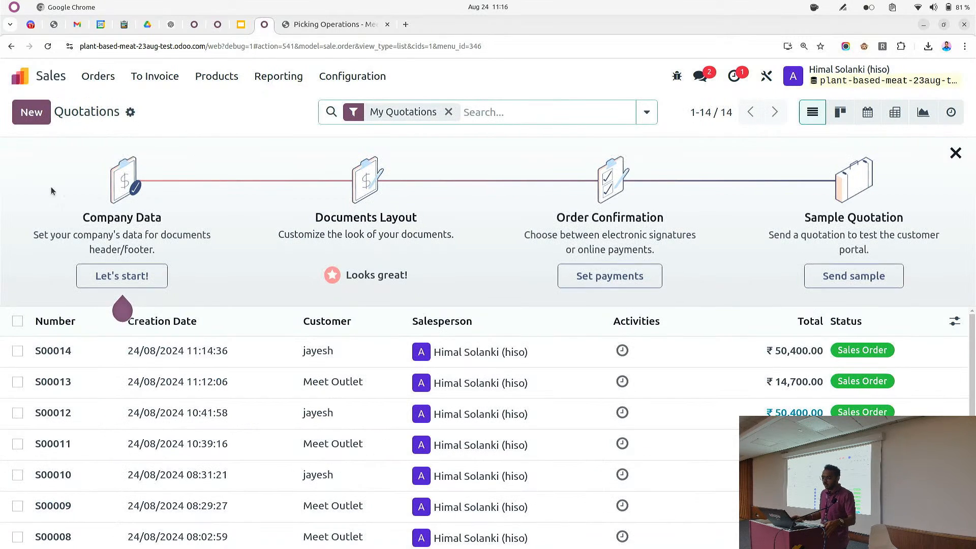
click(24, 84)
text(proj)
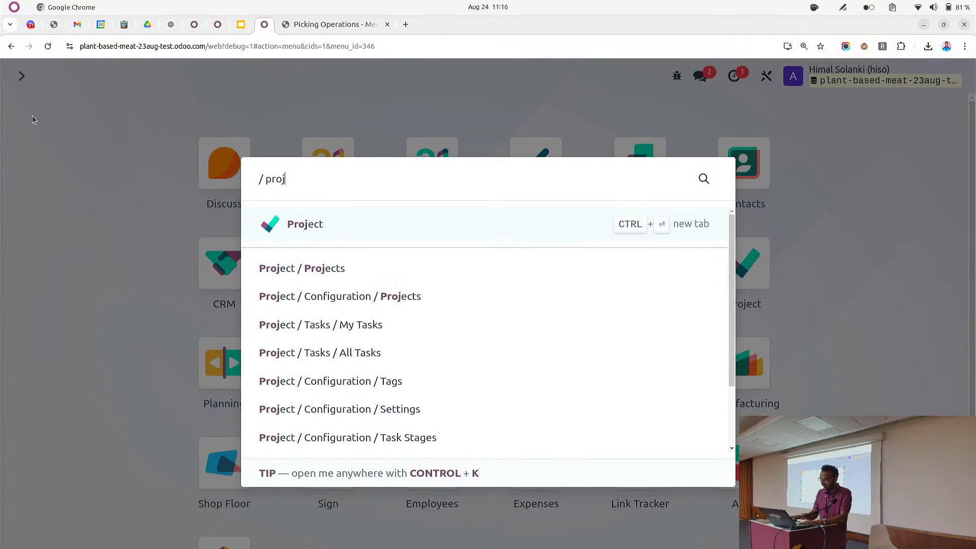
key(Return)
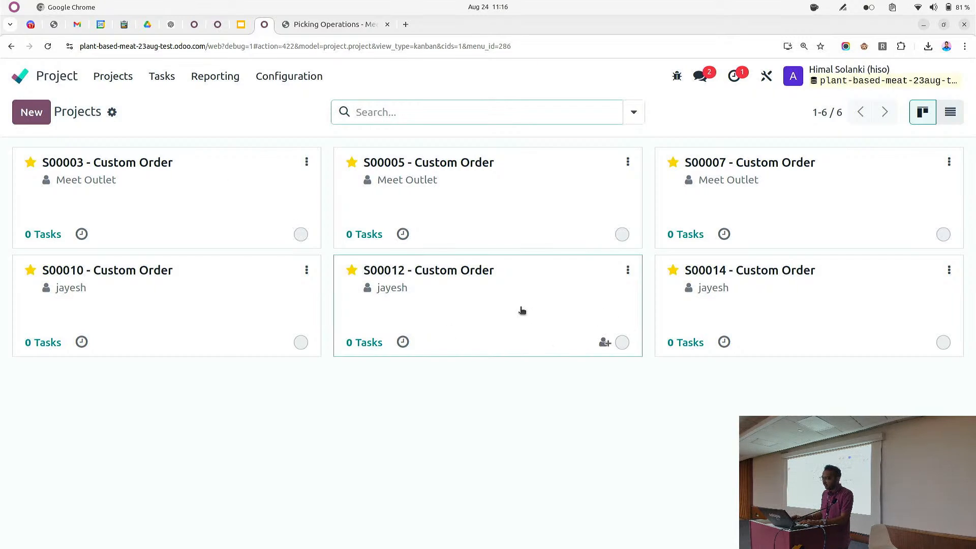
click(503, 308)
click(239, 118)
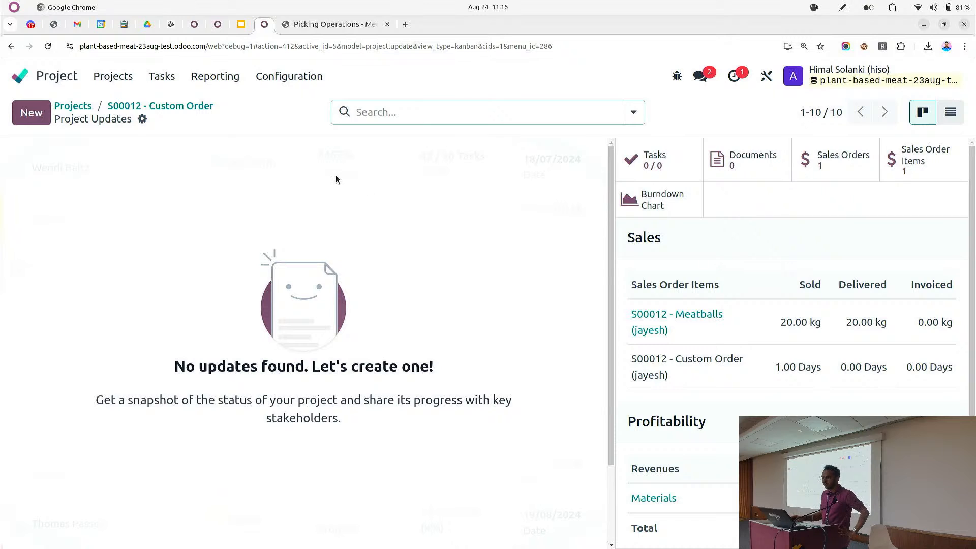
click(185, 108)
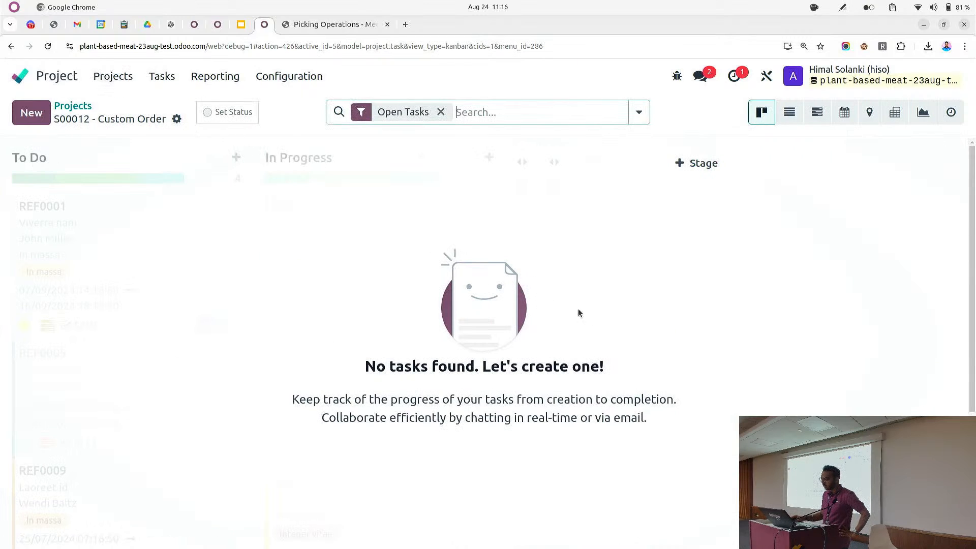
Open the S00014 - Custom Order project's updates dashboard and review its sales and profitability figures
click(76, 106)
click(762, 311)
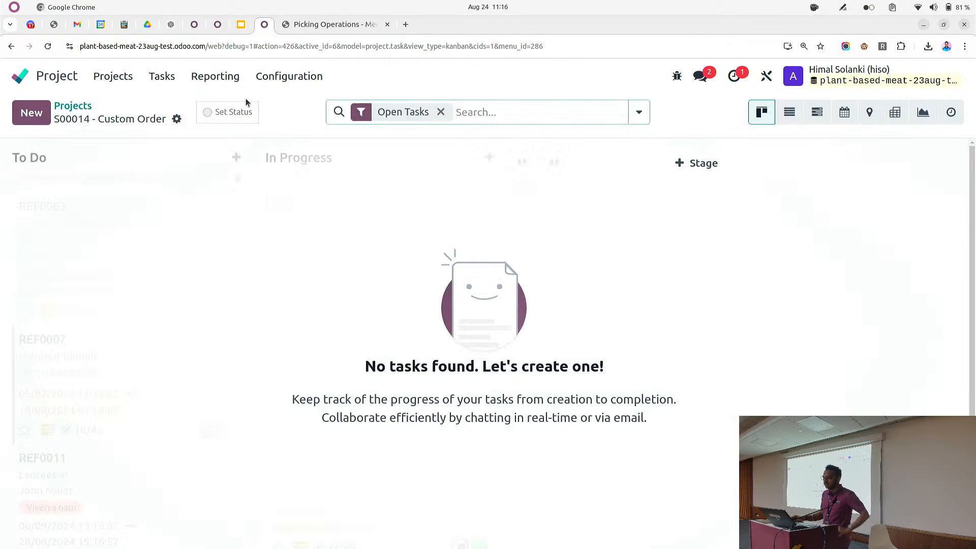
click(238, 115)
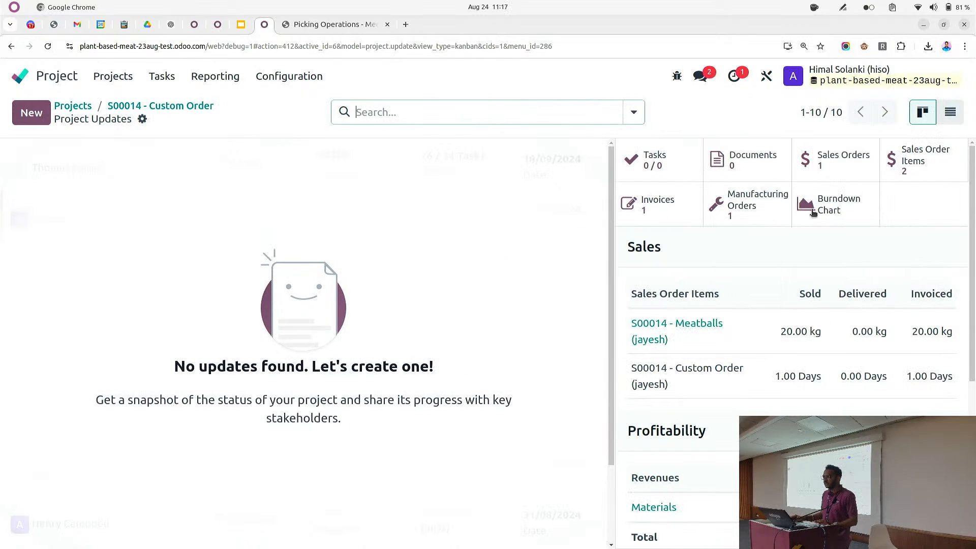
scroll(732, 289, down, 1)
scroll(732, 289, down, 5)
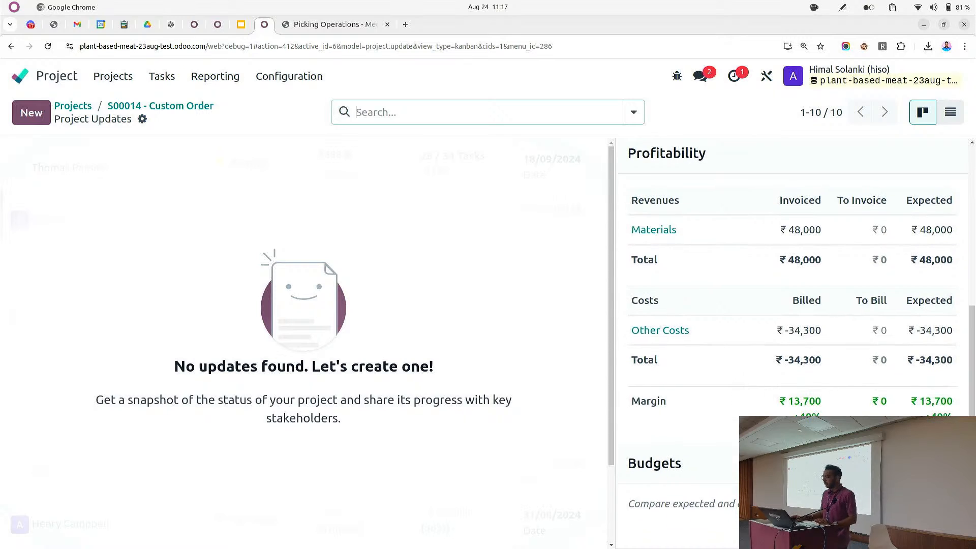
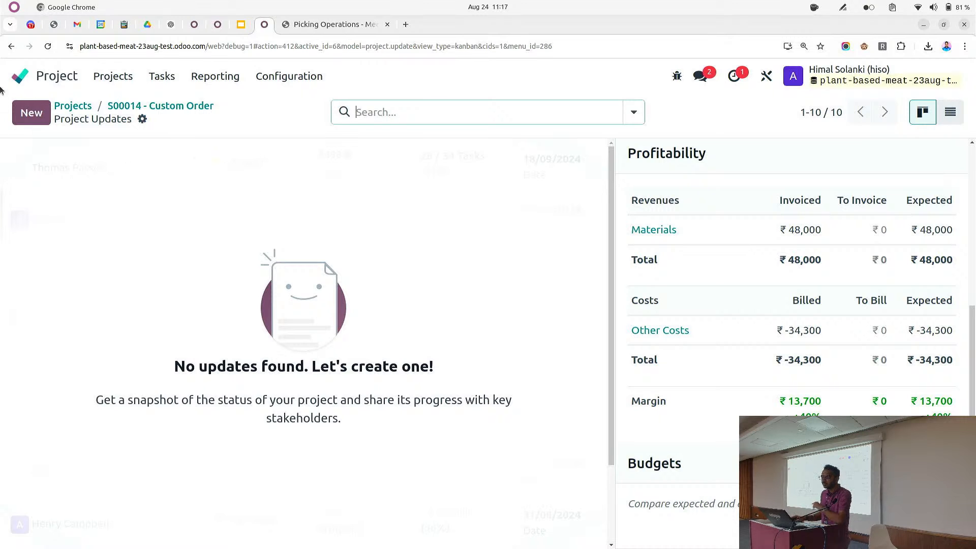
Open the vendor bills list in Accounting and start a new bill
click(23, 76)
text(bi)
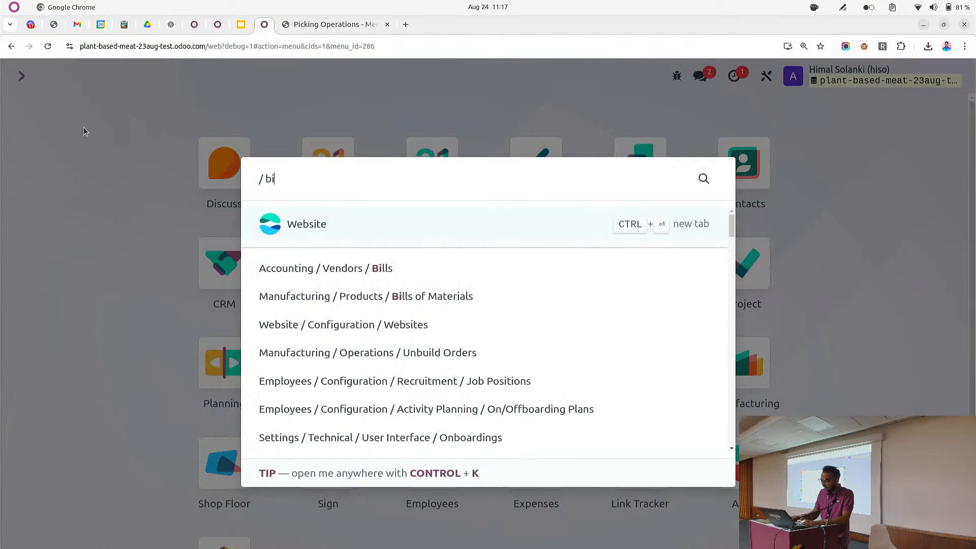
text(ll)
key(Return)
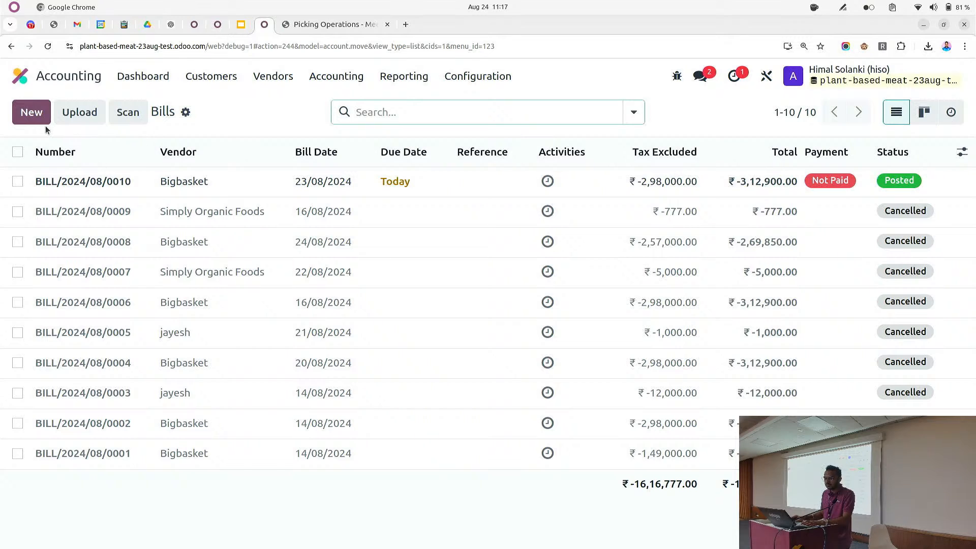
click(45, 123)
Set the bill's vendor to Simply Organic Foods
click(212, 264)
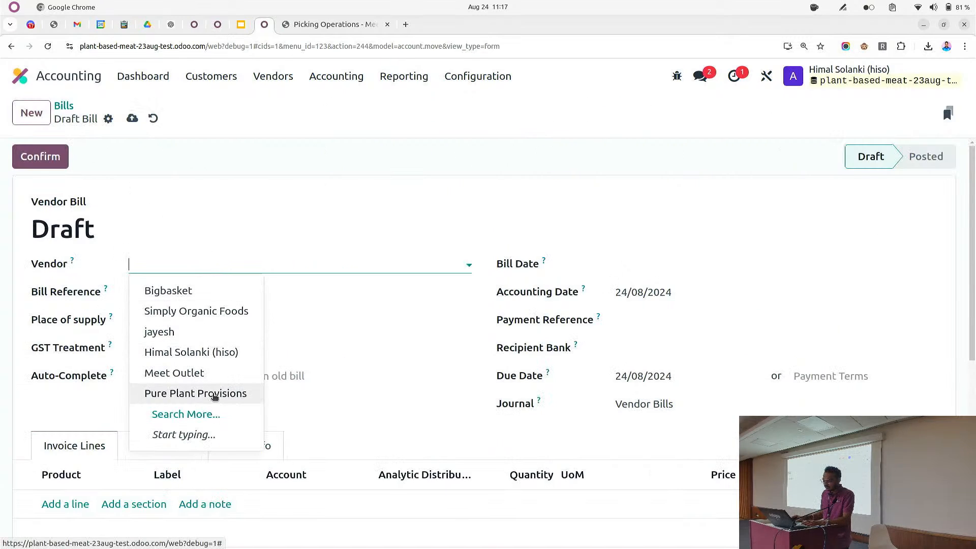
click(213, 394)
double_click(233, 261)
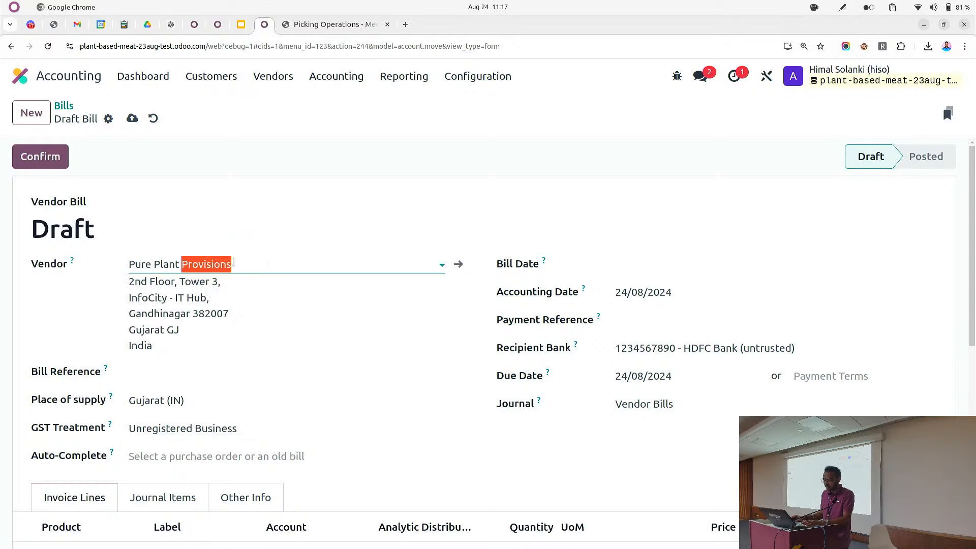
click(234, 261)
click(213, 289)
Add an invoice line labelled 'Lunch with customer' with a price of 5000
scroll(191, 356, down, 3)
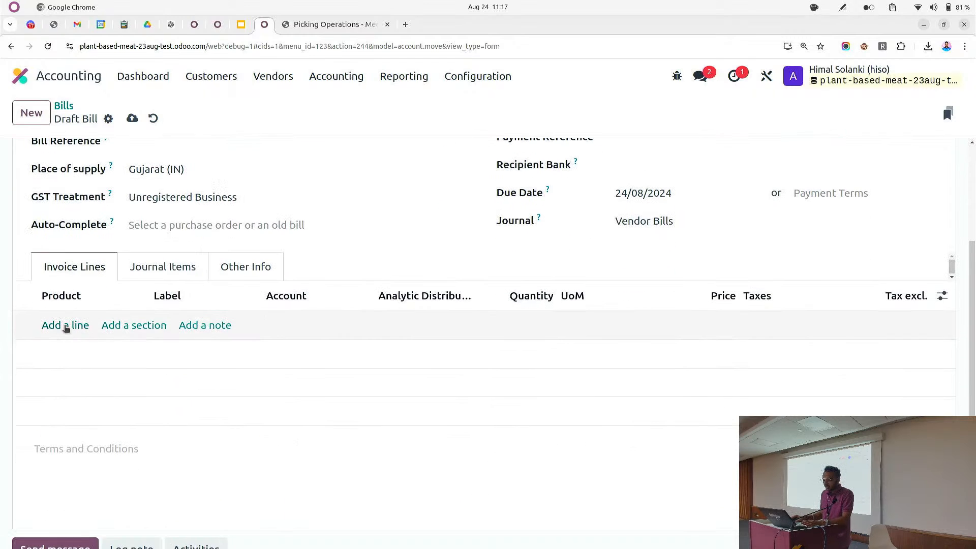
click(69, 326)
click(173, 330)
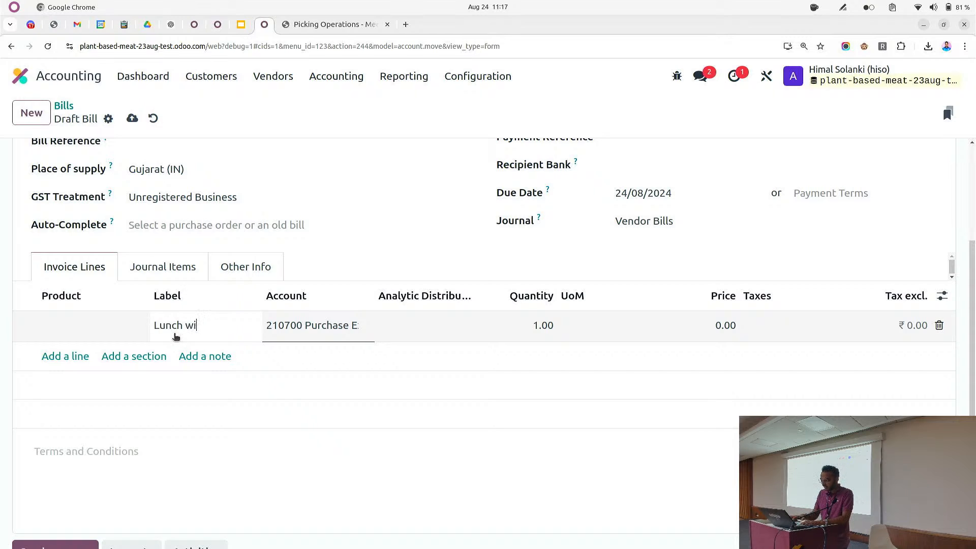
text(Lunch with cy)
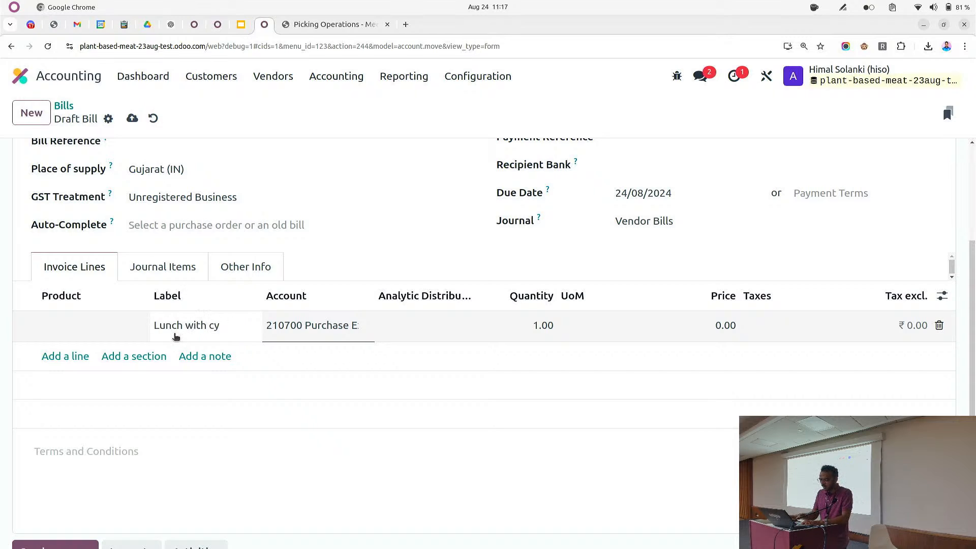
text(usomer)
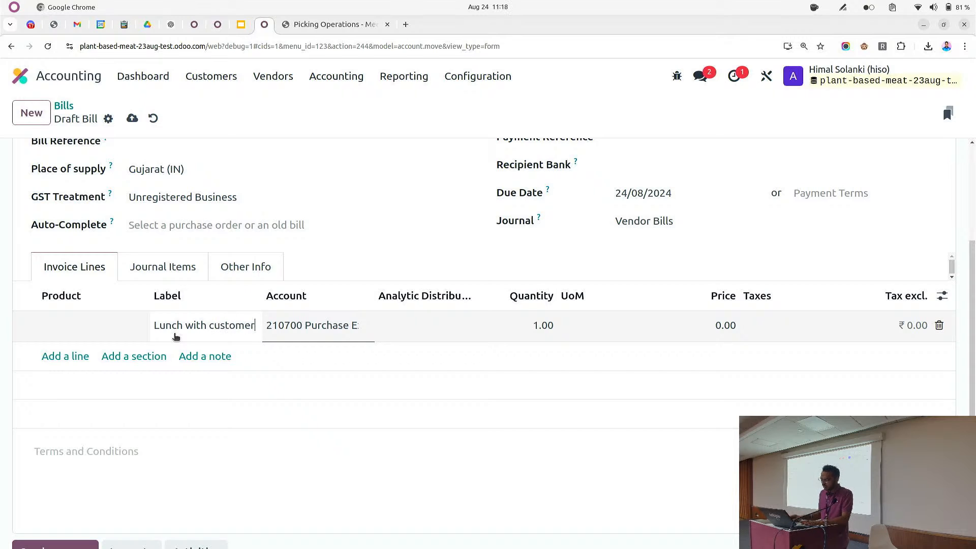
click(711, 335)
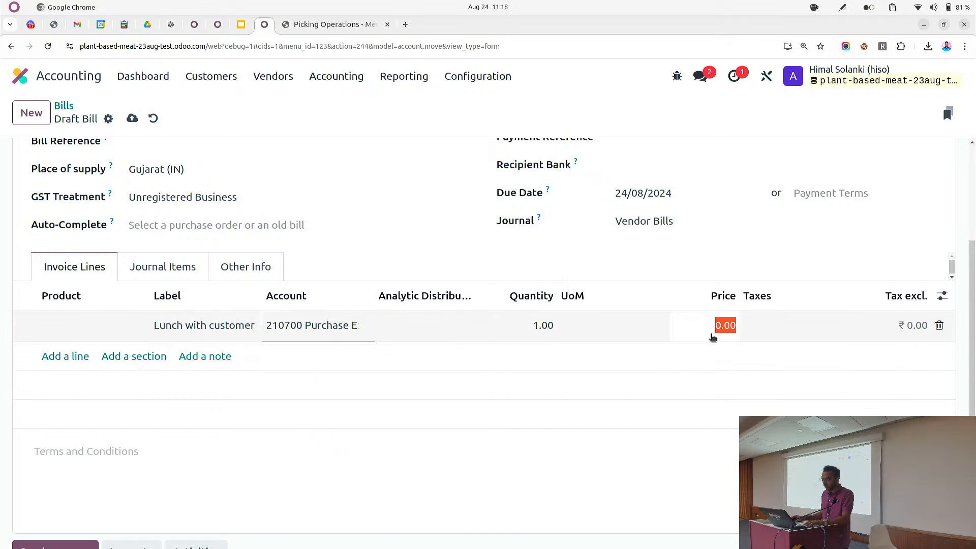
text(1)
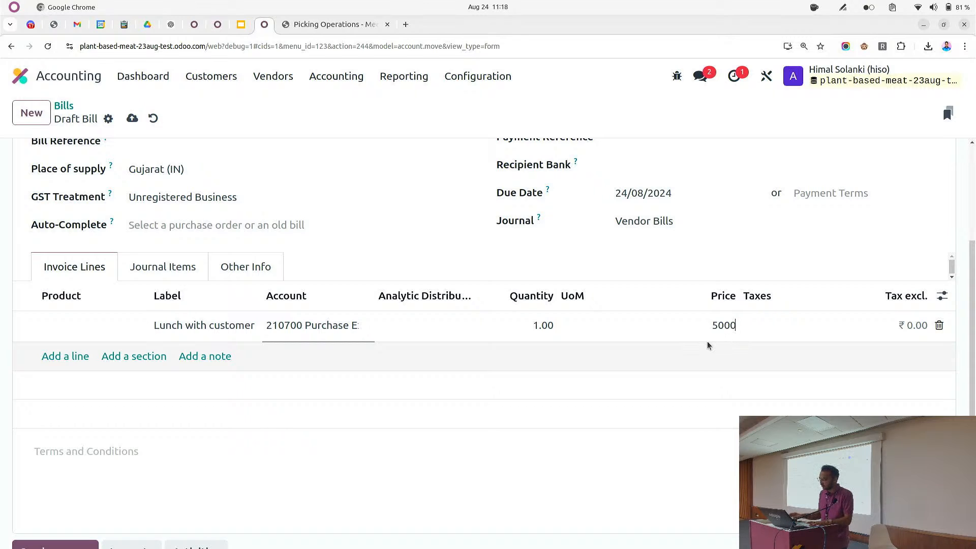
text(000)
click(707, 346)
Set the bill date to 23/08/2024
scroll(714, 379, up, 3)
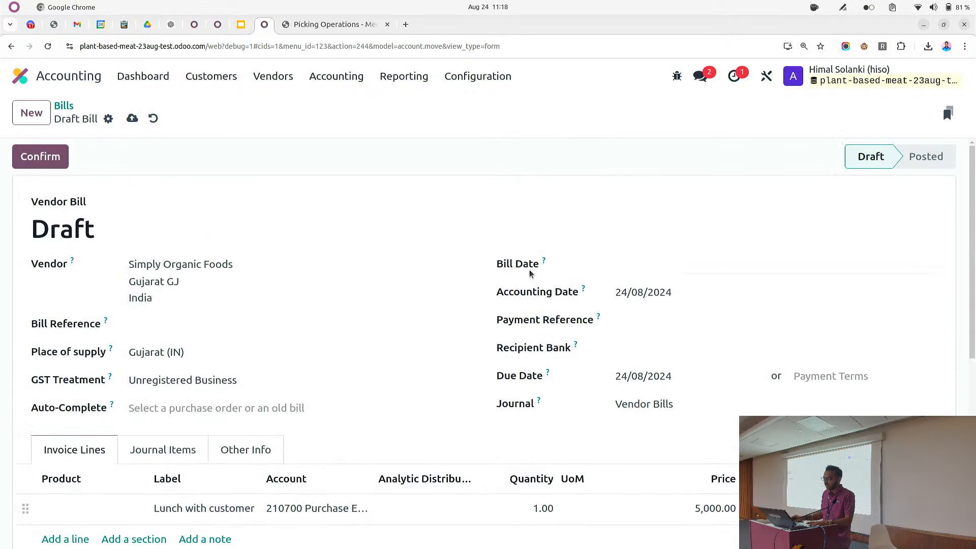
click(612, 266)
click(548, 314)
Assign the line's analytic distribution 100% to the S00014 analytic account
scroll(500, 354, down, 2)
click(442, 387)
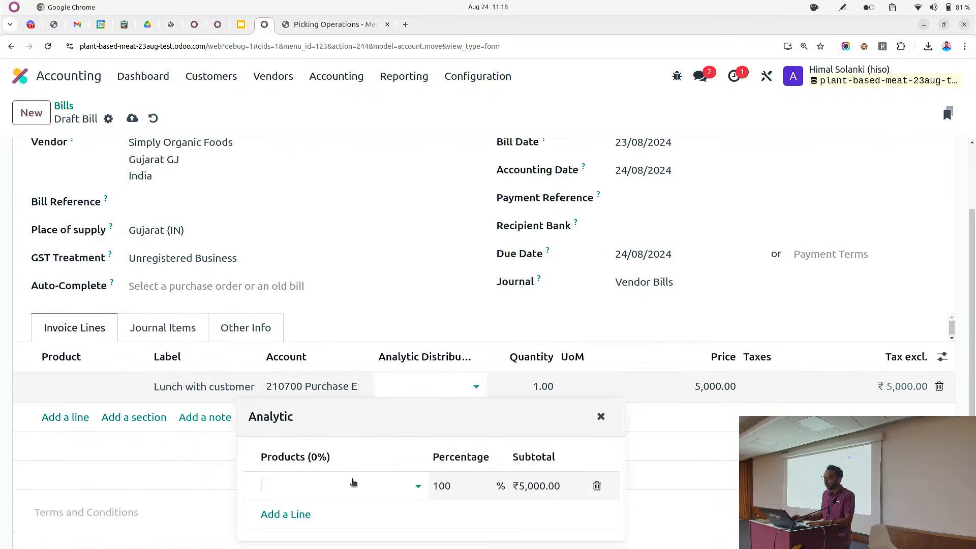
click(353, 484)
click(326, 360)
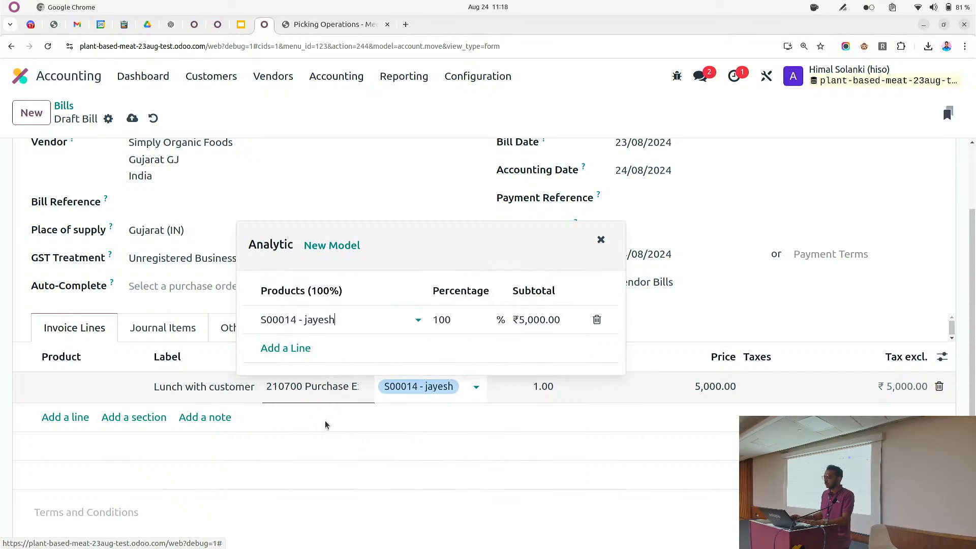
click(325, 424)
Save and confirm the vendor bill
scroll(325, 407, up, 2)
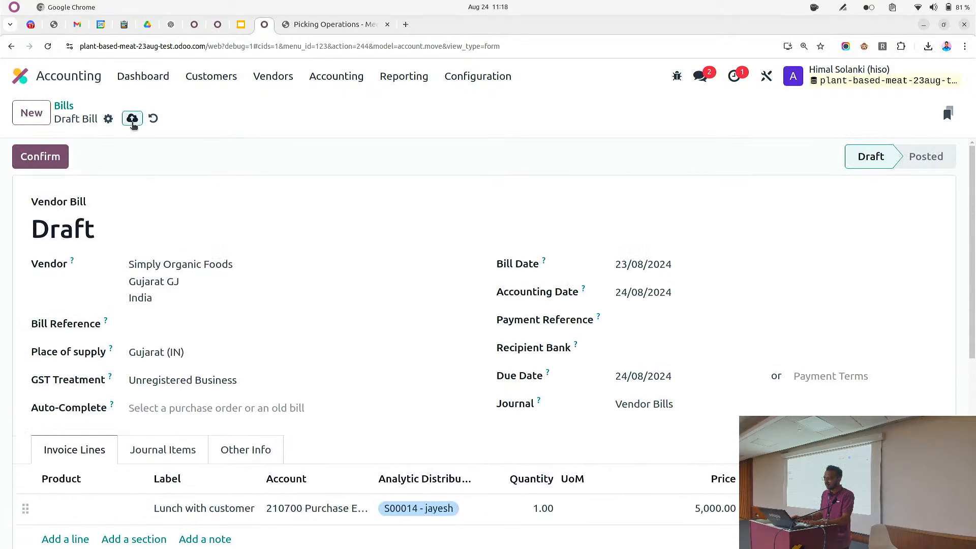
click(132, 120)
click(40, 156)
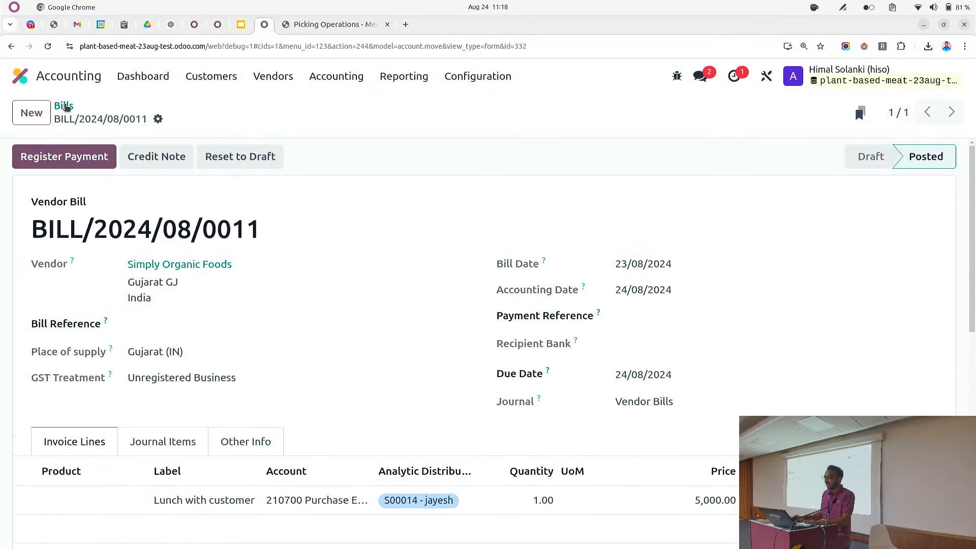
Return to the S00014 - Custom Order project's updates dashboard in the Project app
click(61, 75)
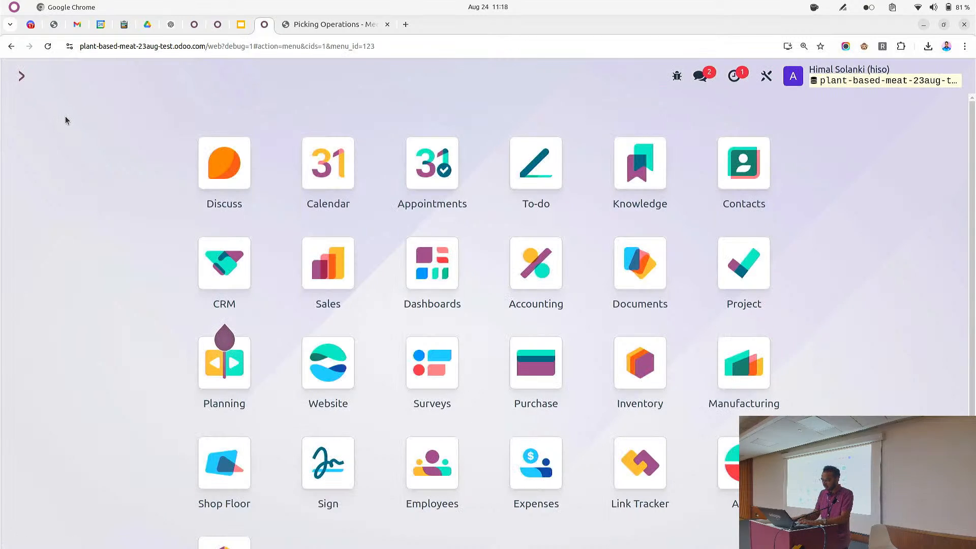
text(proje)
key(Return)
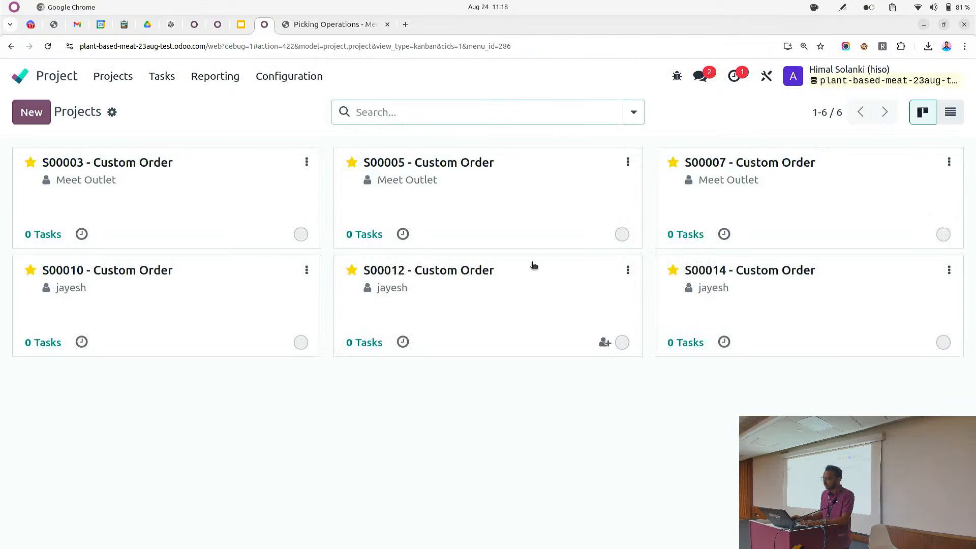
click(706, 322)
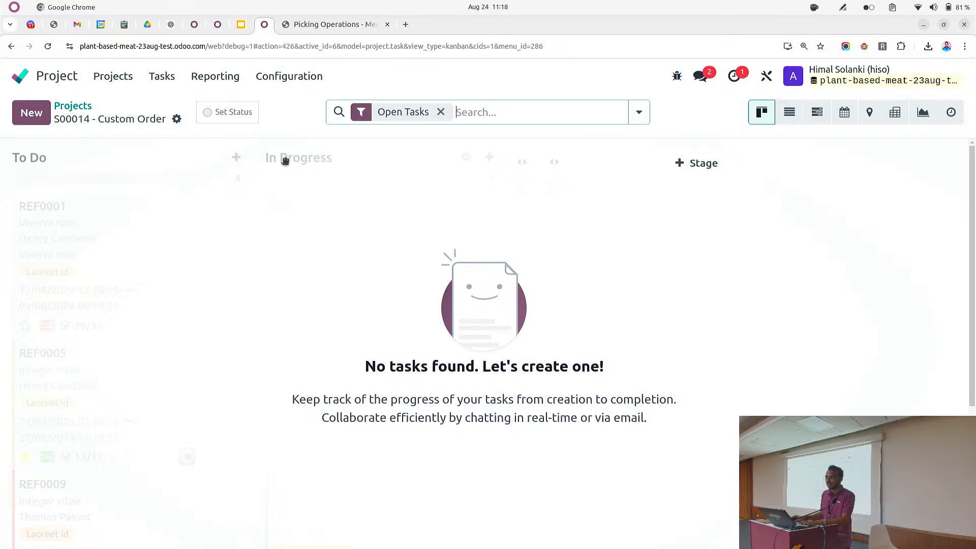
click(241, 121)
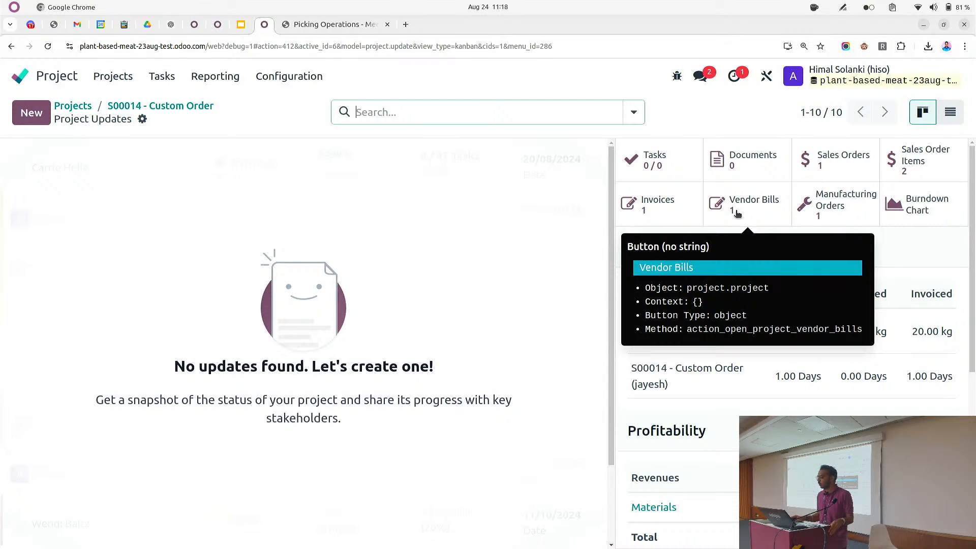
Review the project's sales order items and profitability revenues, costs and margin
scroll(702, 319, down, 5)
scroll(703, 318, down, 2)
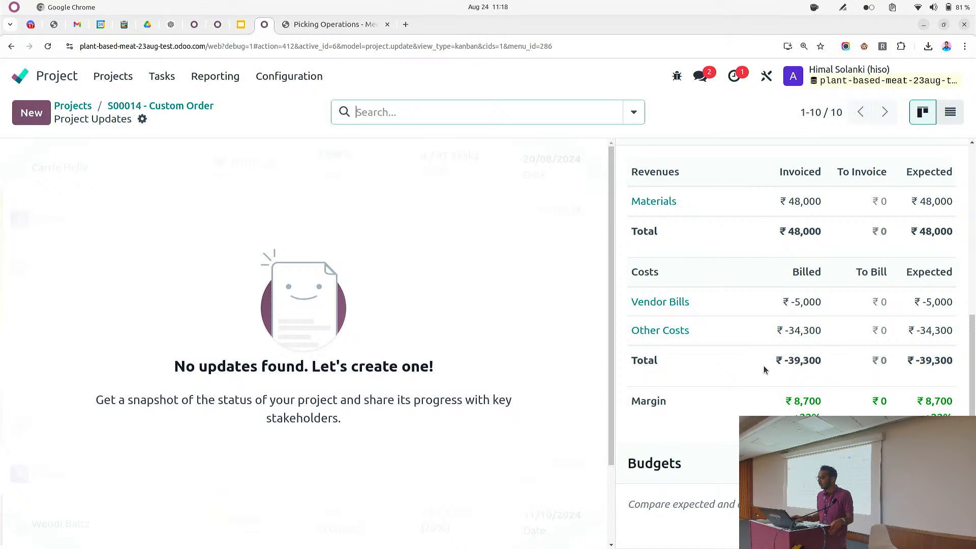
scroll(763, 371, up, 4)
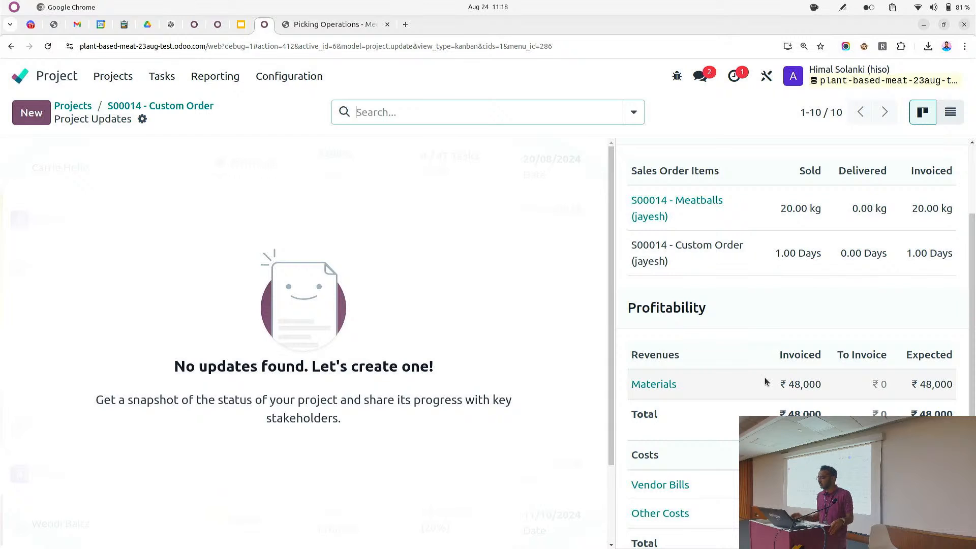
scroll(764, 380, up, 2)
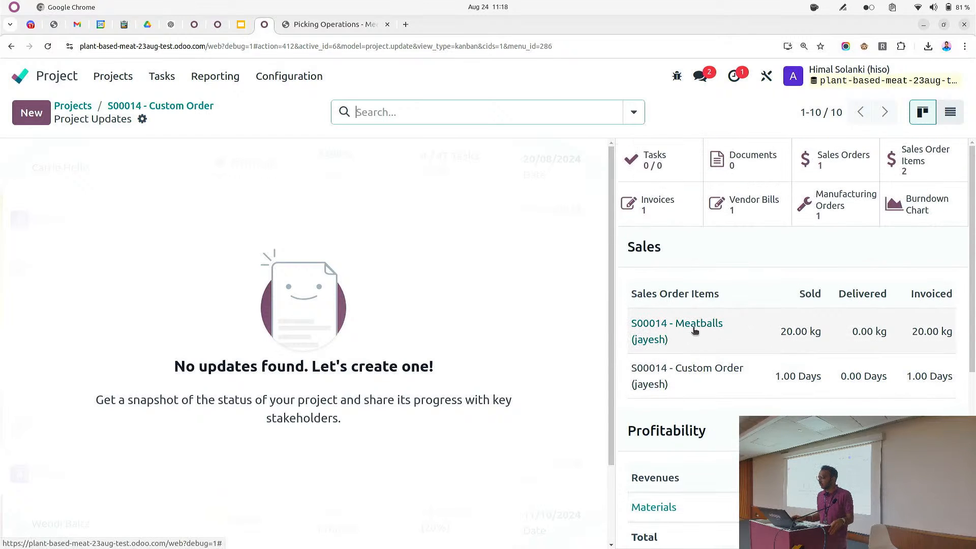
scroll(675, 334, down, 4)
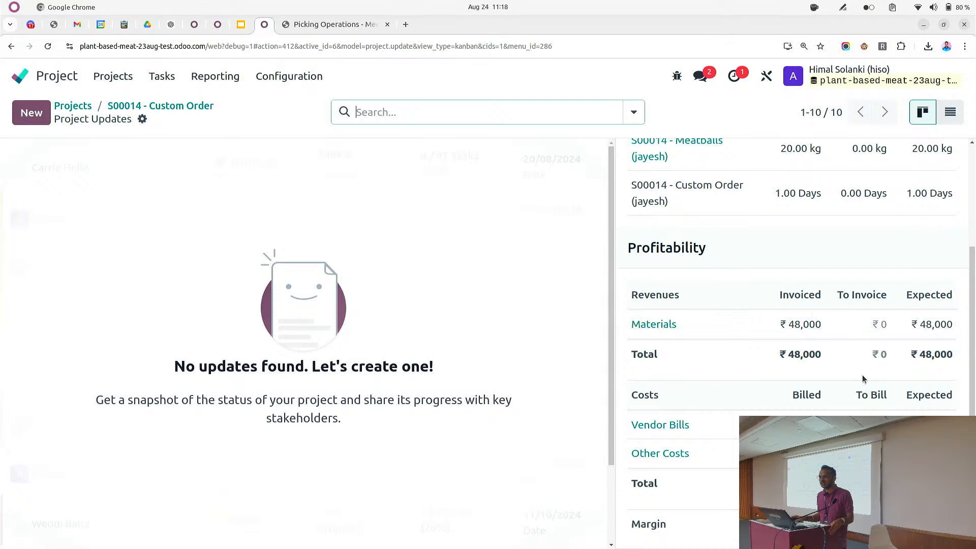
scroll(813, 356, down, 3)
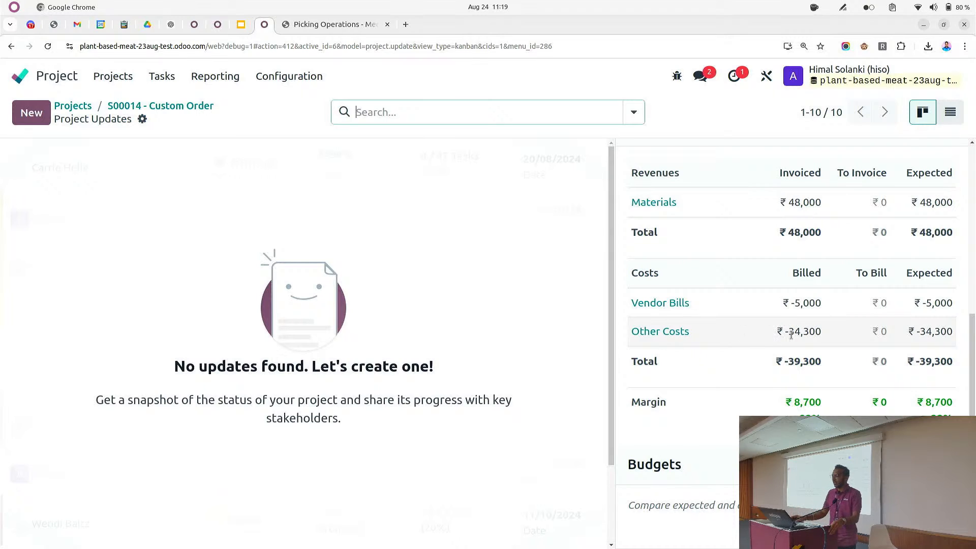
scroll(796, 329, up, 2)
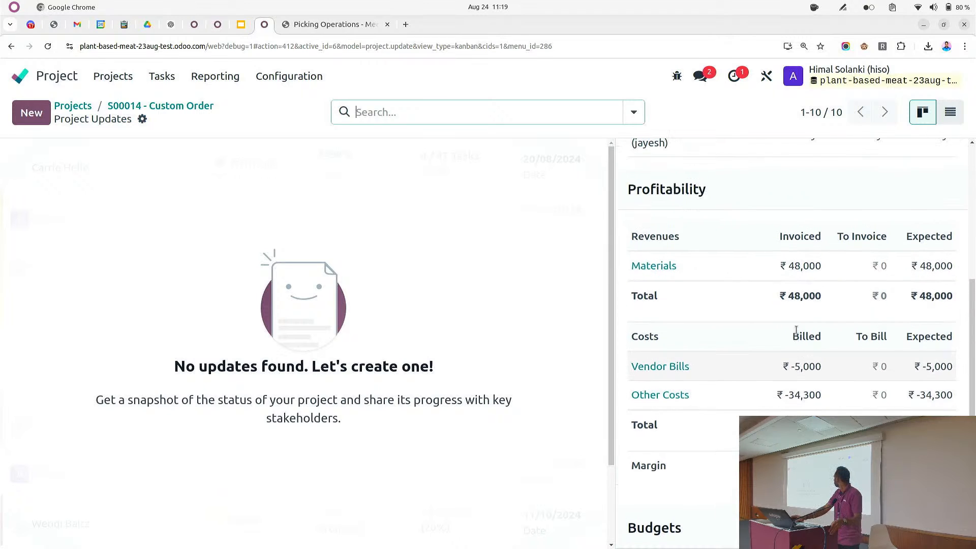
scroll(795, 329, up, 5)
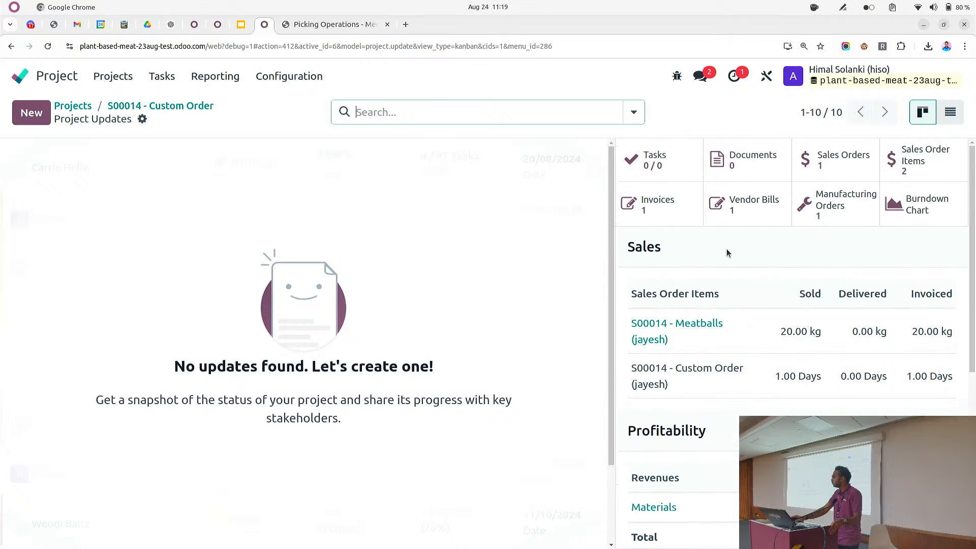
scroll(728, 253, down, 8)
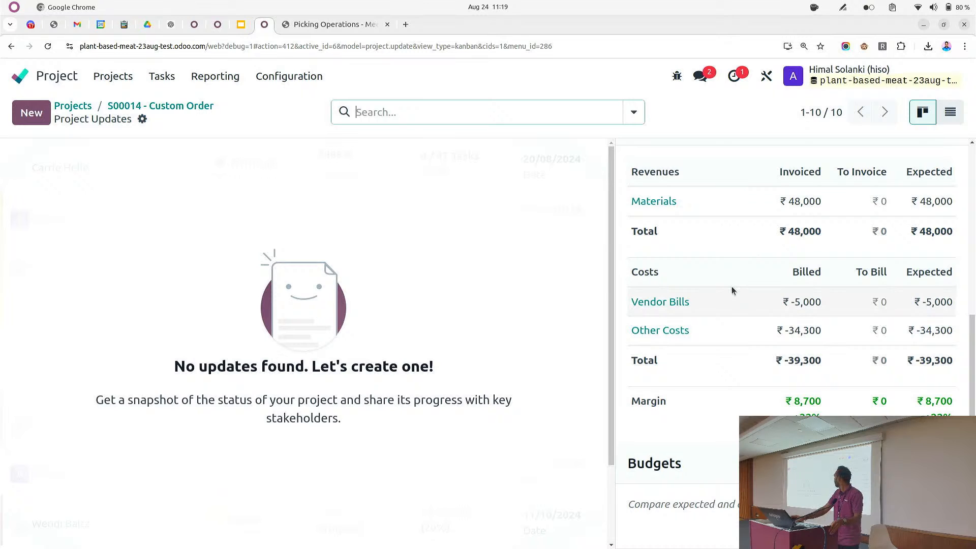
scroll(669, 267, up, 6)
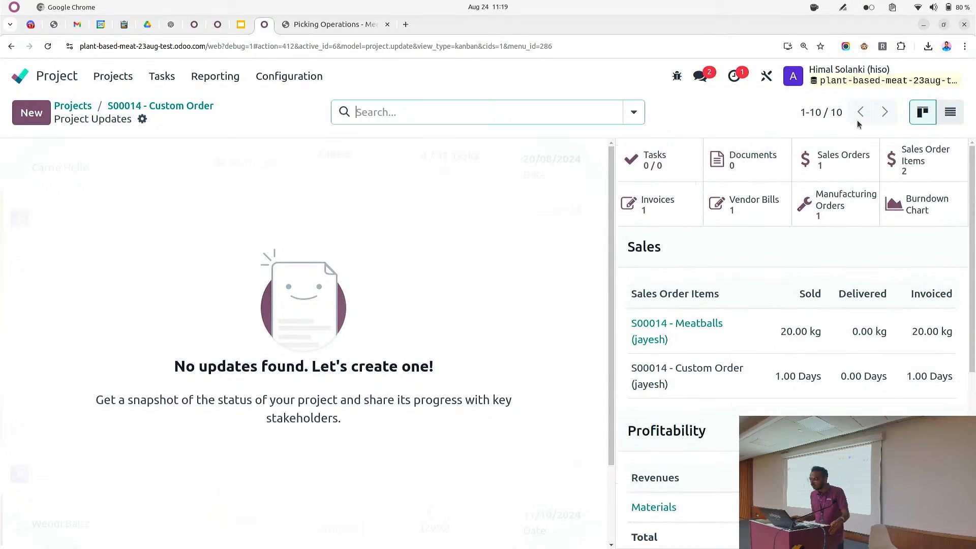
Open the Analytic Reporting pivot view in Accounting
click(21, 76)
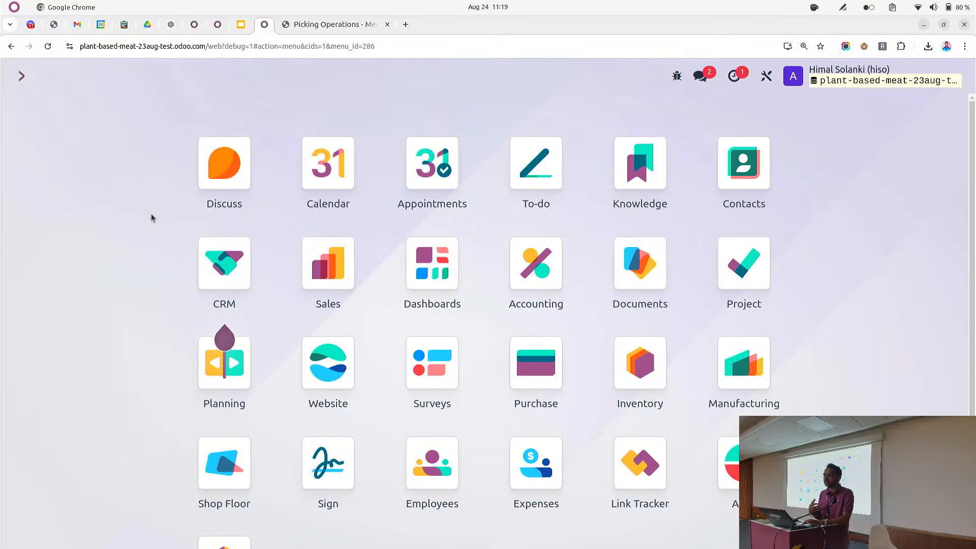
text(anal)
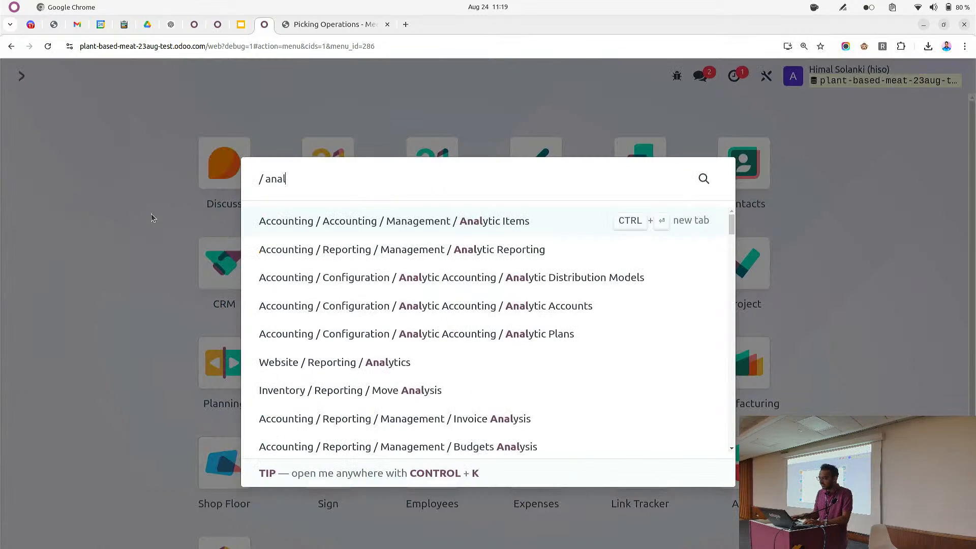
key(Down)
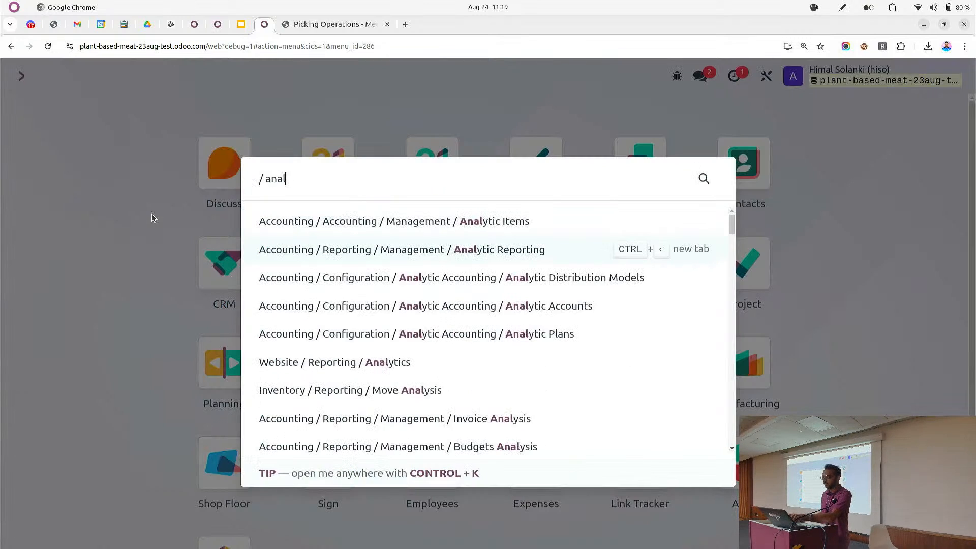
click(260, 250)
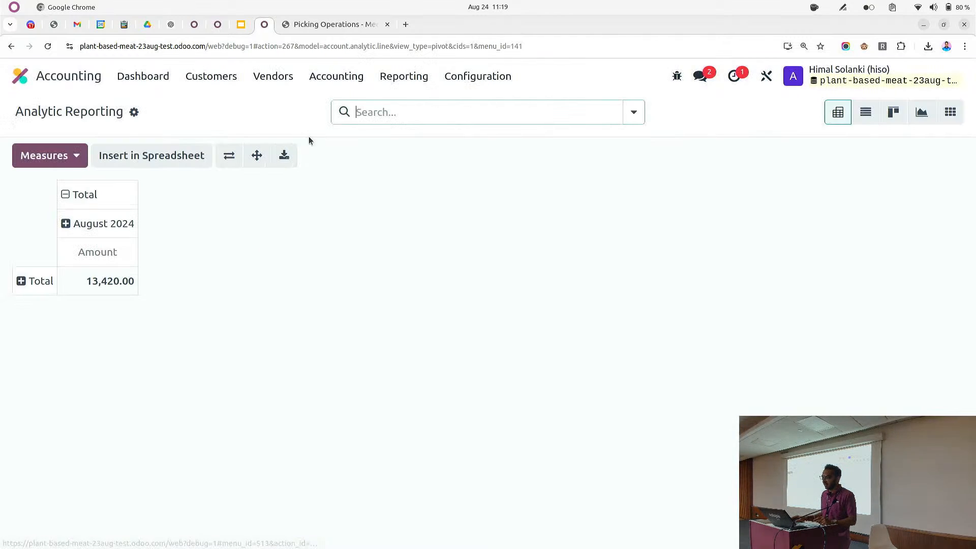
click(401, 76)
scroll(432, 305, down, 4)
scroll(460, 347, down, 3)
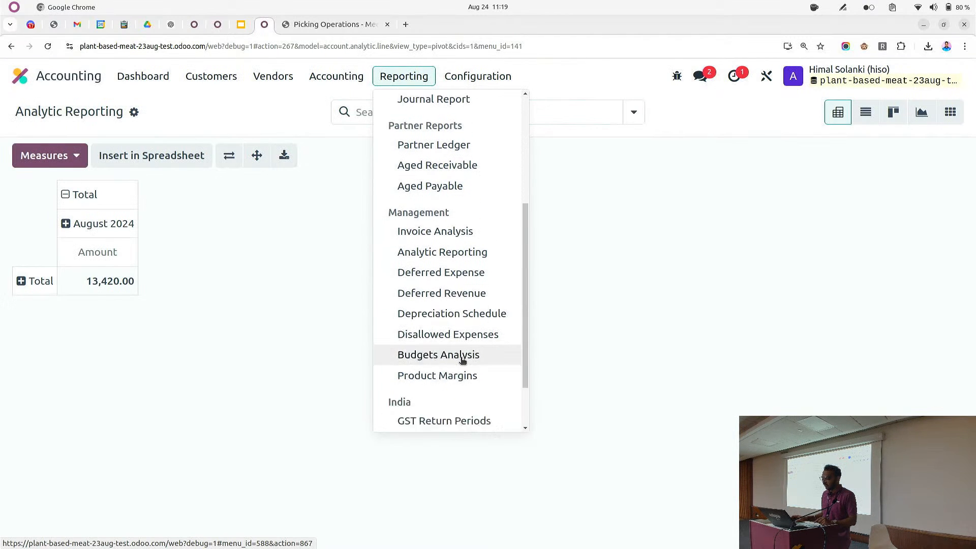
scroll(460, 364, up, 5)
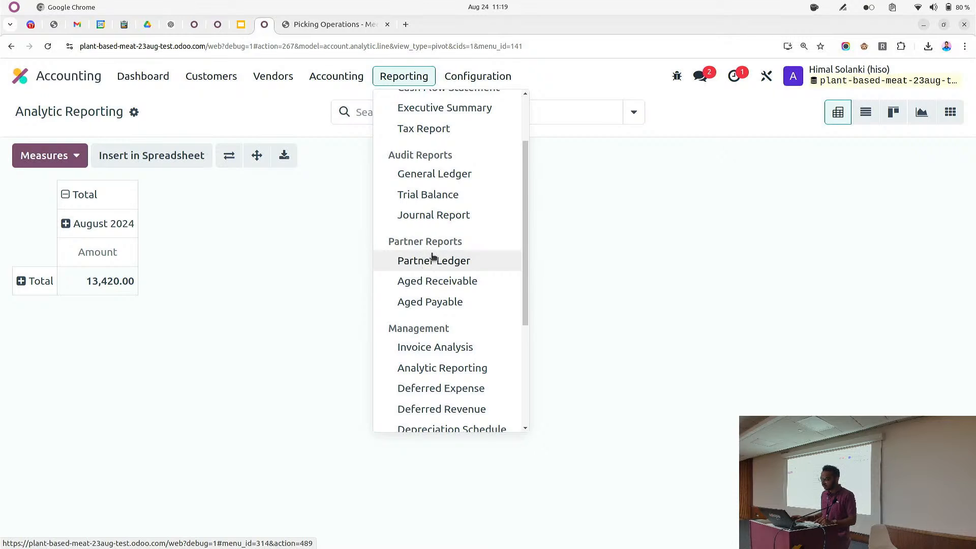
scroll(430, 257, up, 4)
scroll(445, 235, down, 3)
scroll(454, 293, down, 2)
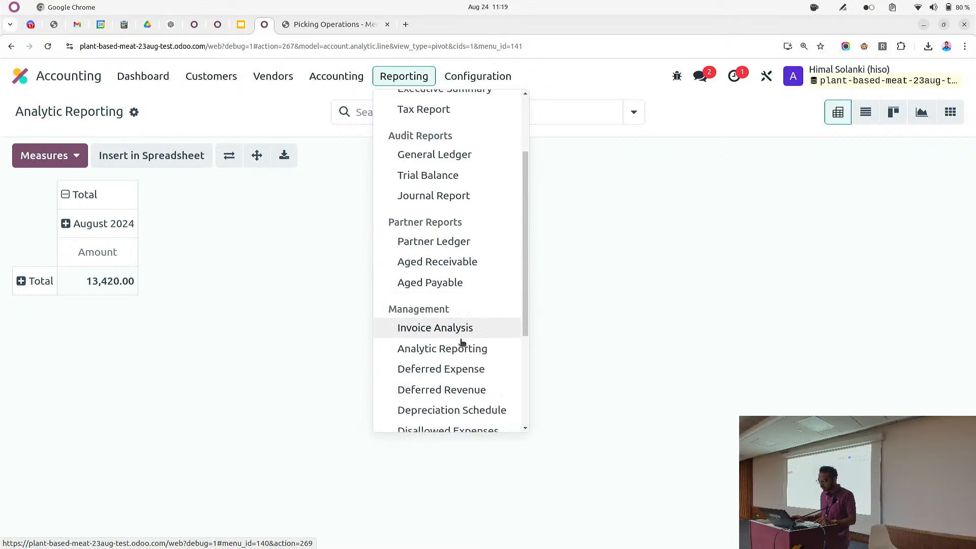
click(450, 328)
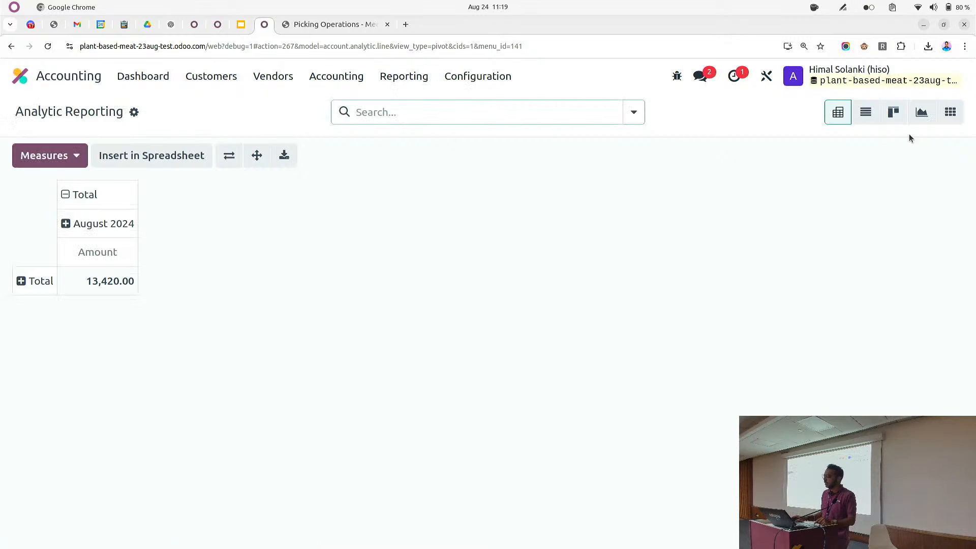
Switch the analytic reporting to list view grouped by Products
click(865, 112)
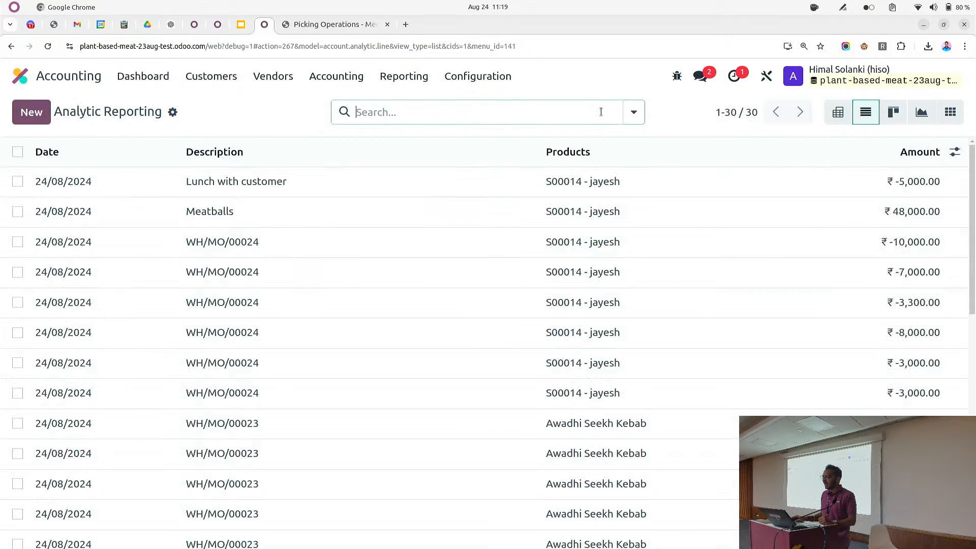
click(633, 112)
click(427, 217)
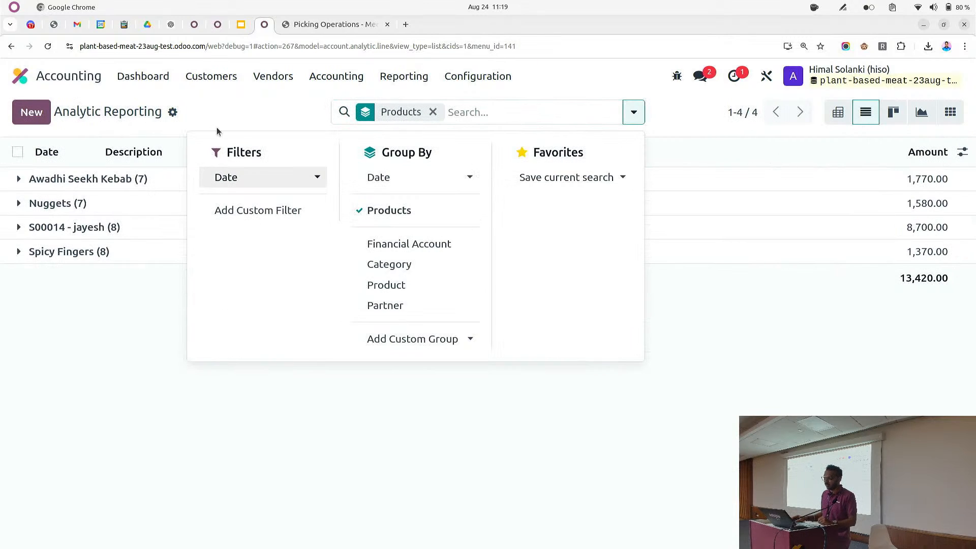
click(248, 108)
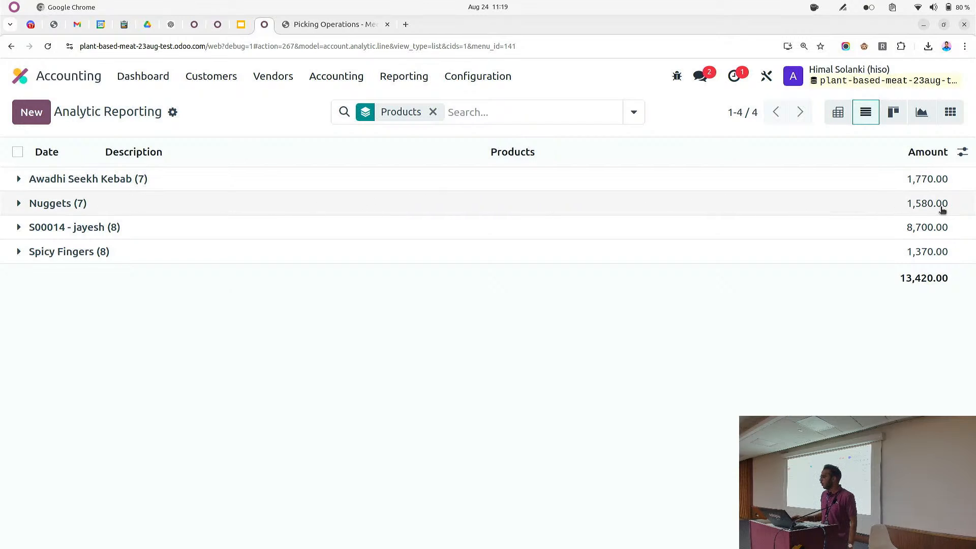
Add a Product sub-grouping and expand the Nuggets group
click(631, 112)
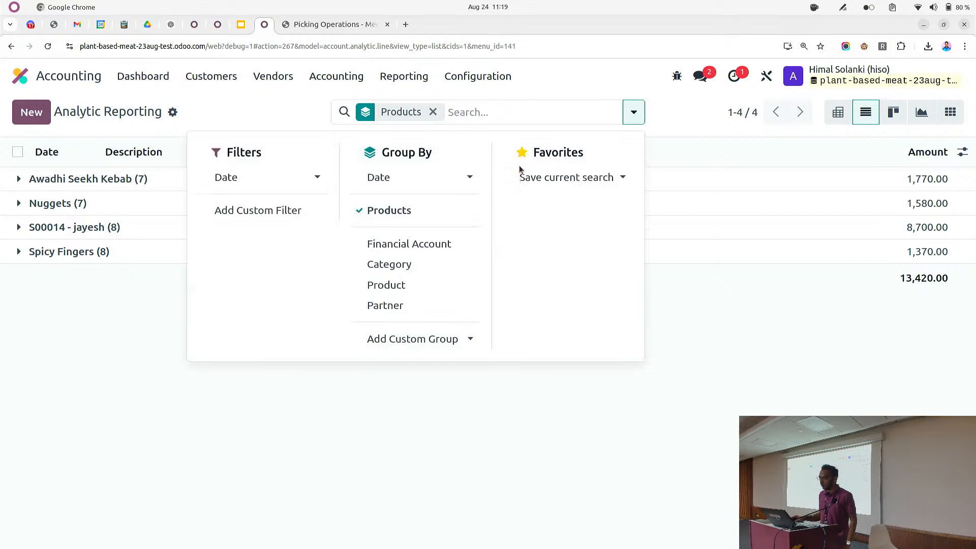
click(421, 285)
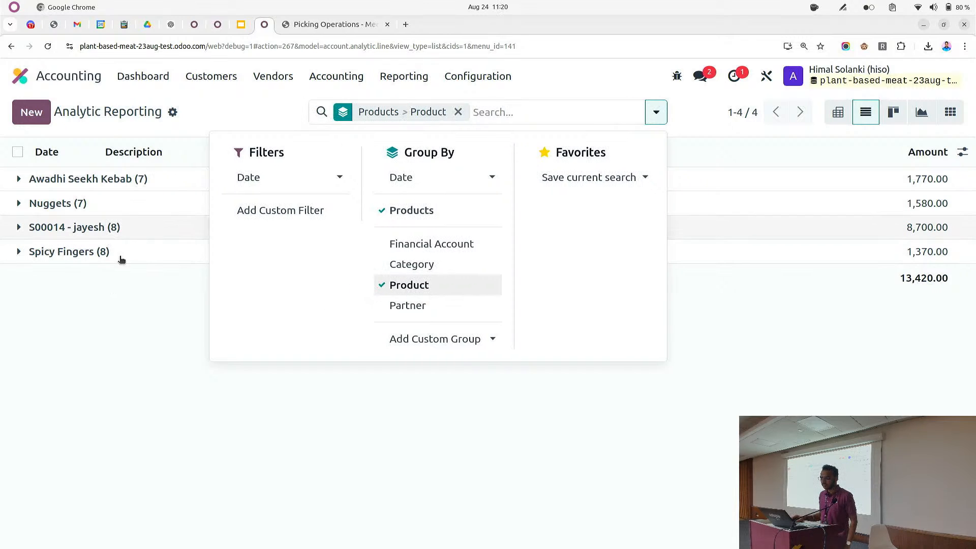
key(Escape)
click(90, 204)
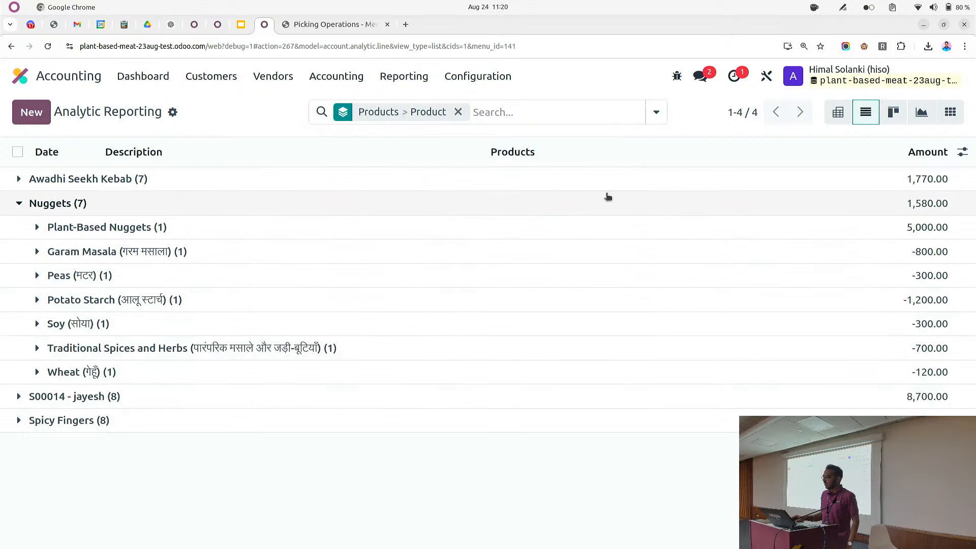
Expand the Plant-Based Nuggets and S00014 - jayesh groups to review their analytic lines
drag(904, 232, 933, 232)
click(935, 233)
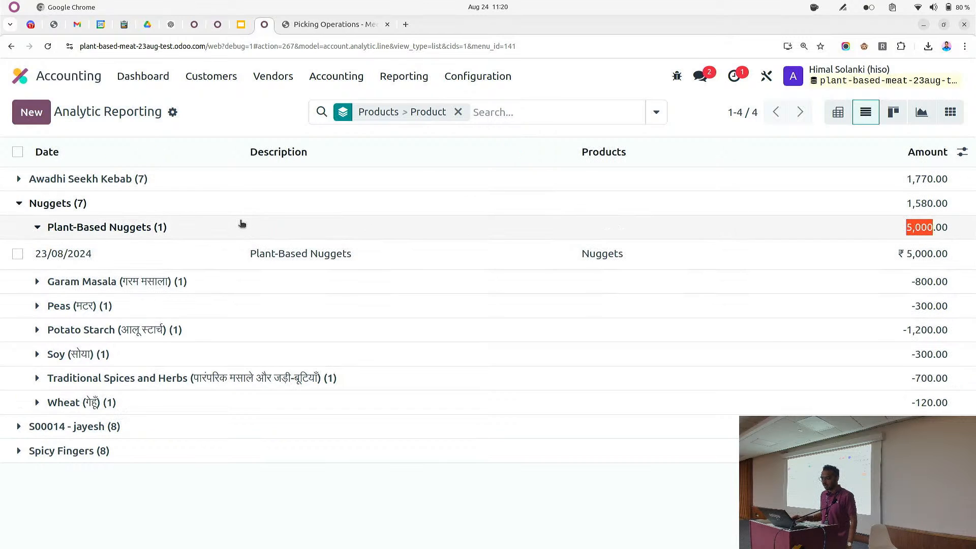
click(238, 227)
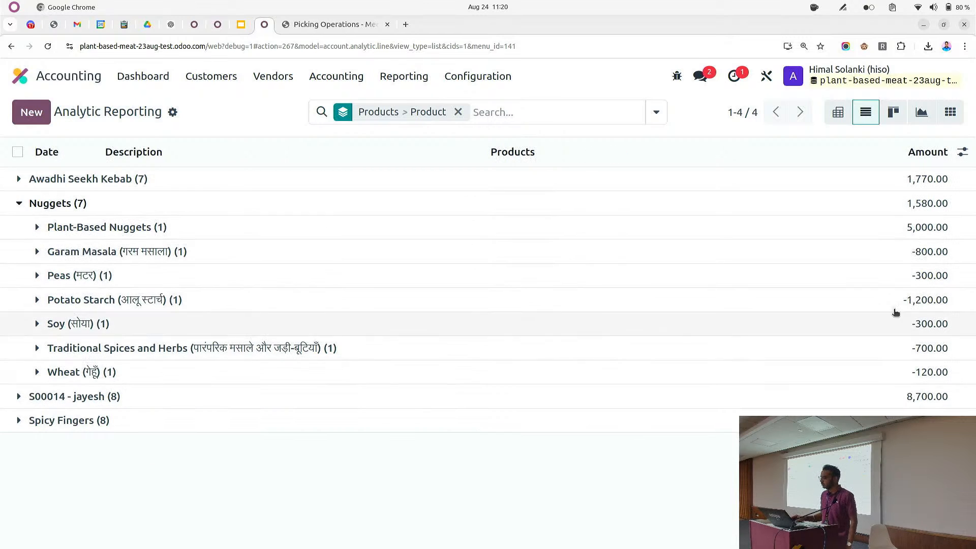
click(196, 405)
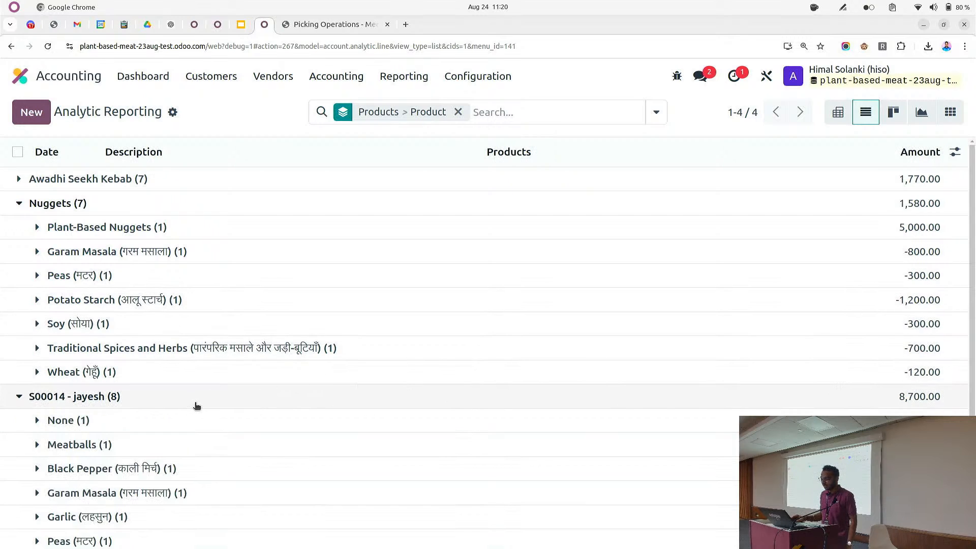
scroll(210, 395, down, 2)
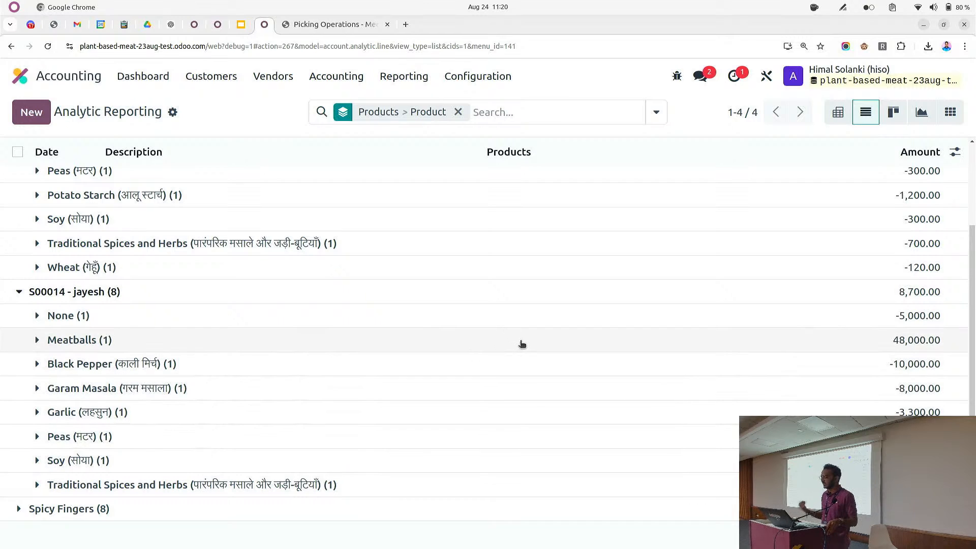
scroll(185, 249, up, 2)
click(18, 151)
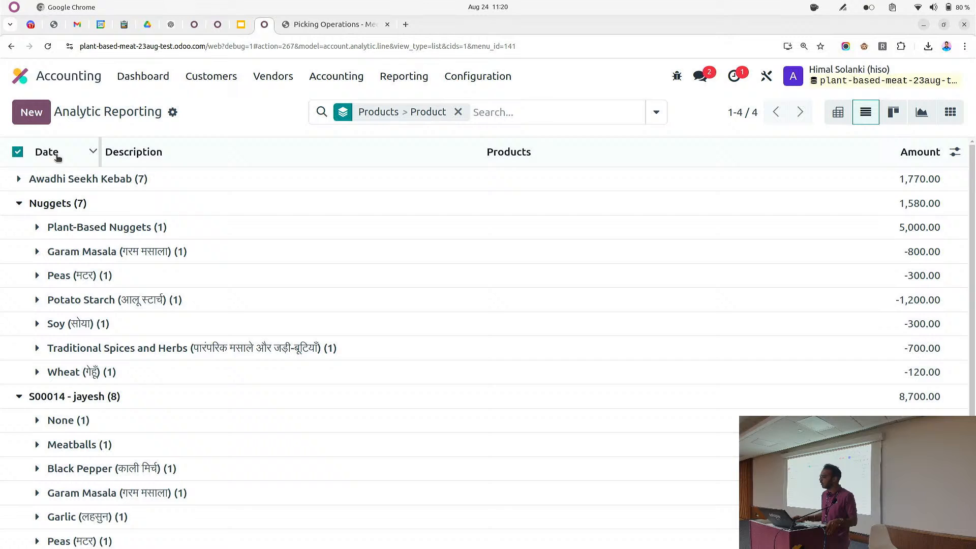
click(17, 152)
Switch to the kanban view, then to the graph view, trying the line and pie charts
click(893, 111)
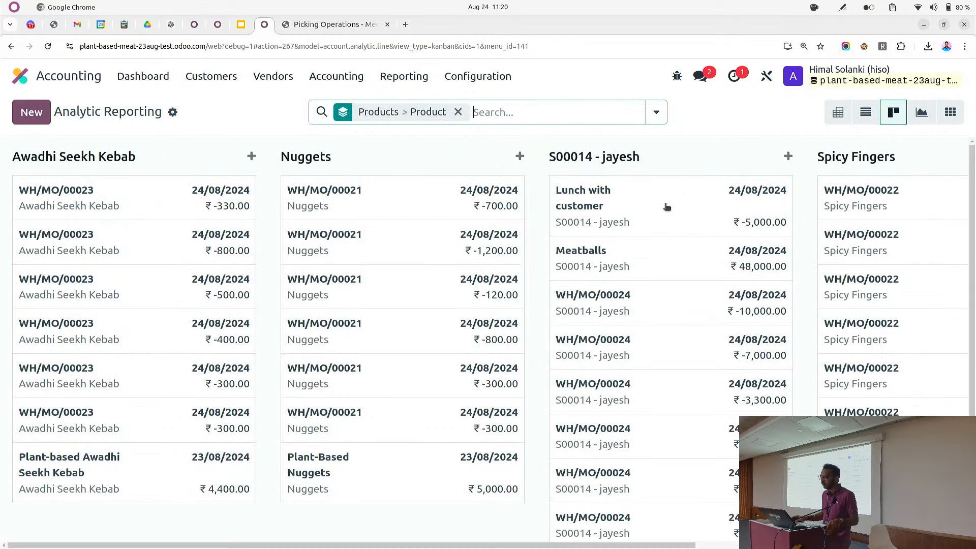
click(920, 119)
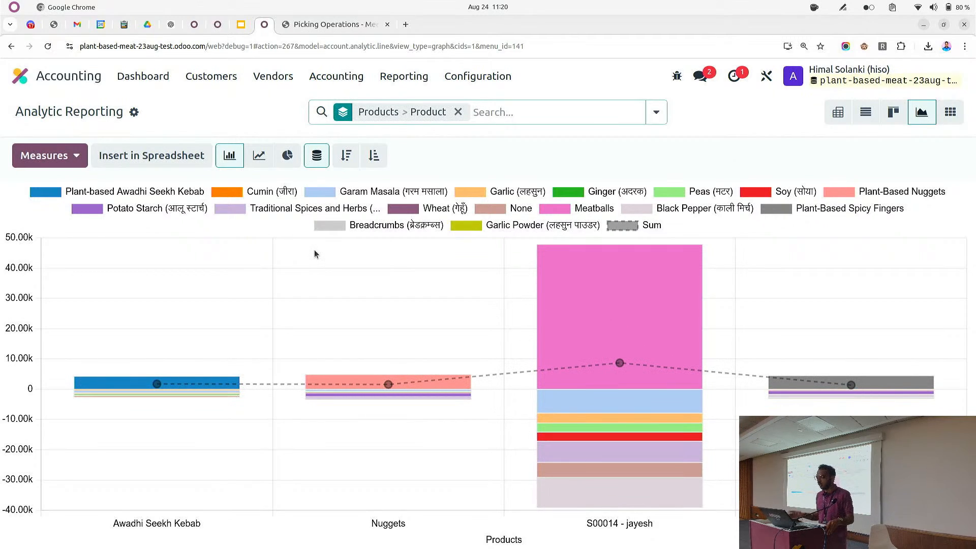
click(257, 155)
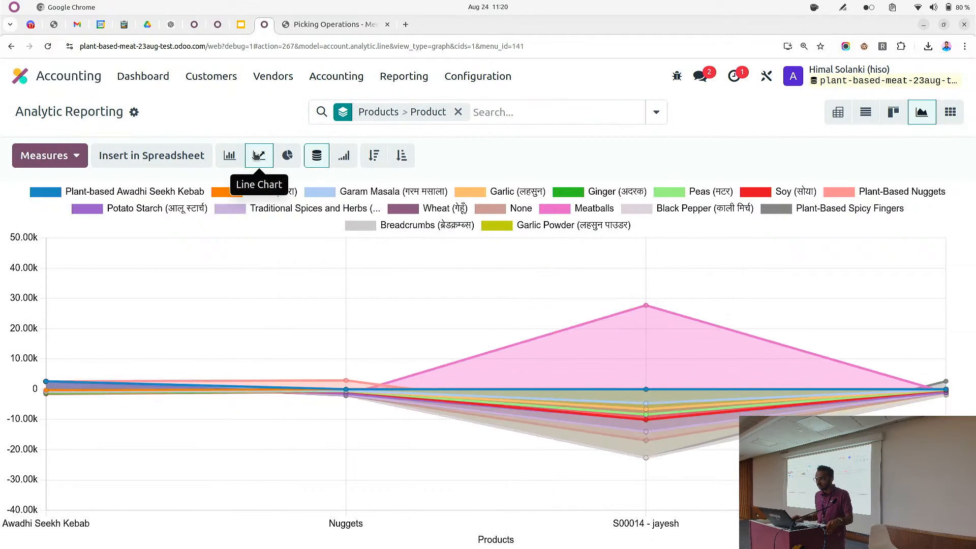
click(287, 155)
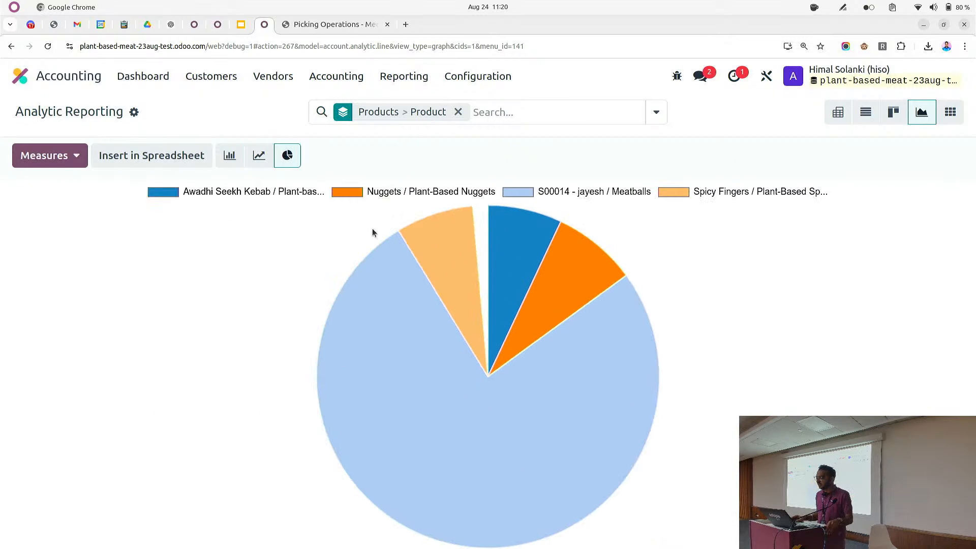
Hide the S00014 - jayesh / Meatballs slice in the pie chart and return to the line chart
mouse_move(515, 205)
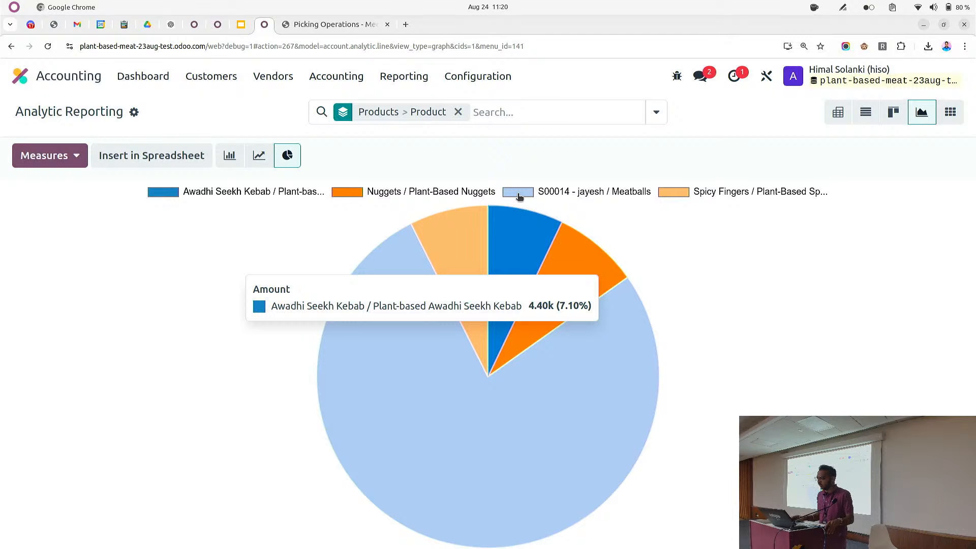
click(519, 194)
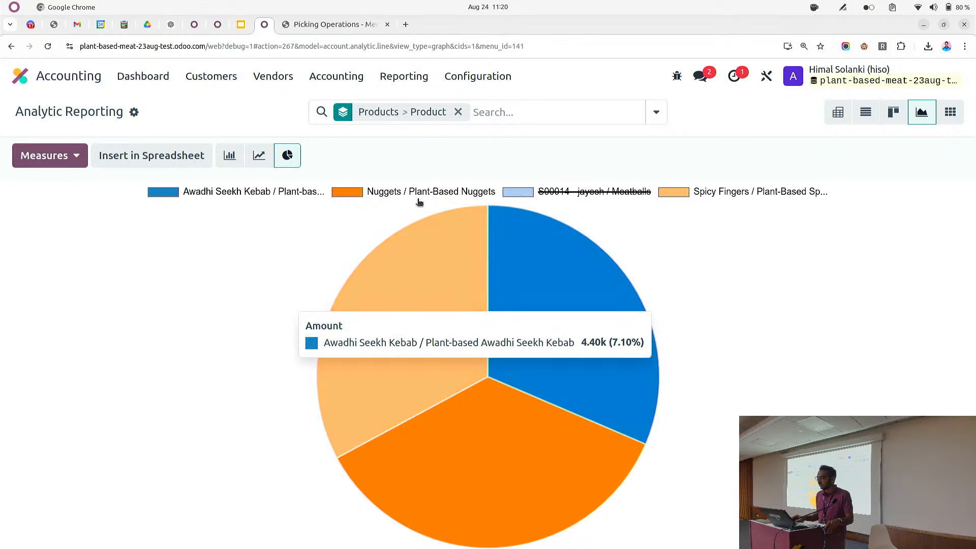
click(253, 161)
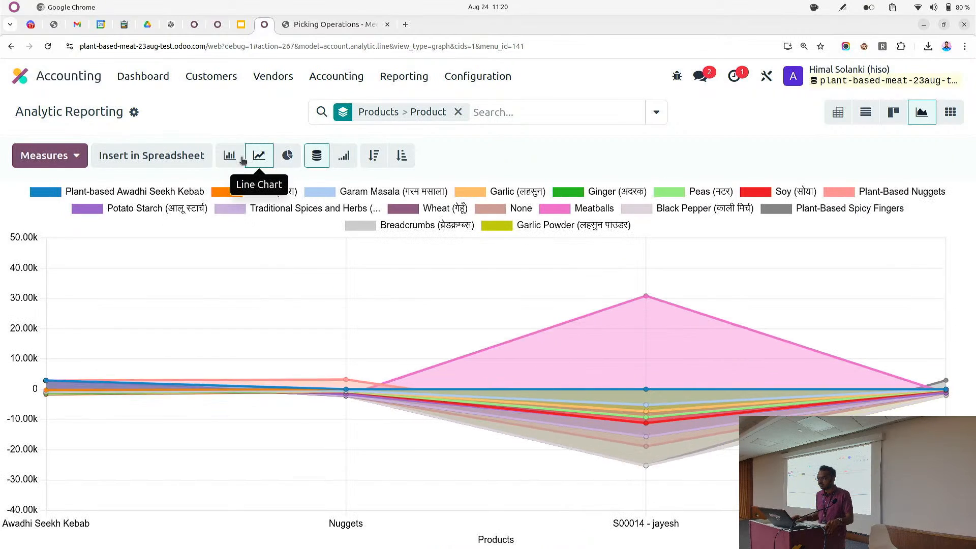
Show the line chart cumulatively, sorted ascending, and toggle the Black Pepper series off and on
click(351, 162)
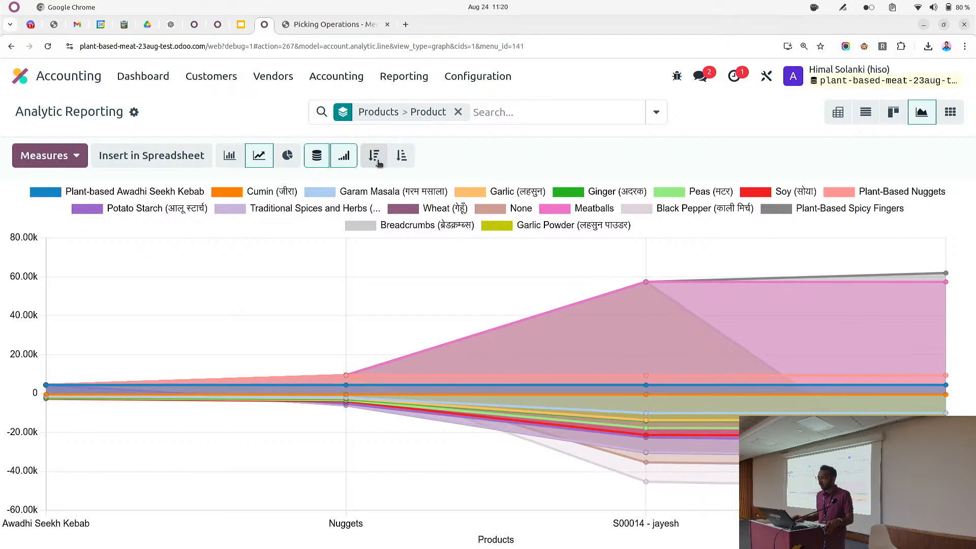
click(375, 159)
click(402, 161)
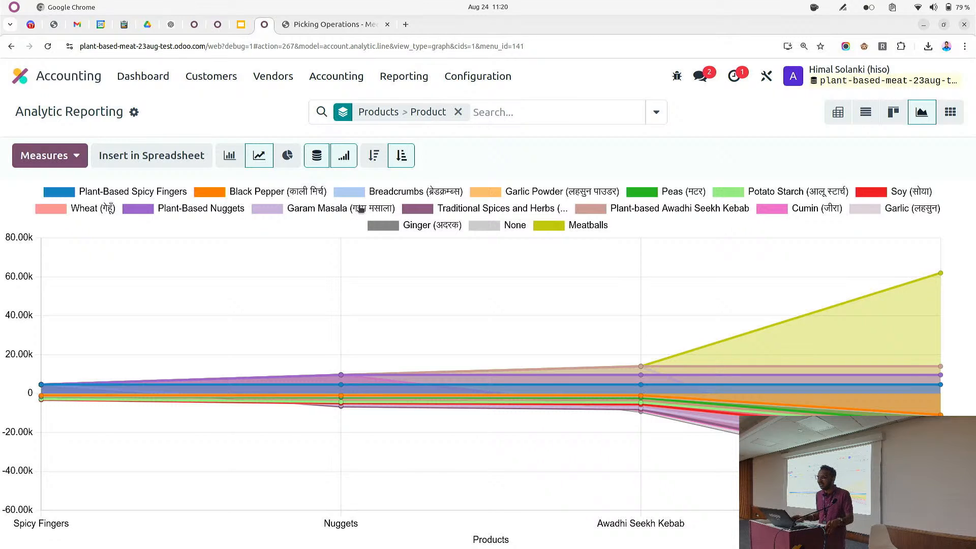
click(216, 198)
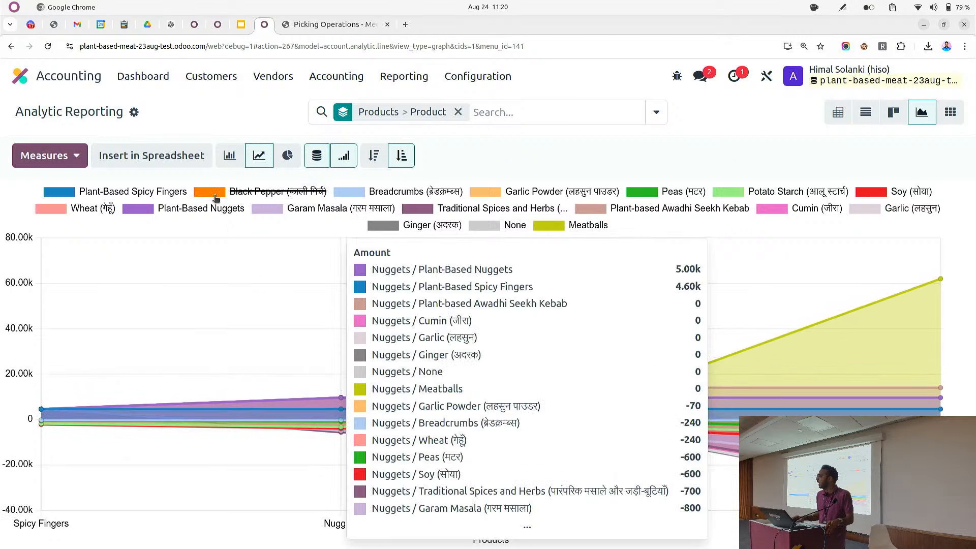
click(216, 198)
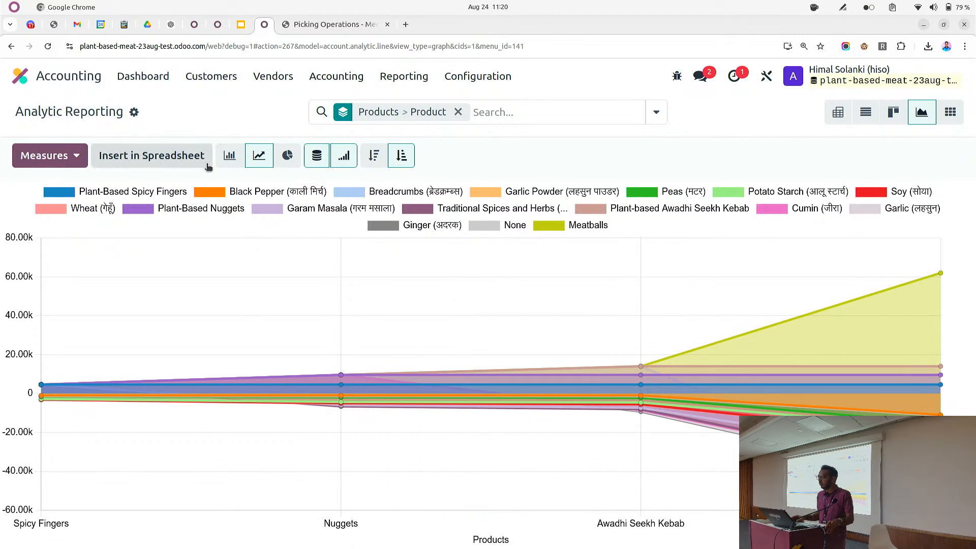
Try inserting the graph into a spreadsheet
click(173, 158)
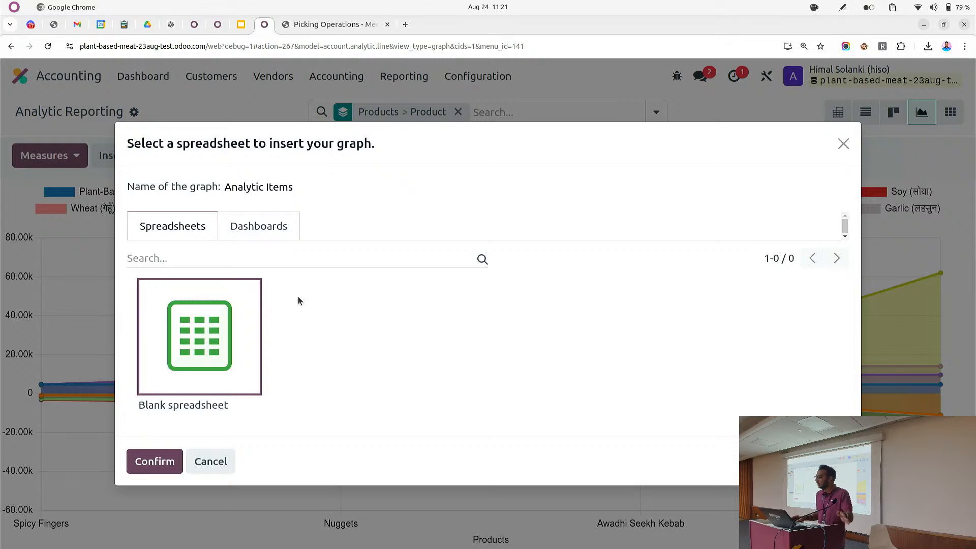
click(213, 465)
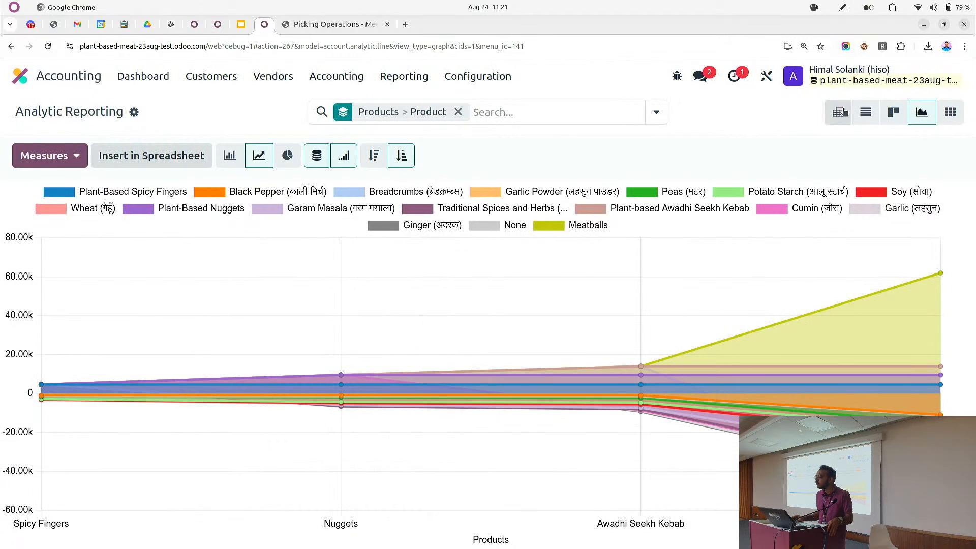
Switch to the grid view and set its period to Month
click(960, 112)
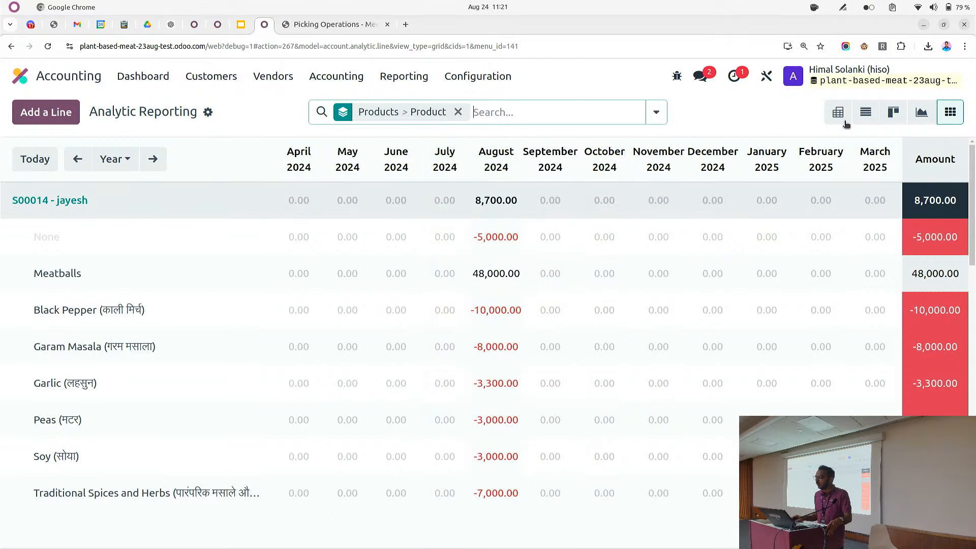
click(124, 159)
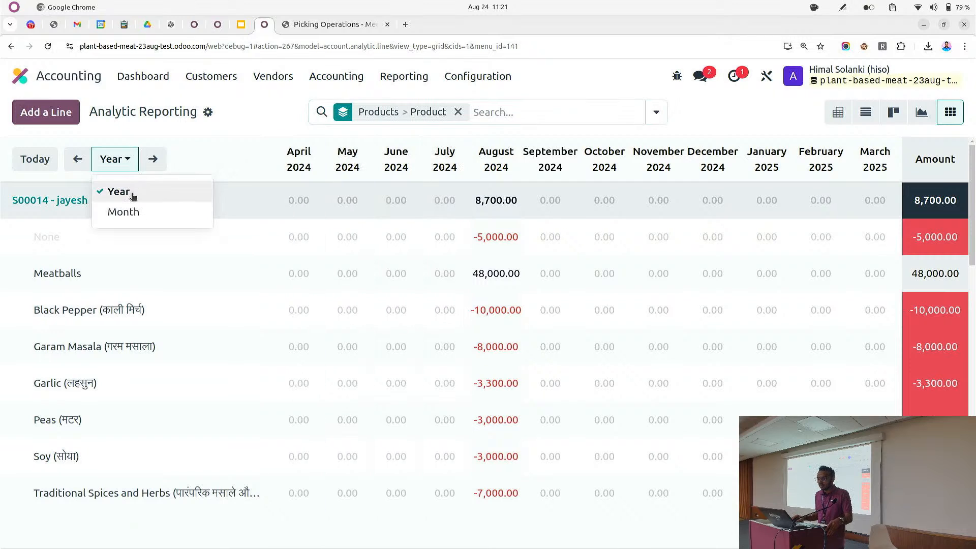
click(136, 218)
scroll(860, 272, down, 1)
scroll(834, 272, up, 1)
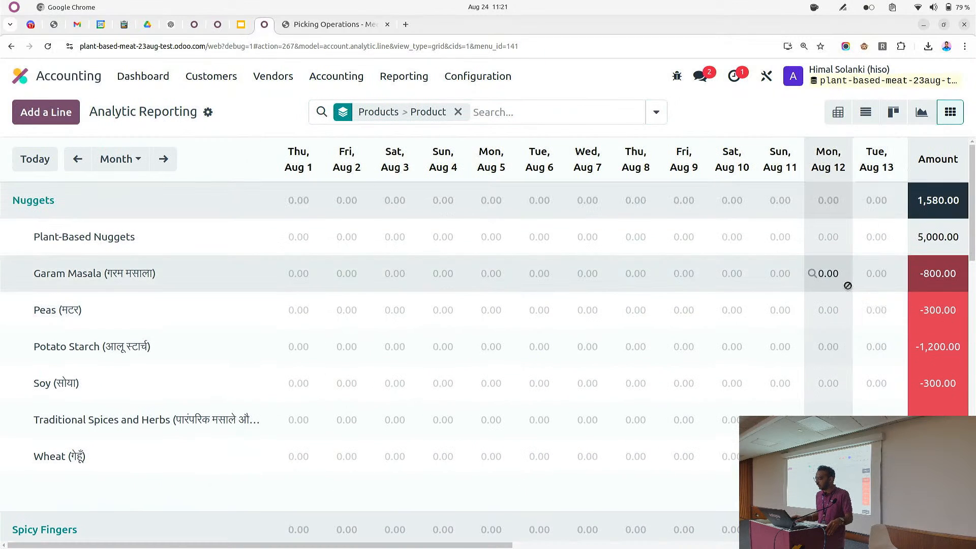
Browse the monthly grid across neighbouring months and scroll through the product rows
click(76, 165)
click(161, 166)
click(165, 165)
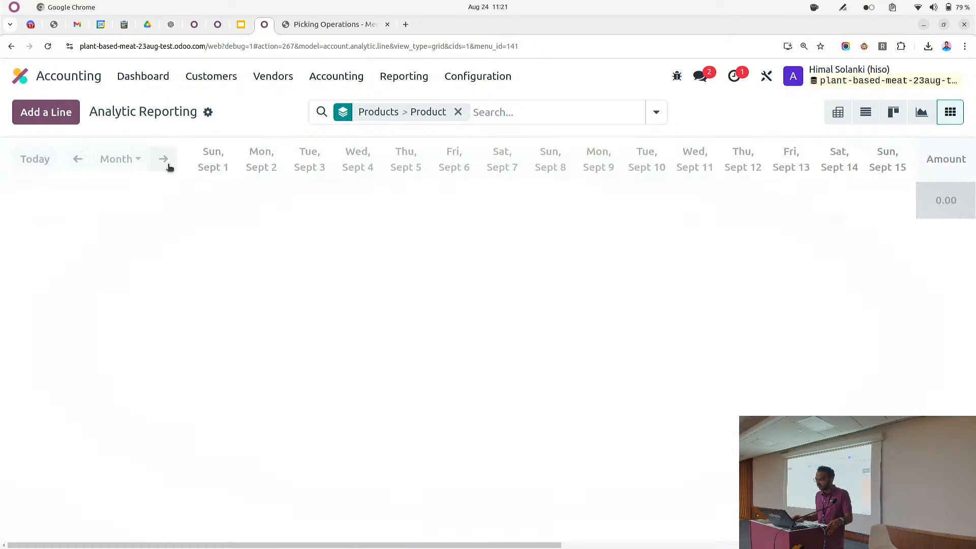
click(77, 159)
scroll(913, 248, down, 10)
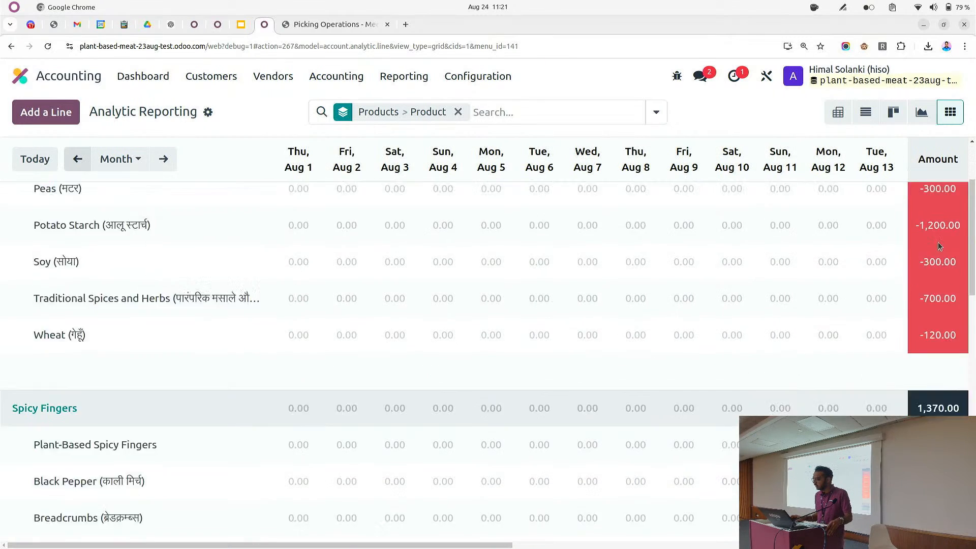
scroll(913, 247, down, 3)
scroll(813, 228, up, 15)
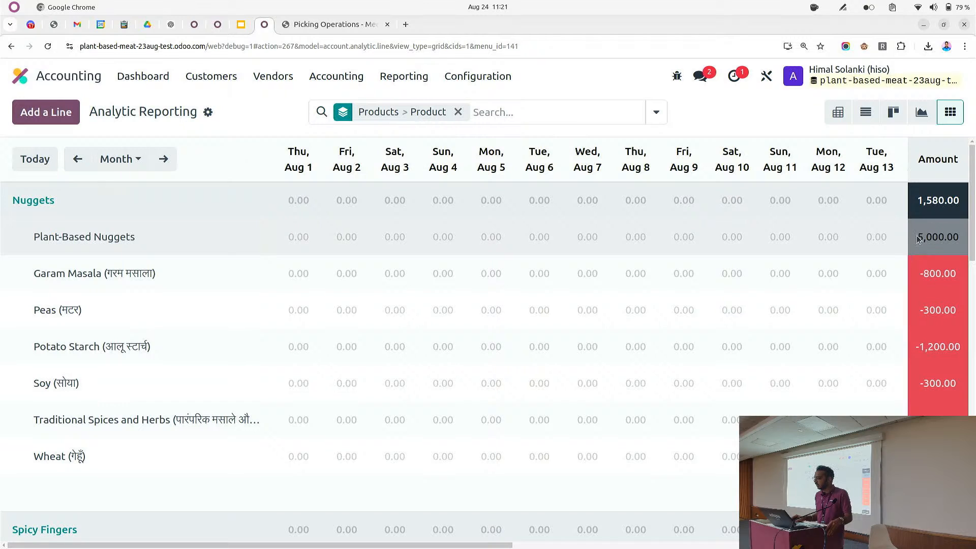
scroll(934, 238, right, 4)
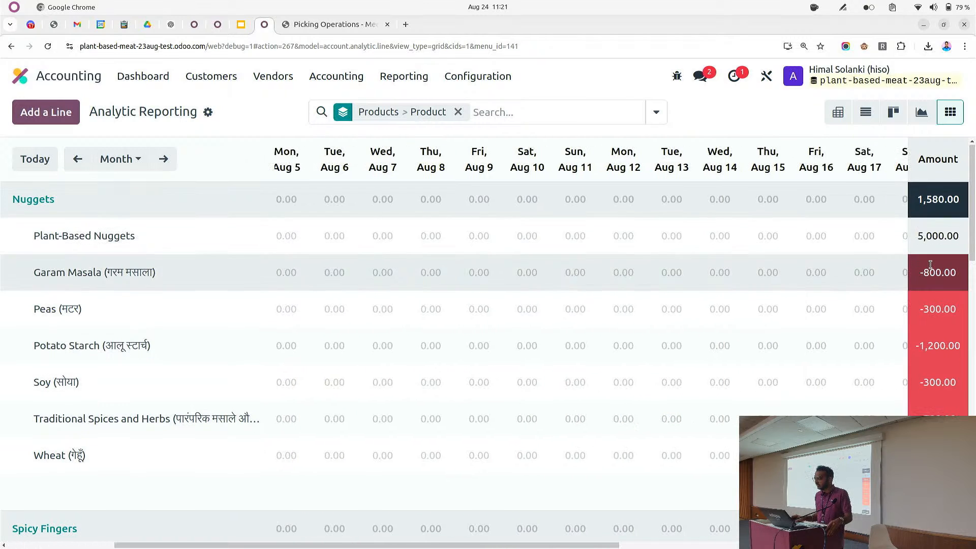
Scroll through the grid's account rows and switch its period to Year
scroll(910, 241, down, 15)
scroll(881, 275, down, 3)
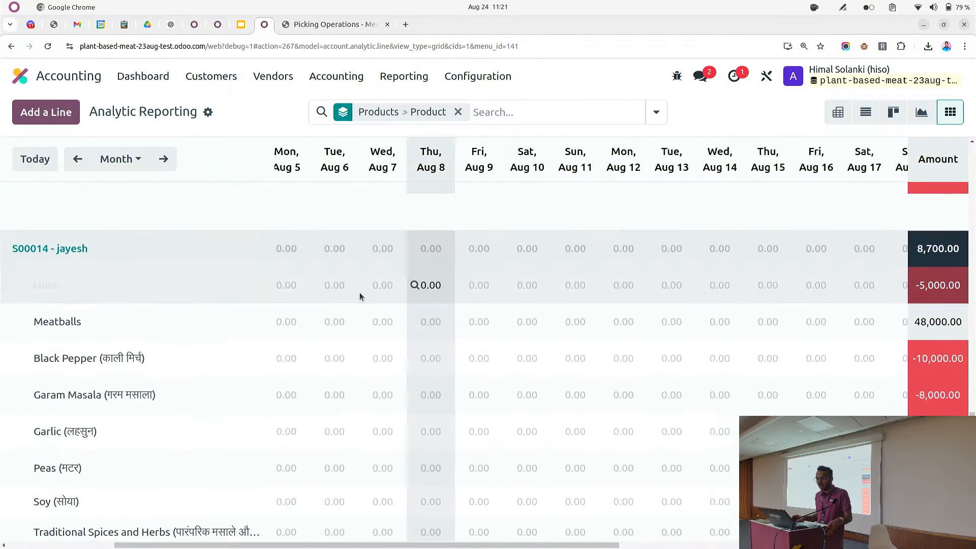
scroll(485, 297, up, 15)
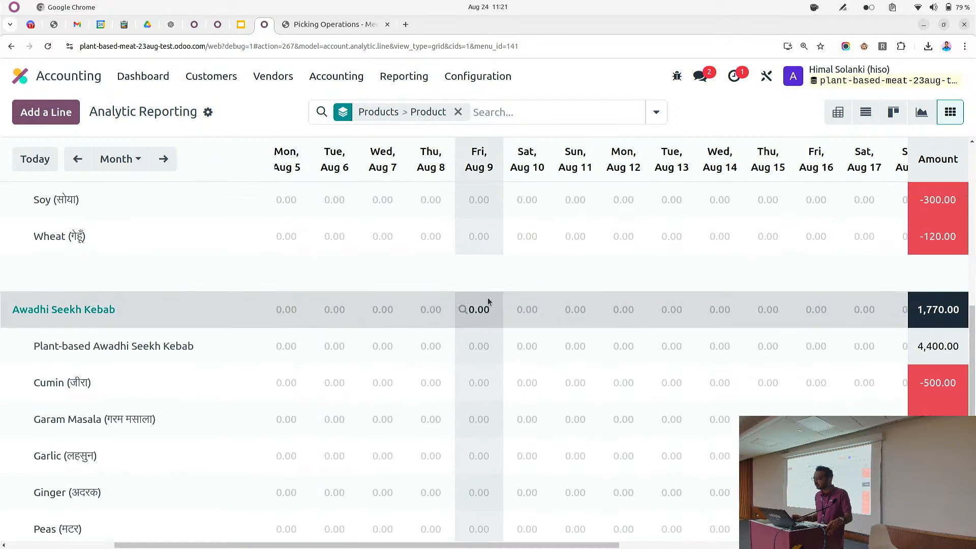
click(125, 159)
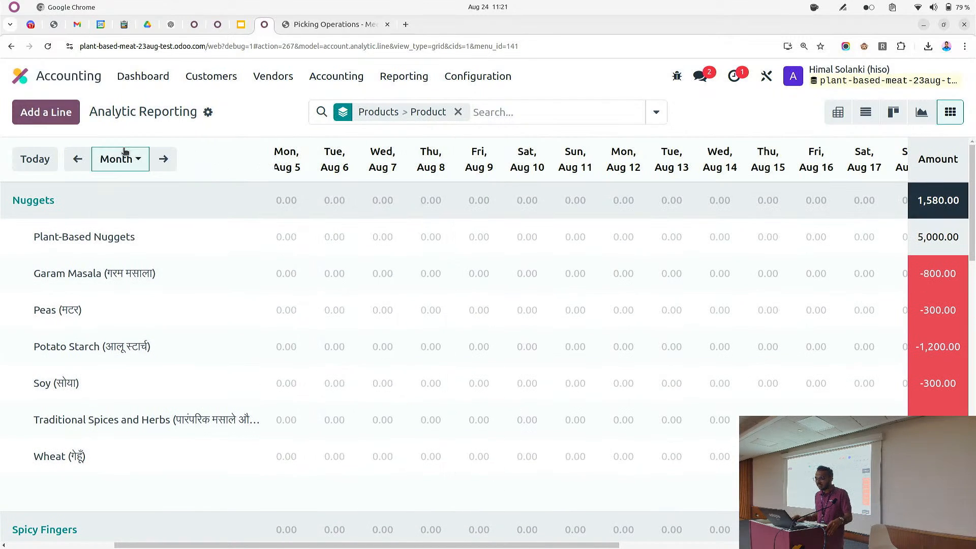
click(141, 197)
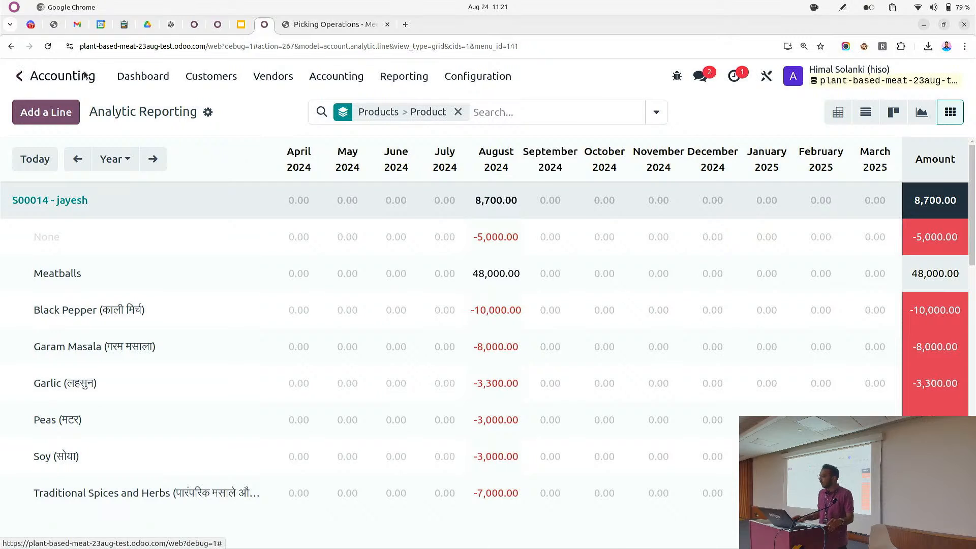
Return to the app menu and open the Profit and Loss report by searching for "profi"
click(19, 76)
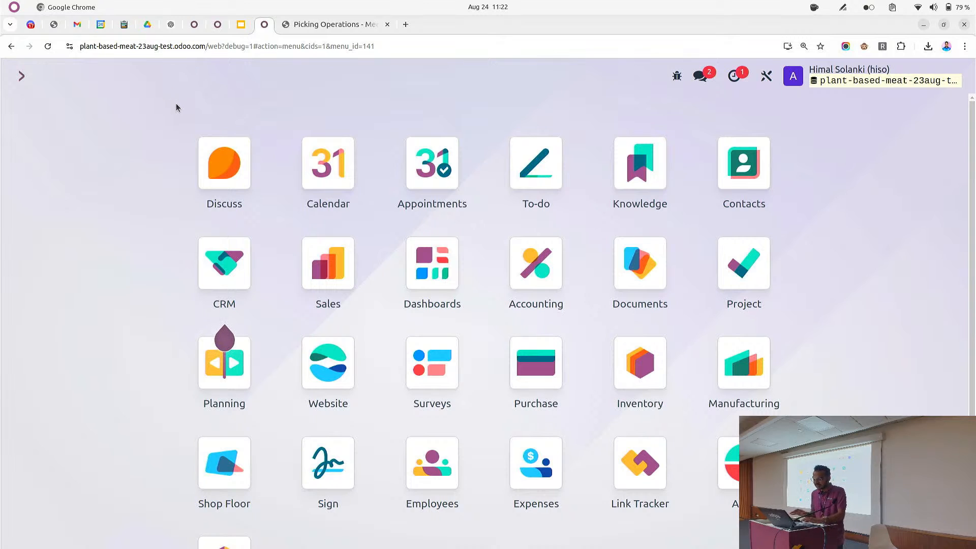
text(profi)
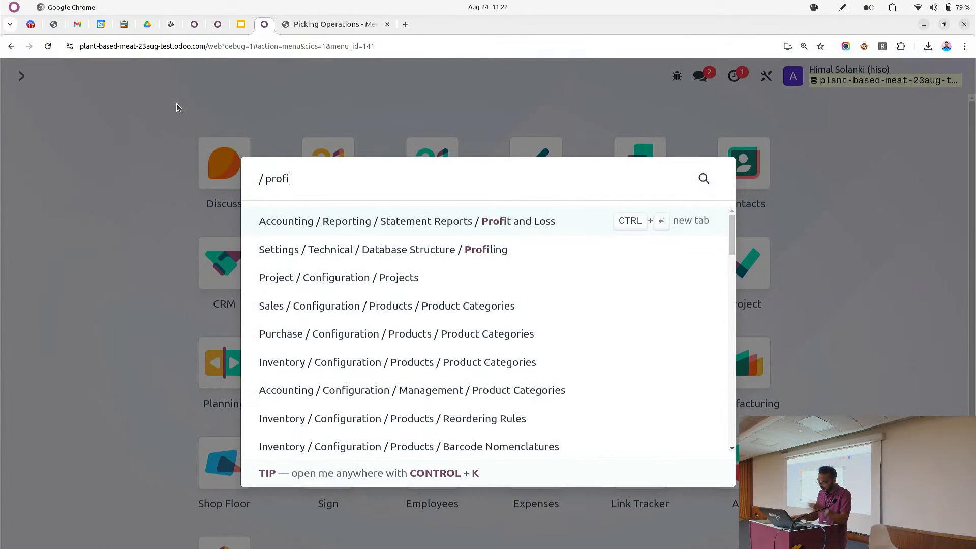
key(Return)
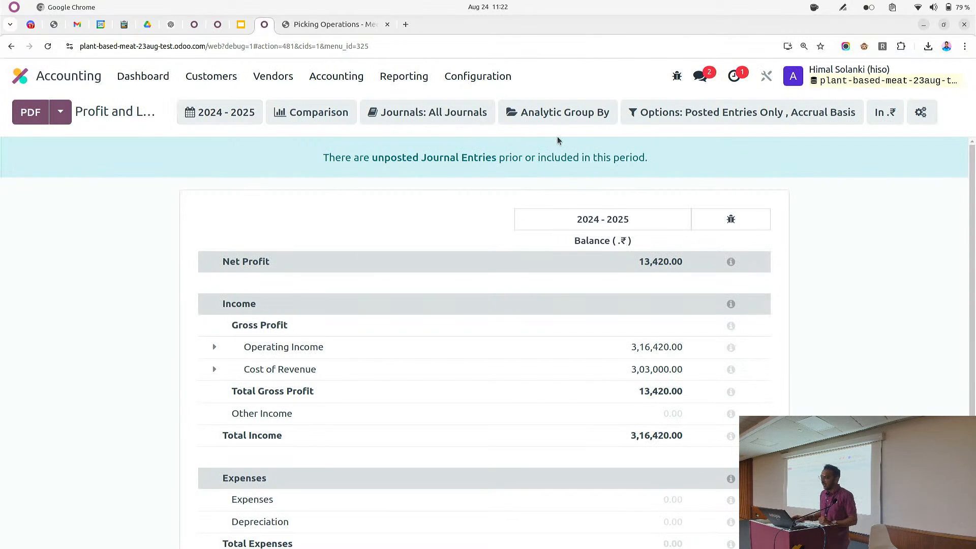
Add an analytic group-by column for the S00014 - jayesh account to the Profit and Loss report
click(553, 116)
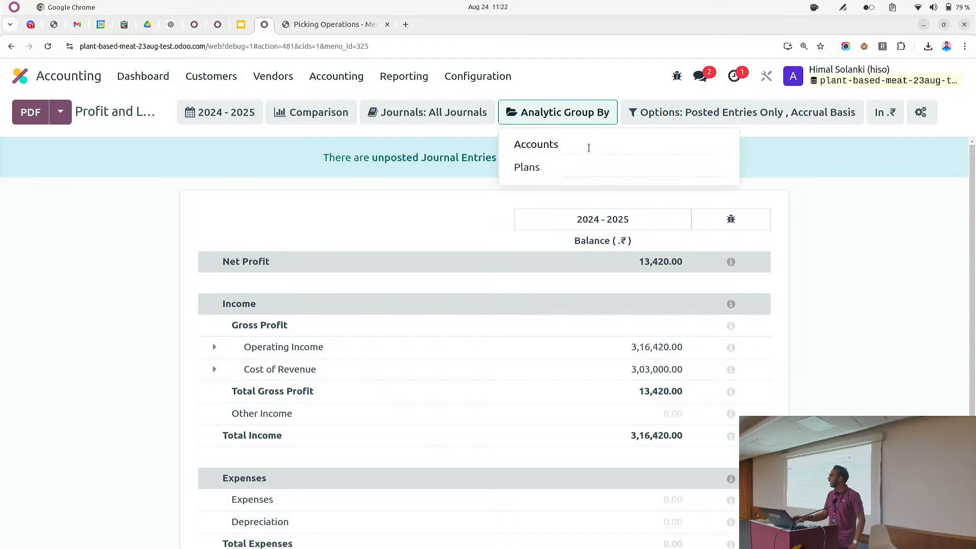
click(589, 148)
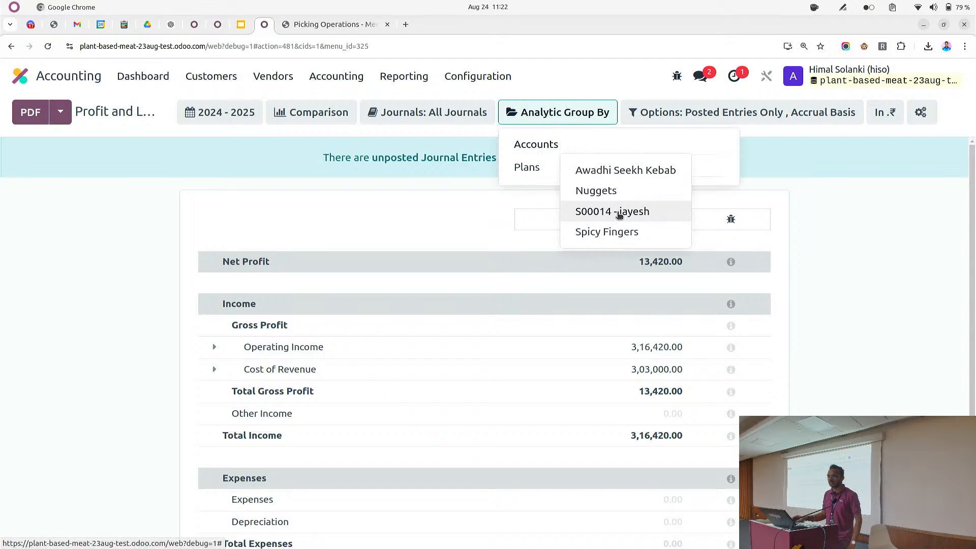
click(619, 213)
click(756, 227)
scroll(733, 254, down, 1)
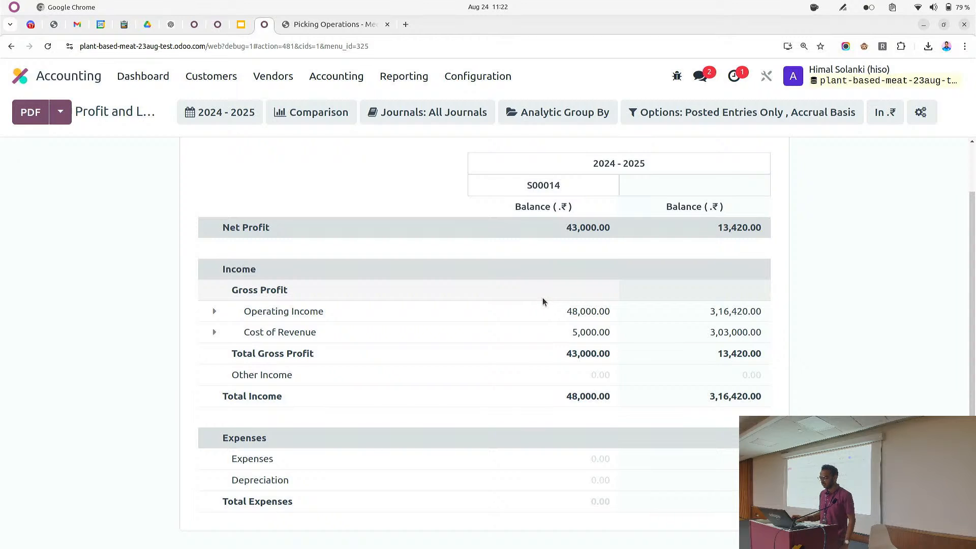
Open the Analytic Reporting pivot view from the reporting menu
click(387, 76)
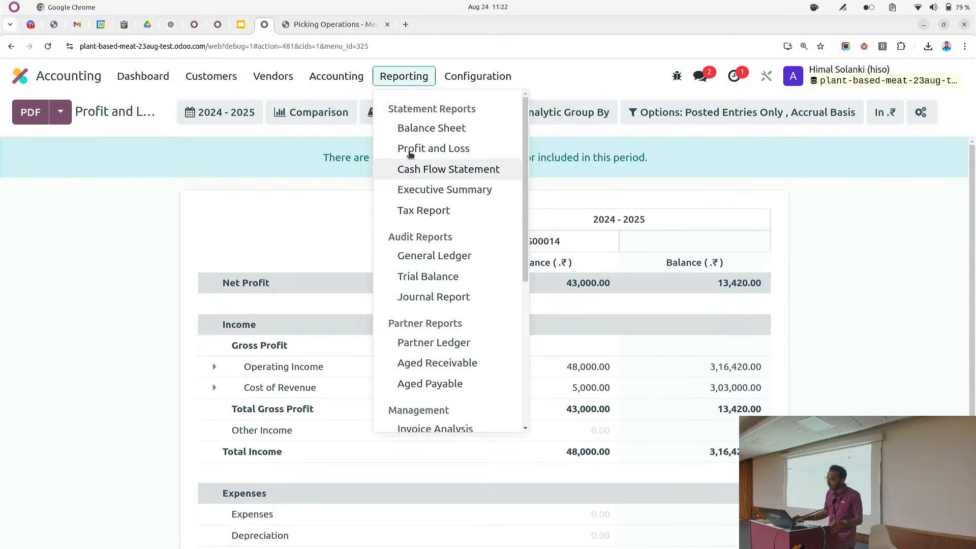
scroll(432, 308, down, 3)
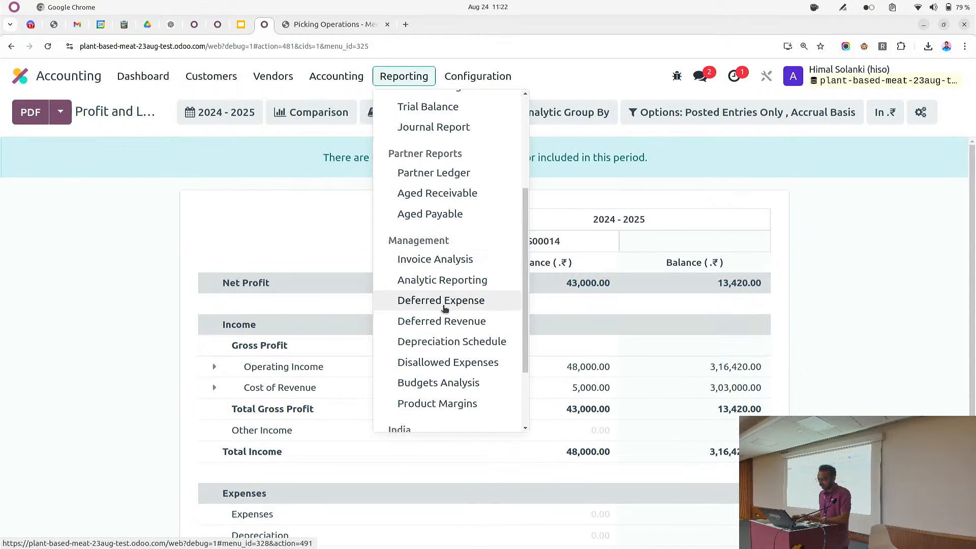
click(448, 266)
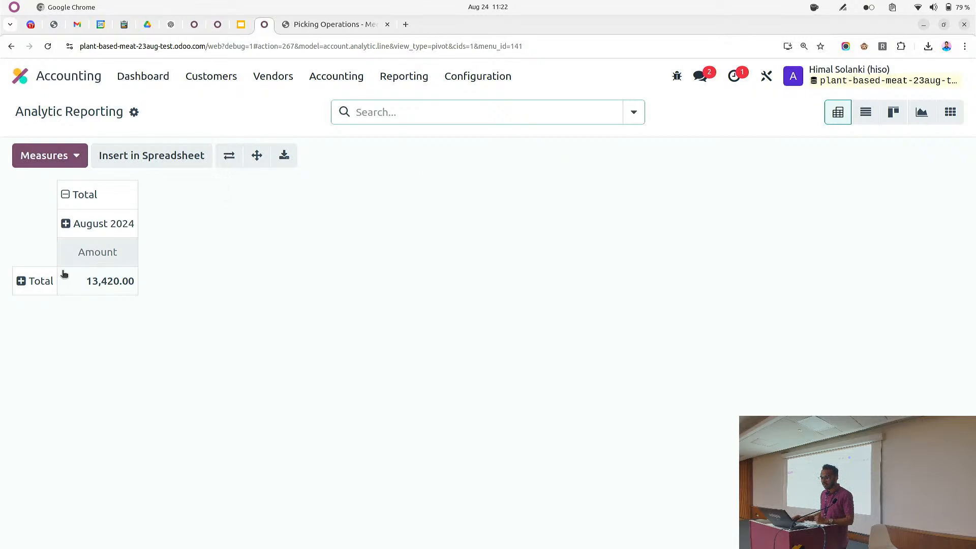
Expand the pivot's Total row by Products
click(36, 280)
mouse_move(74, 325)
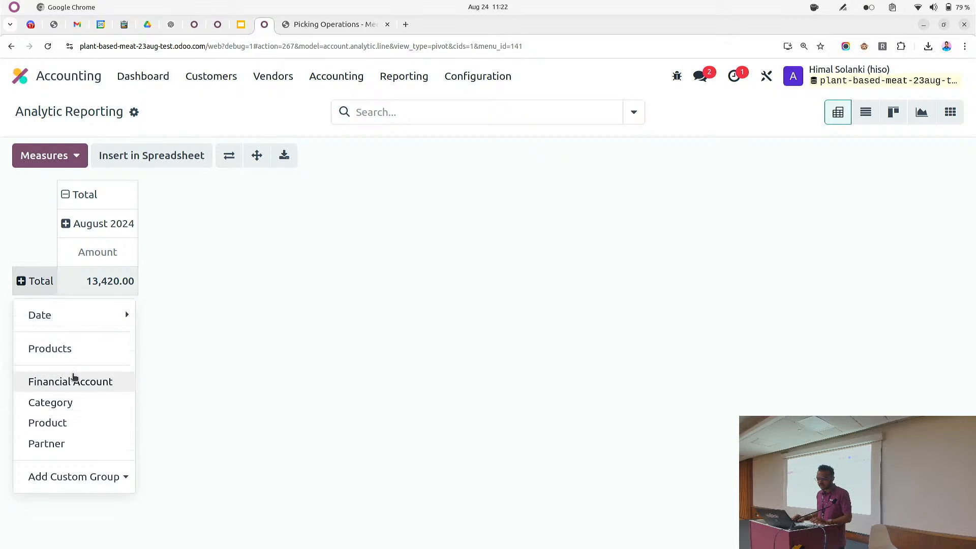
click(91, 350)
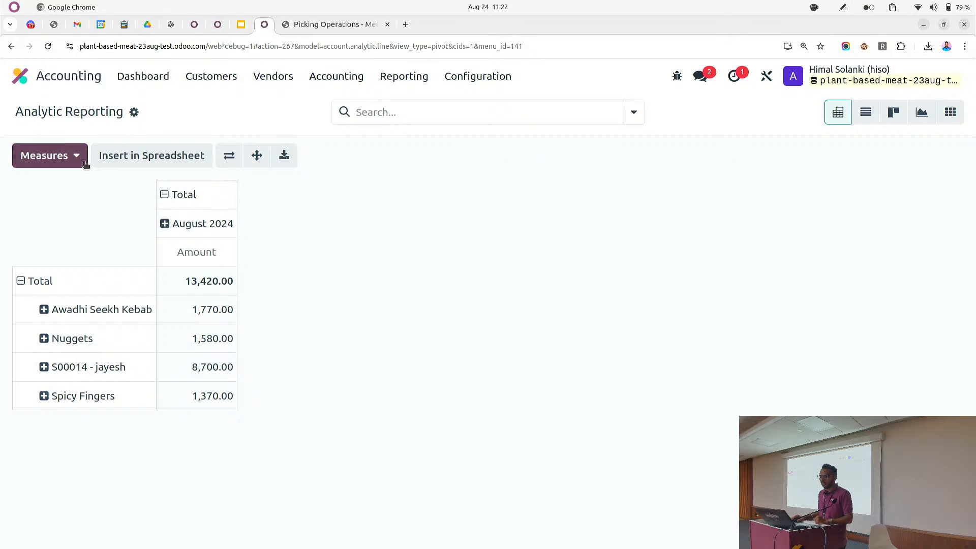
Download the pivot as an xlsx file, open it in the spreadsheet editor, and return to the browser
click(280, 157)
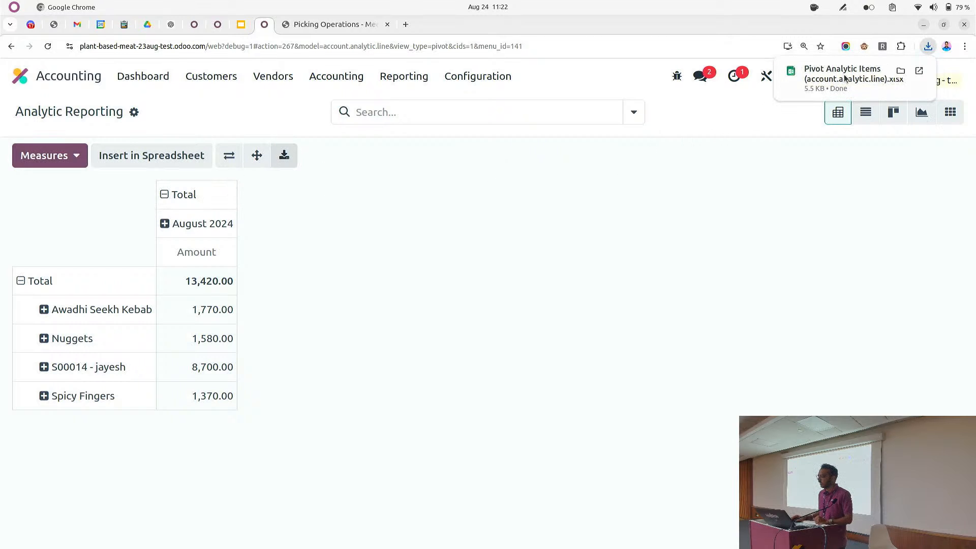
click(849, 74)
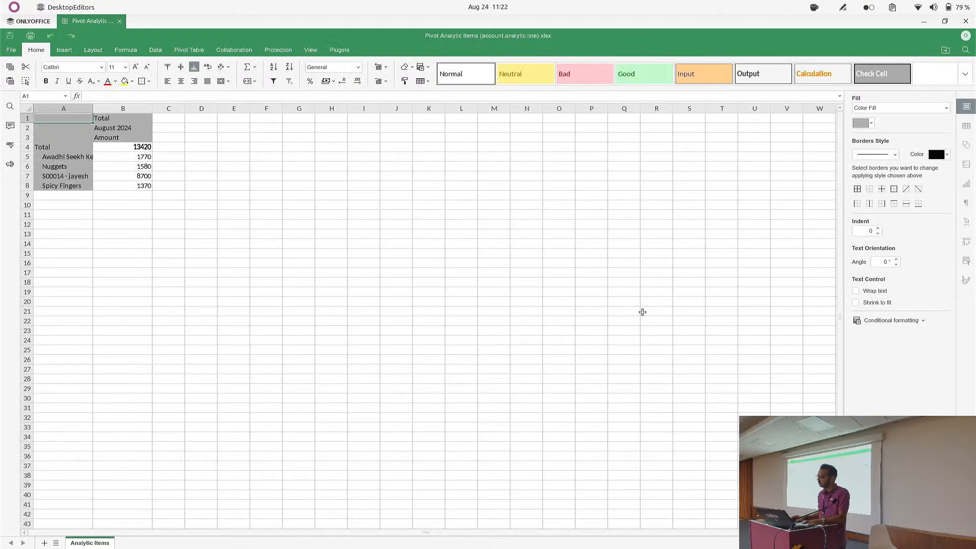
key(alt+Tab)
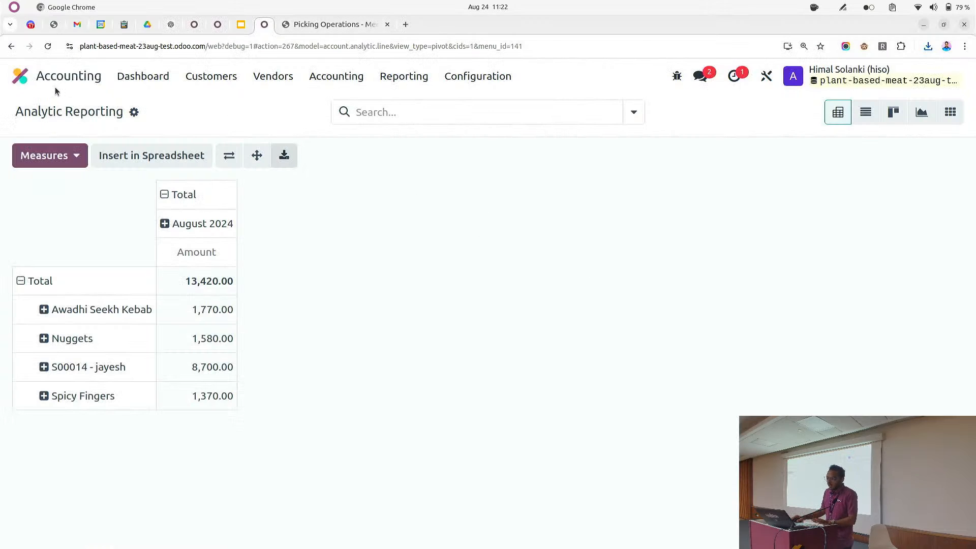
Switch to the Google Slides presentation, start the slideshow and advance to the next slide
click(69, 75)
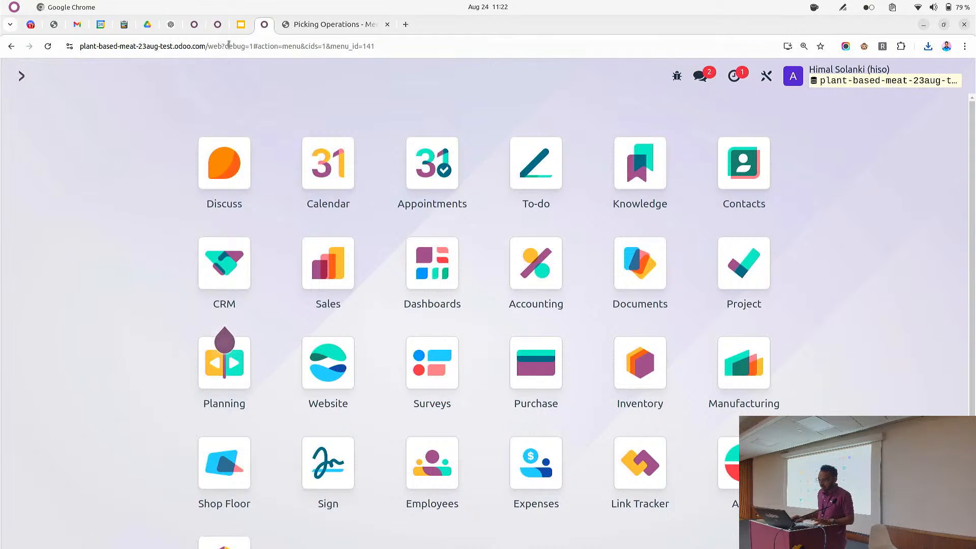
click(241, 25)
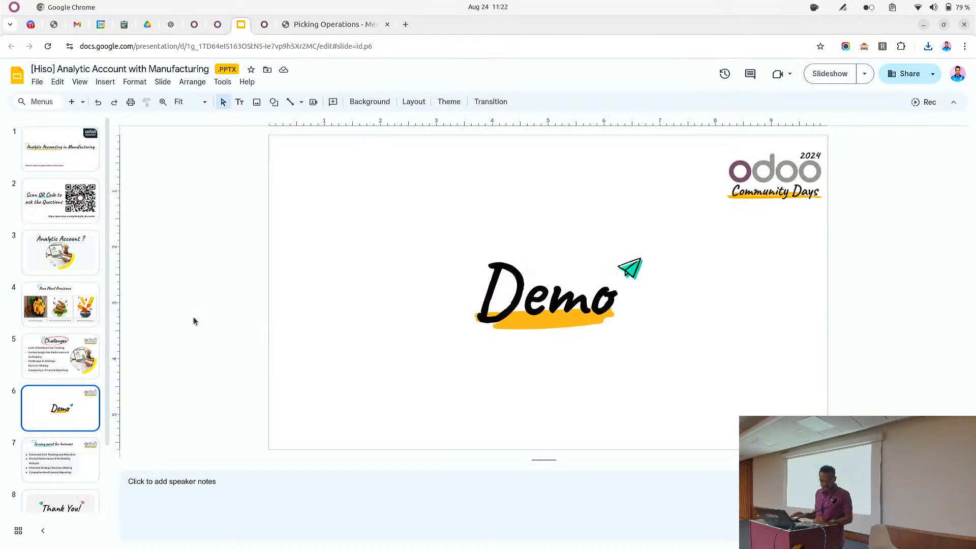
click(827, 74)
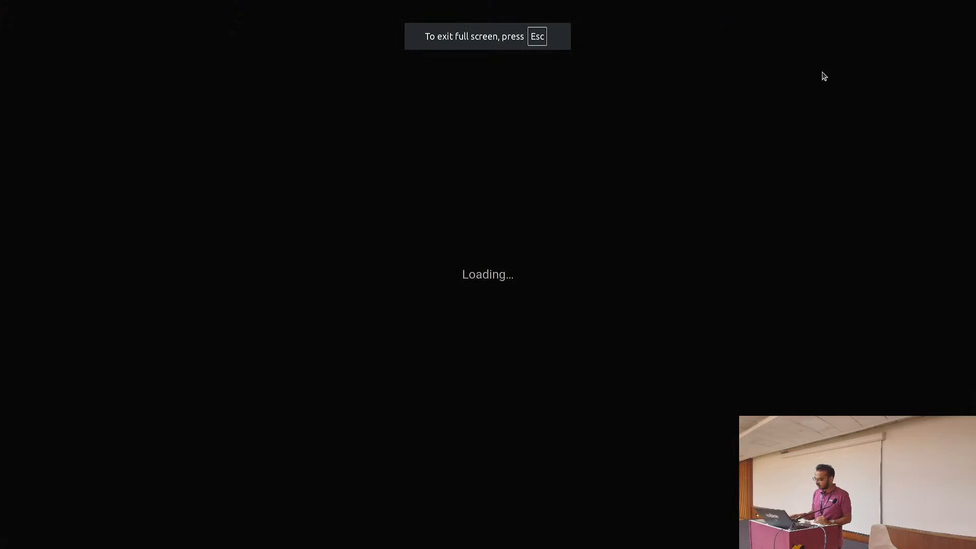
key(Right)
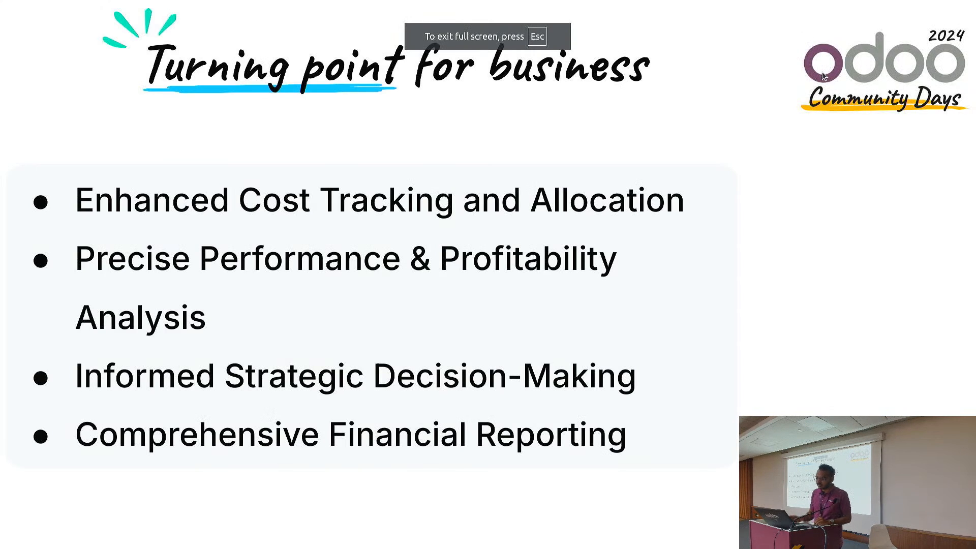
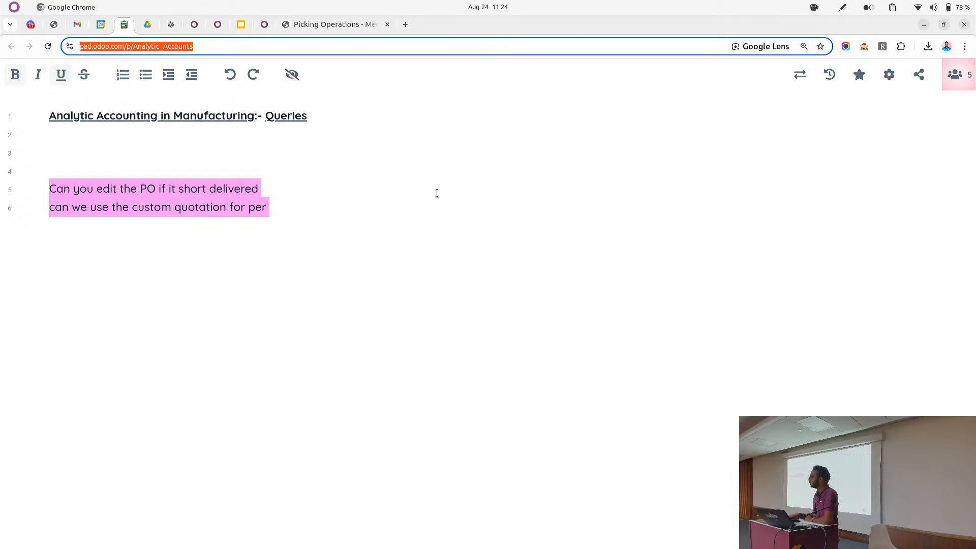
Finish the pad's second query: 'can we use the custom quotation for periodical invoice and if the monthly amount is fix can we automate it ?'
text(iodiclq)
key(BackSpace)
text(al incouce  and if the monthly amount is fix can we automate it ?)
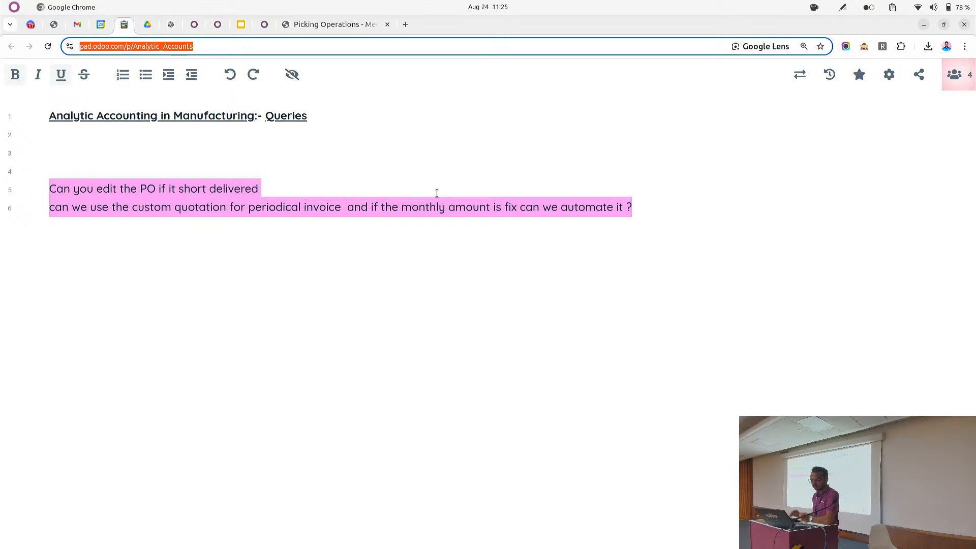
Switch to the Odoo tab, open purchase order P00006 in Purchase and review its product lines and chatter
click(268, 25)
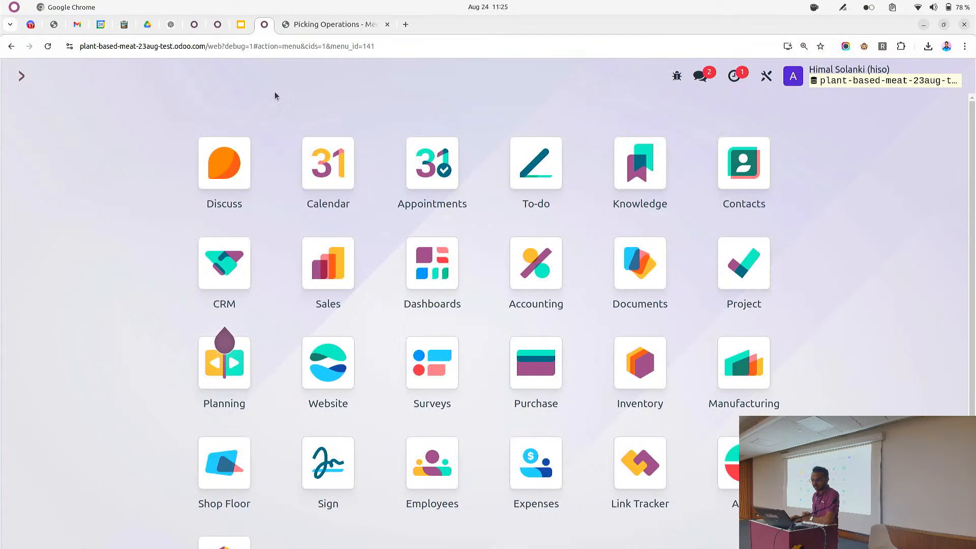
text(pu)
key(Return)
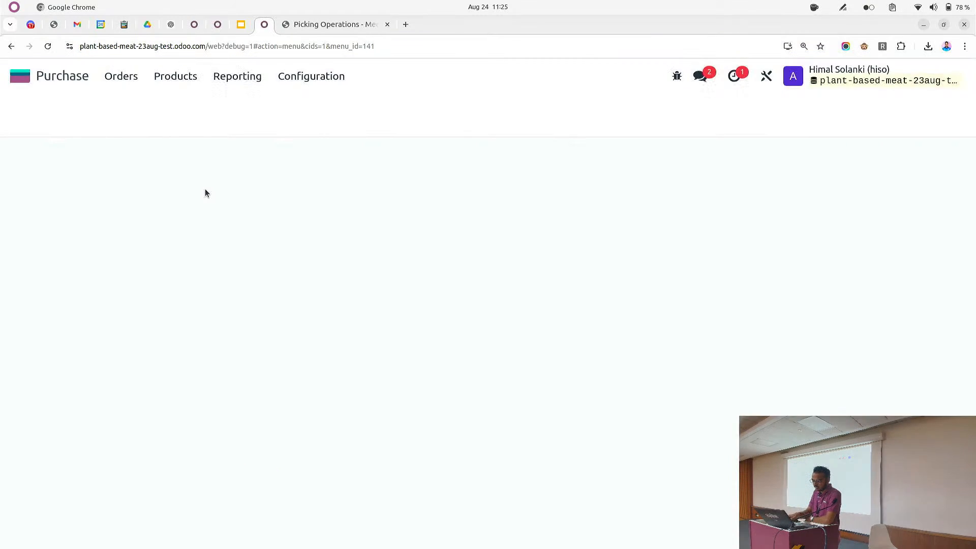
click(177, 299)
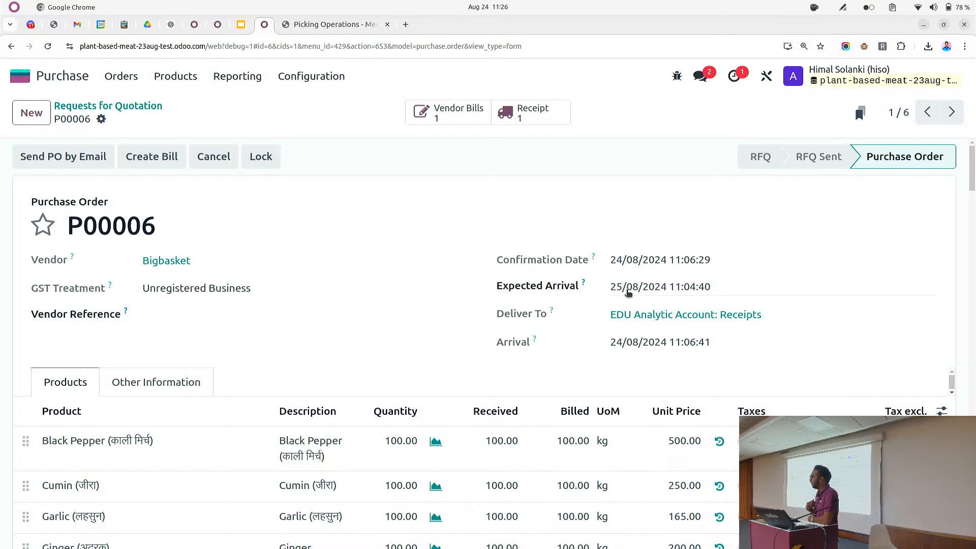
scroll(628, 386, down, 15)
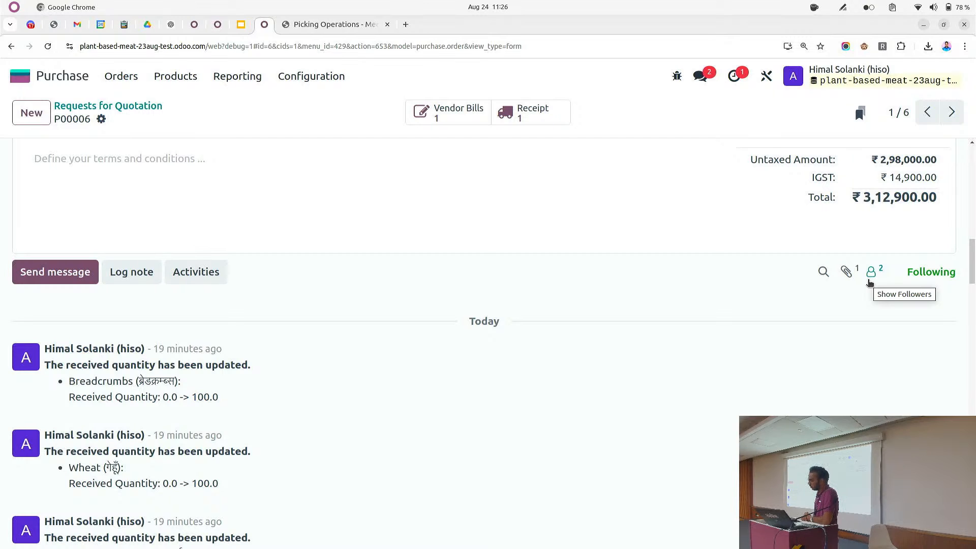
scroll(869, 283, up, 10)
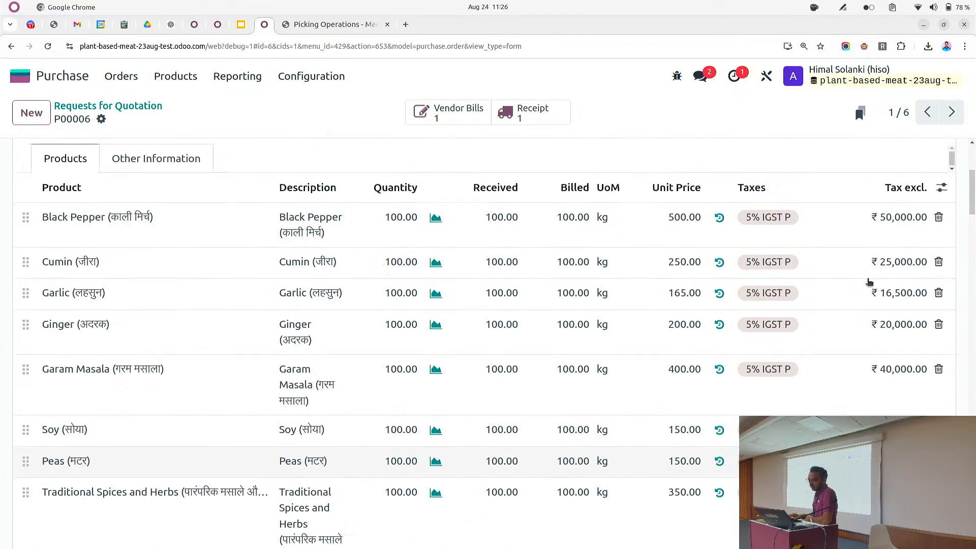
scroll(869, 283, up, 3)
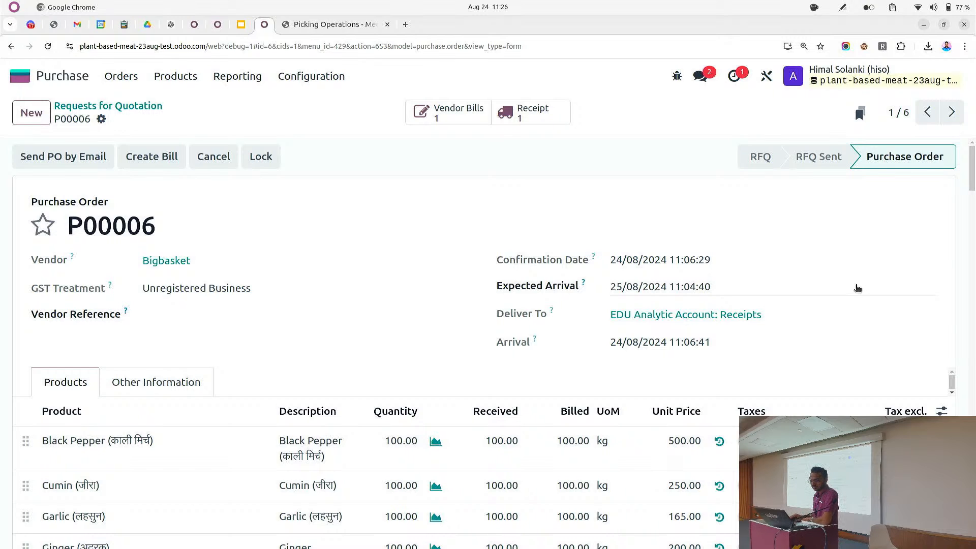
scroll(859, 290, down, 10)
scroll(899, 360, down, 6)
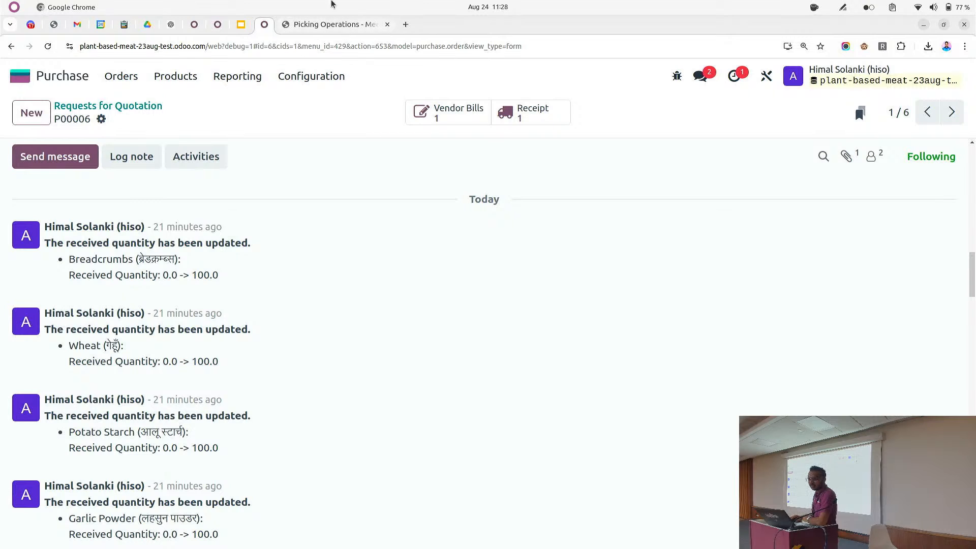
Open the Profit and Loss report and review its analytic group-by options and balances
click(21, 77)
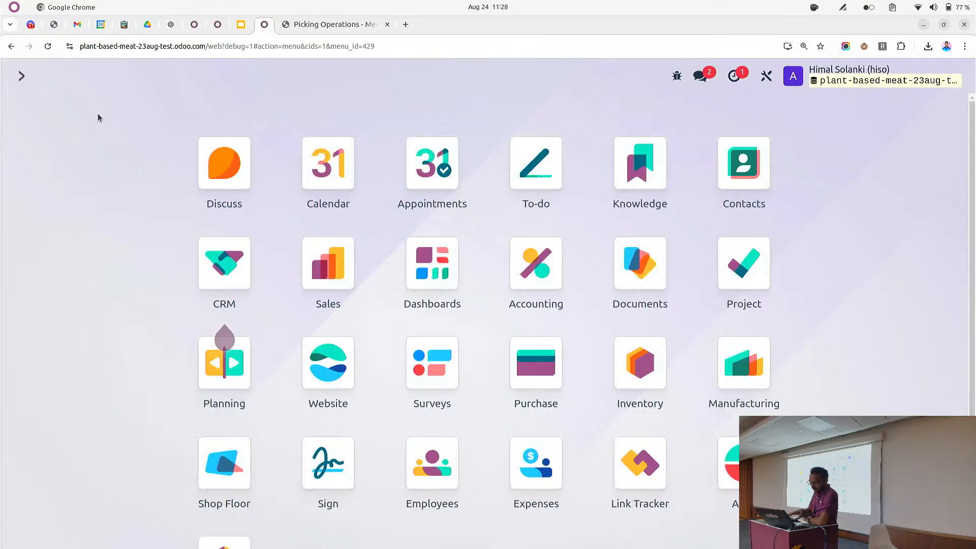
text(profi)
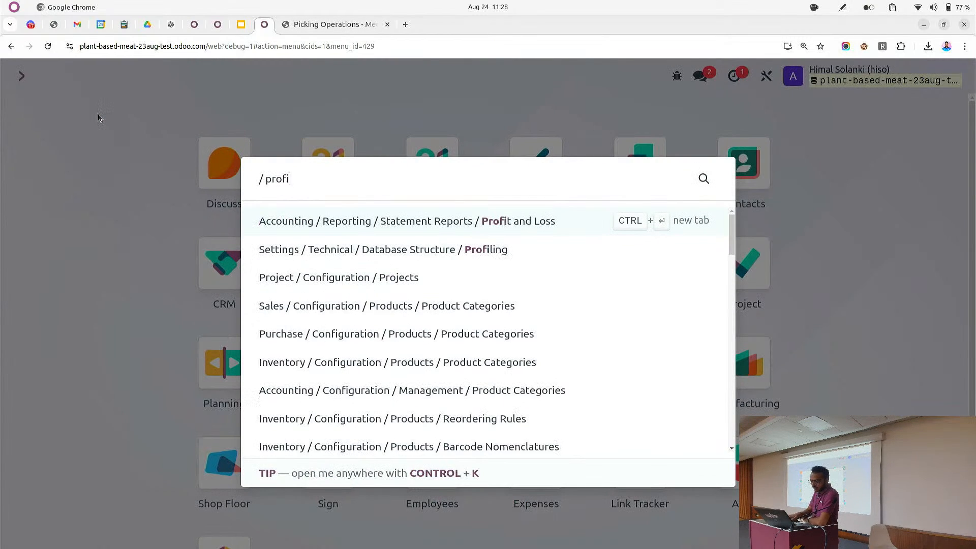
key(Return)
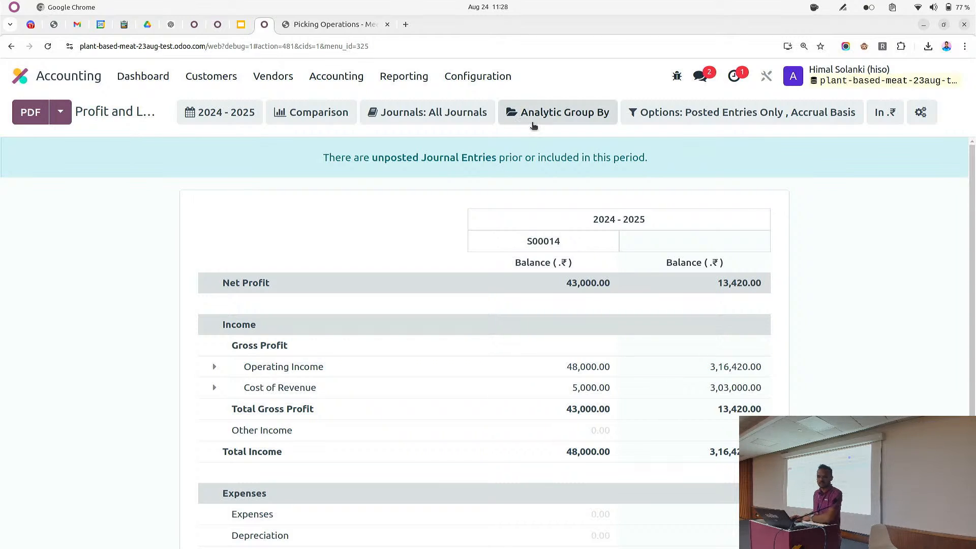
click(531, 122)
click(435, 230)
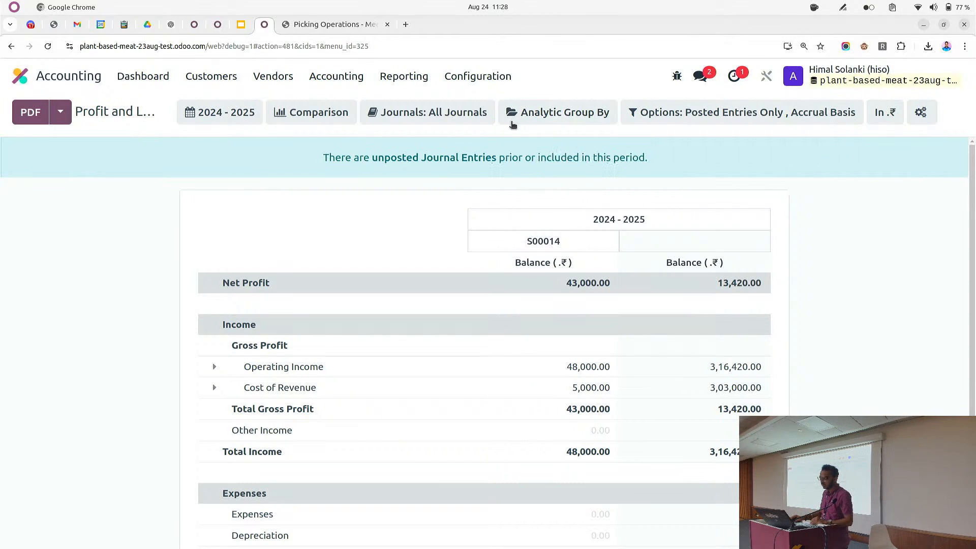
click(513, 121)
click(354, 262)
scroll(535, 245, down, 2)
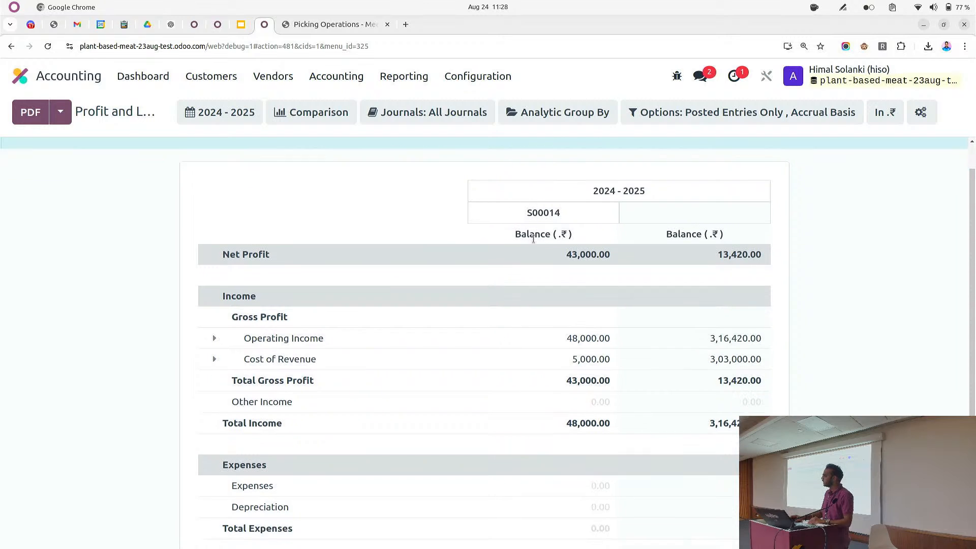
scroll(535, 249, up, 1)
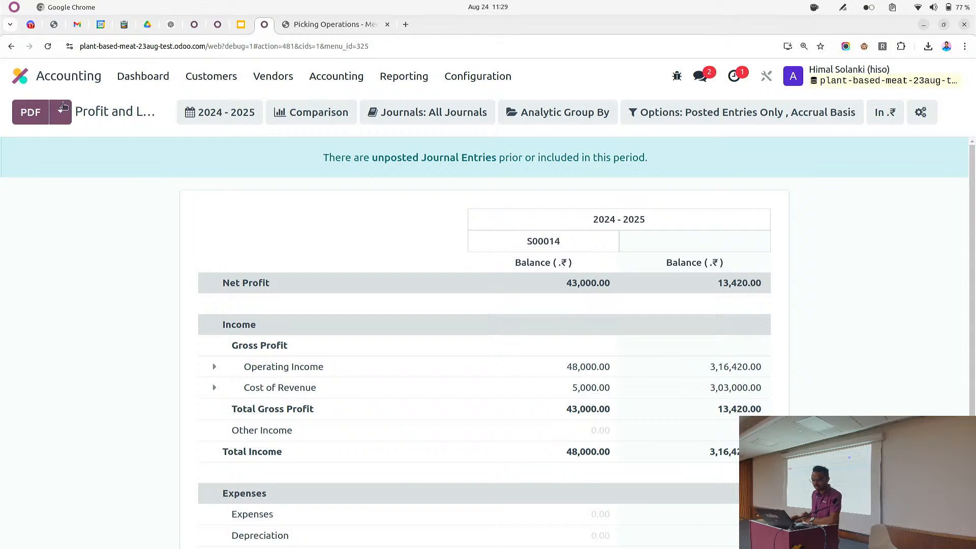
Reopen purchase order P00006, inspect its receipt, and return to the order
click(47, 80)
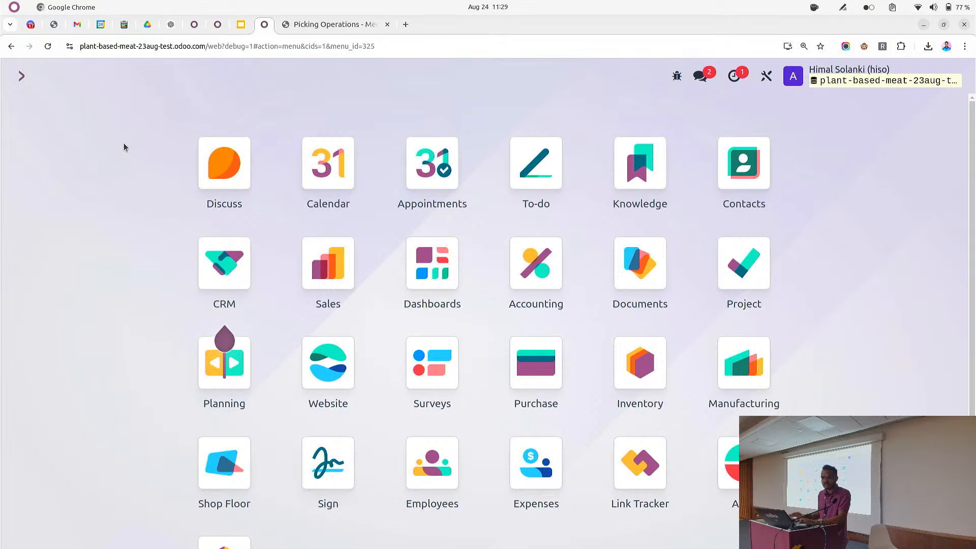
text(pu)
key(Return)
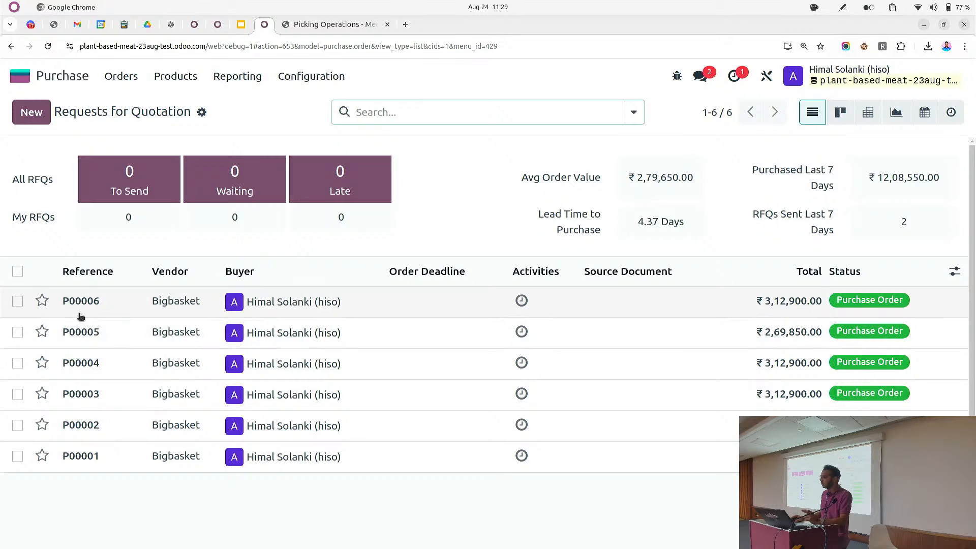
click(82, 303)
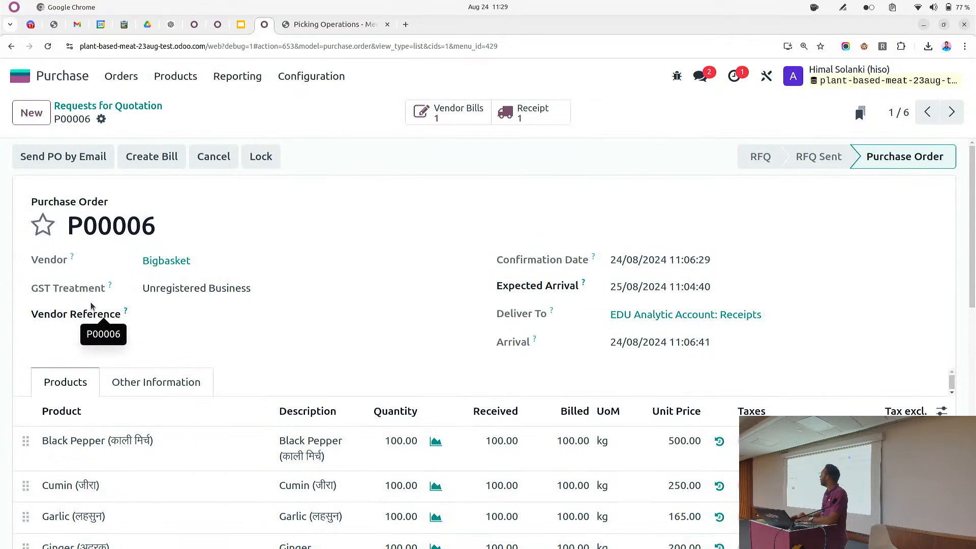
click(507, 110)
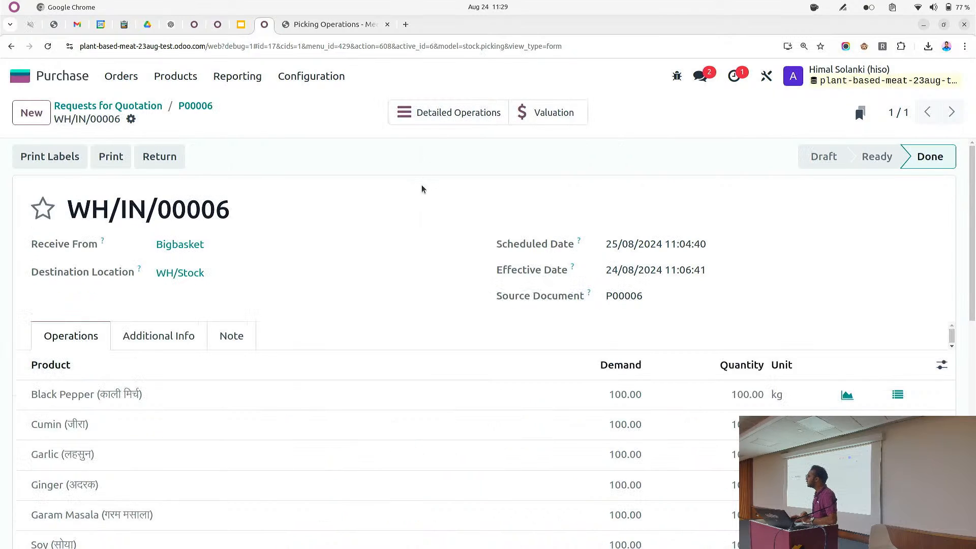
click(195, 107)
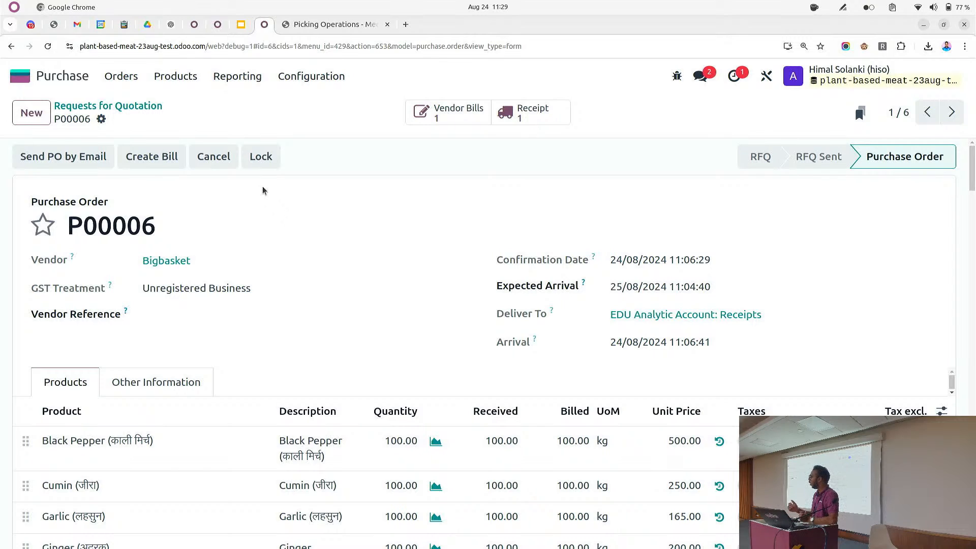
Review the received and billed quantities on P00006's product lines
scroll(285, 211, down, 3)
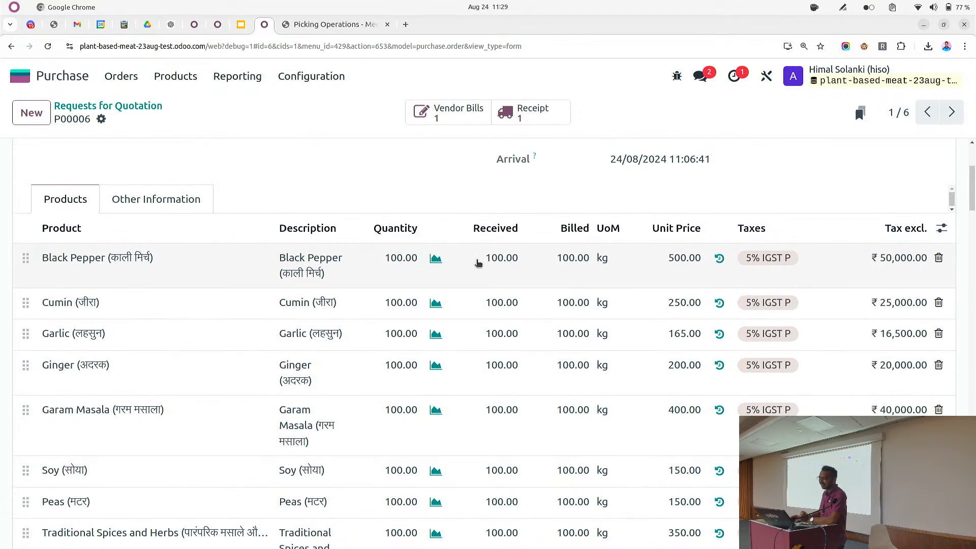
scroll(500, 253, down, 3)
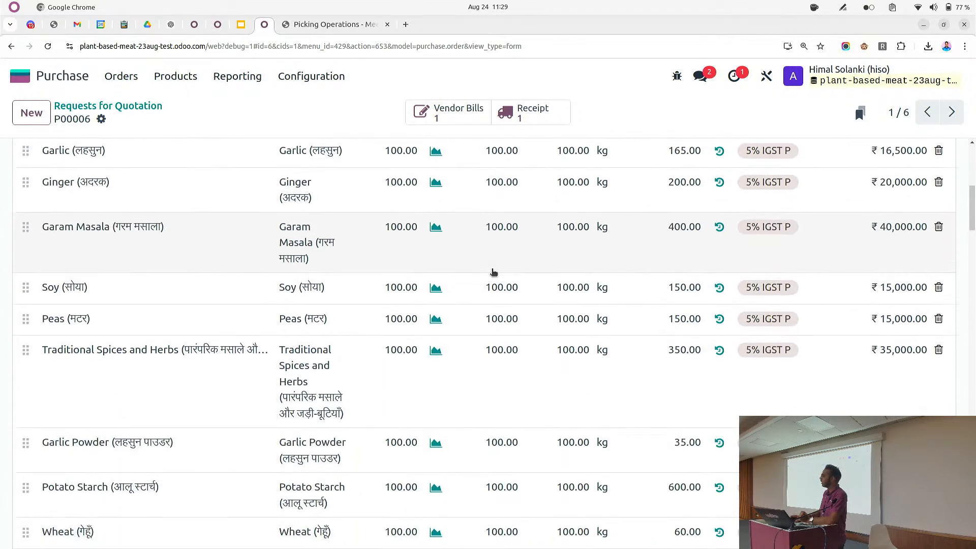
scroll(498, 272, up, 3)
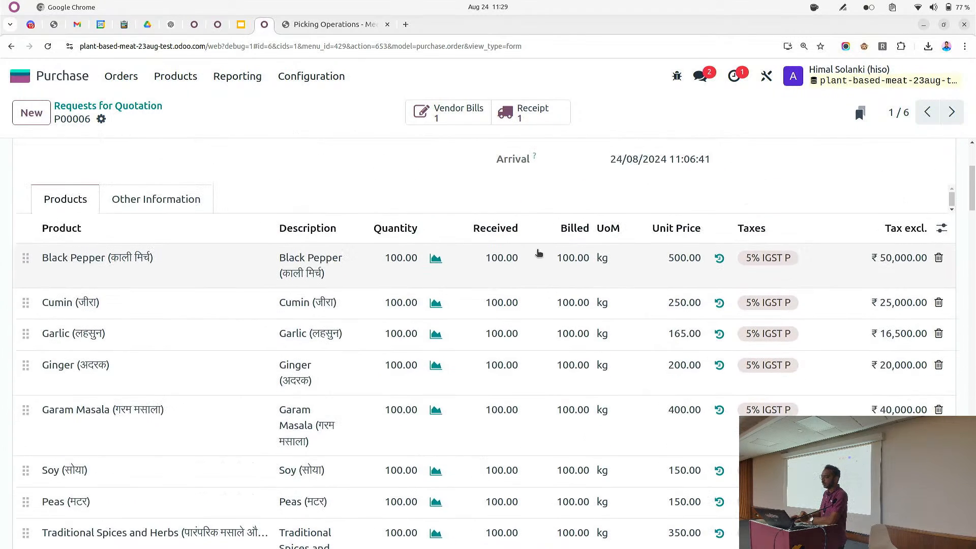
scroll(501, 258, up, 3)
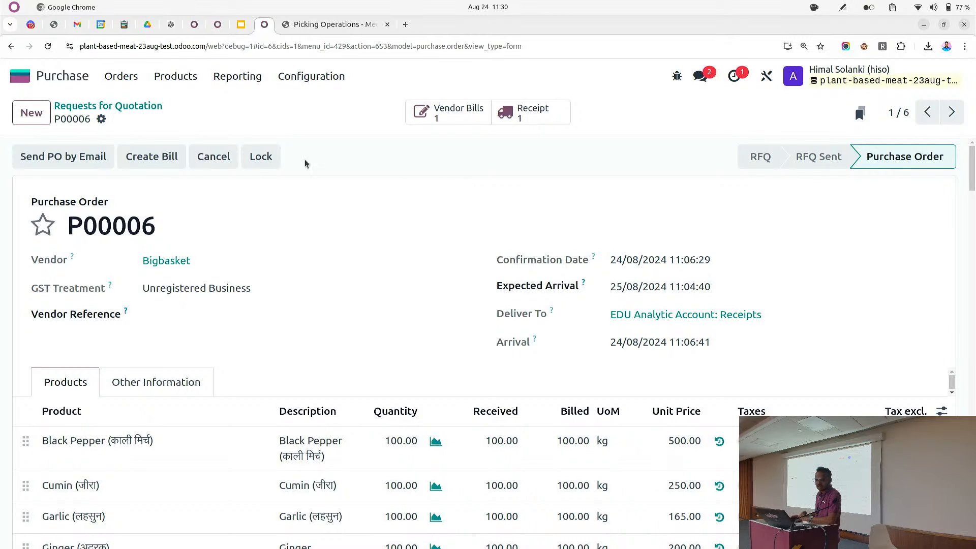
scroll(370, 233, down, 5)
scroll(406, 249, up, 2)
scroll(417, 248, up, 1)
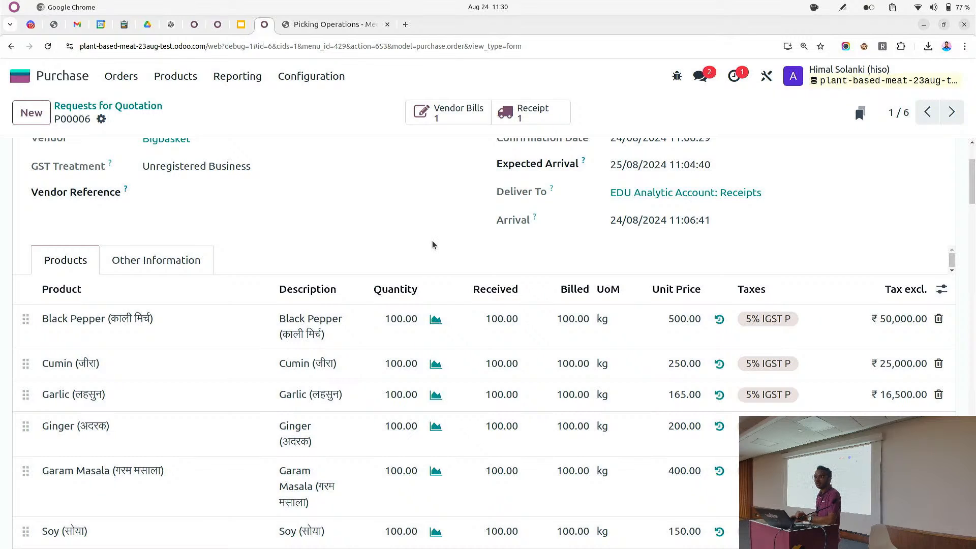
scroll(355, 224, up, 3)
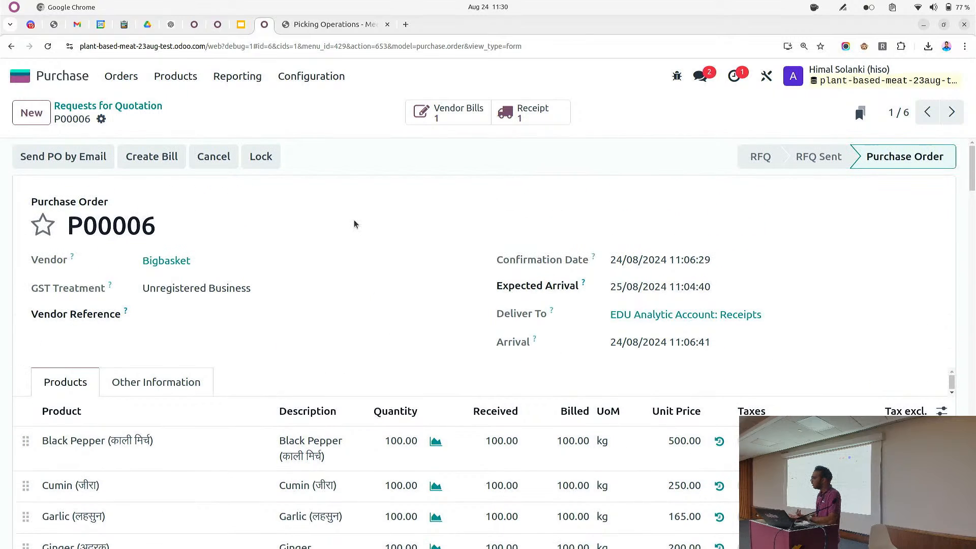